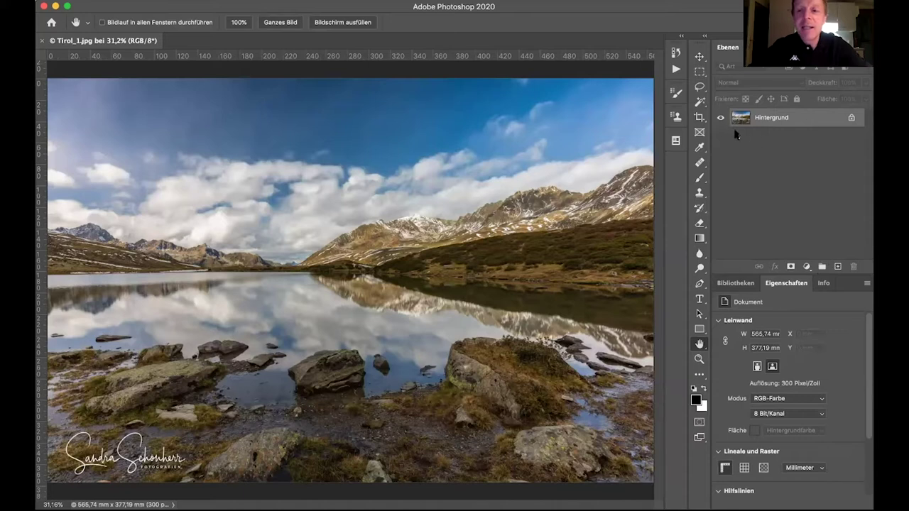
# - Crop the upper sky off the Tirol_1.jpg landscape photo, reducing its height to about 327 mm at full width
pyautogui.click(699, 117)
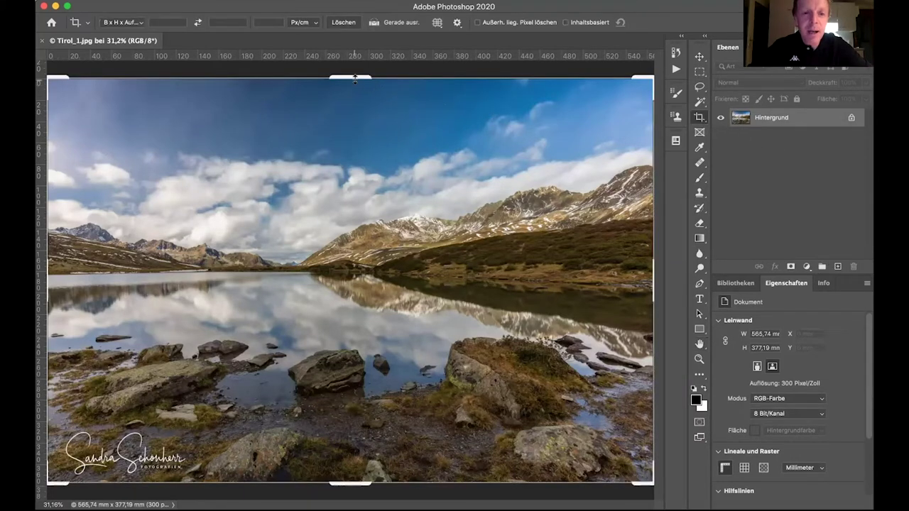
pyautogui.moveTo(352, 76); pyautogui.dragTo(353, 77)
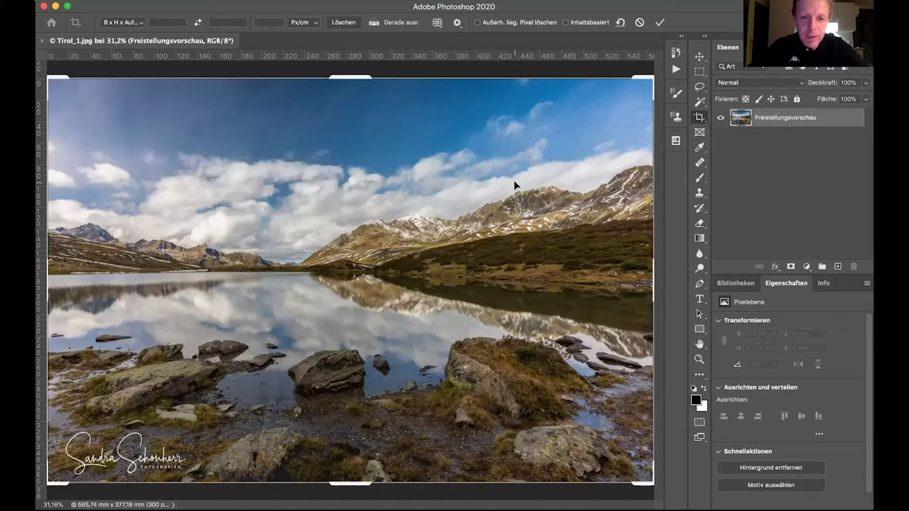
pyautogui.moveTo(352, 74); pyautogui.dragTo(353, 102)
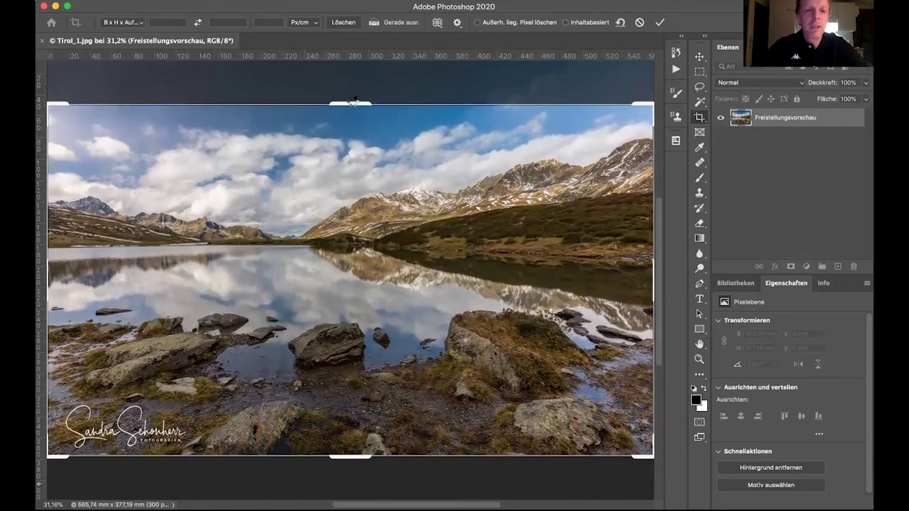
pyautogui.press('Return')
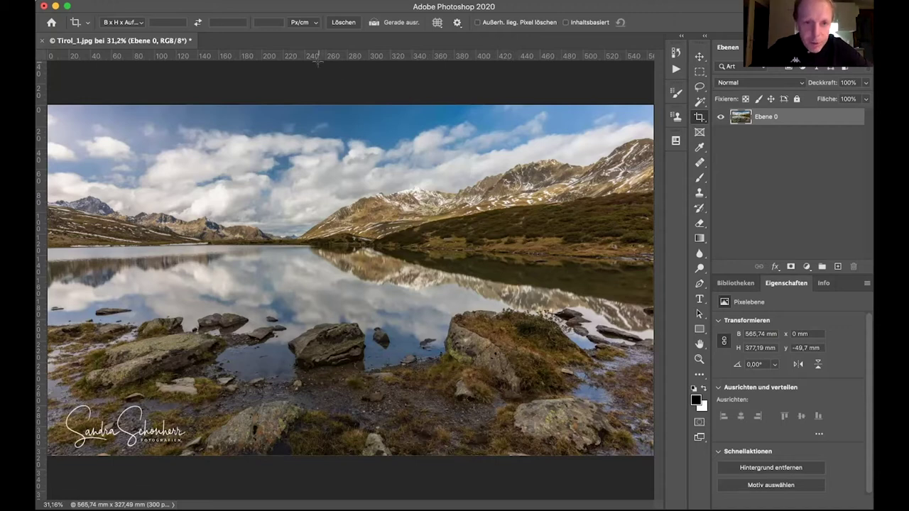
pyautogui.moveTo(311, 57); pyautogui.dragTo(305, 253)
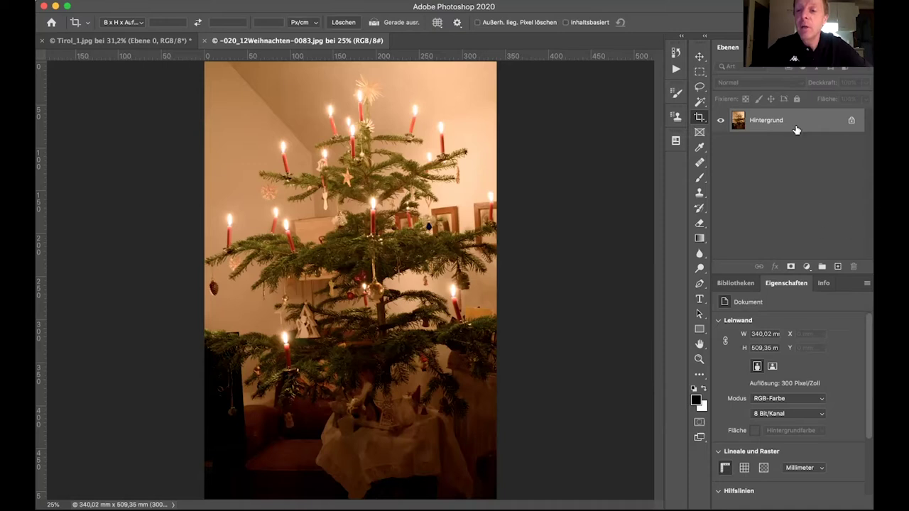
# - Duplicate the Christmas tree photo's background layer and open the copy in the Camera Raw filter at full-screen size
pyautogui.press('super+j')
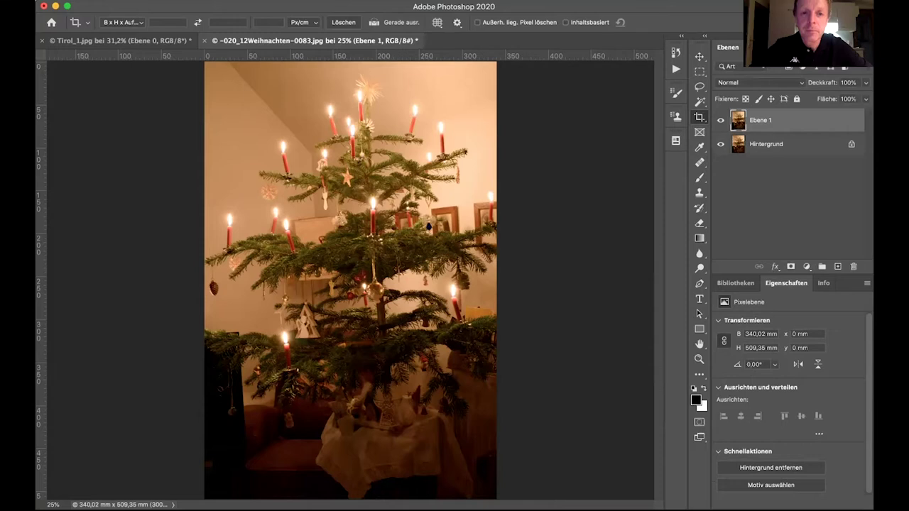
pyautogui.click(347, 1)
pyautogui.click(378, 65)
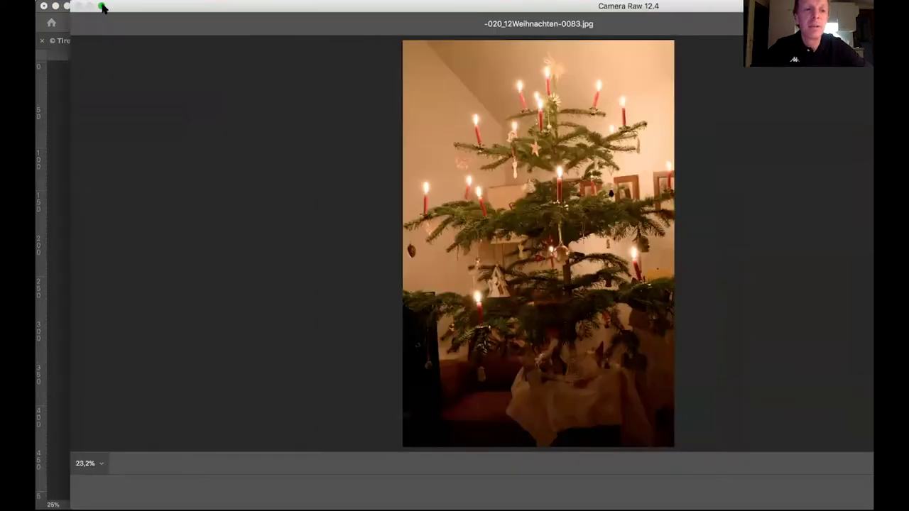
pyautogui.click(103, 7)
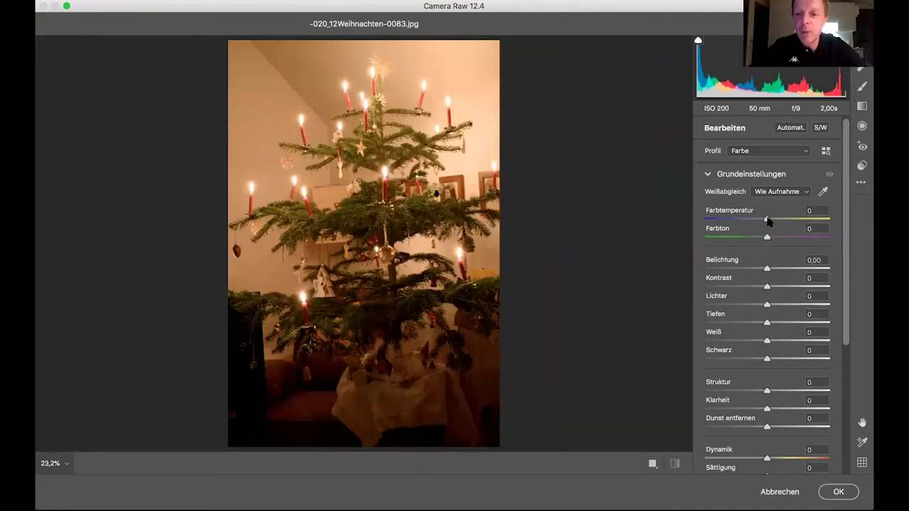
# - Set the Christmas tree photo's Farbtemperatur to +4 and its Tiefen to +72
pyautogui.moveTo(767, 221); pyautogui.dragTo(749, 221)
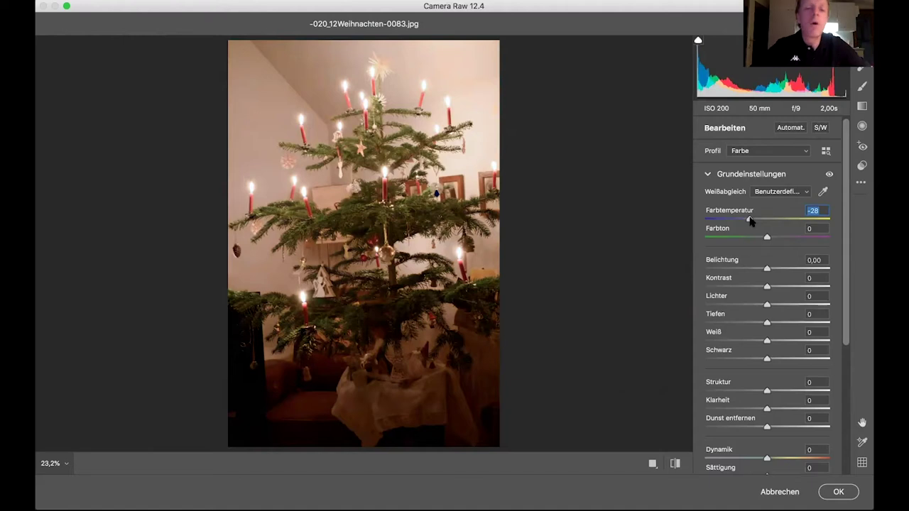
pyautogui.moveTo(750, 221); pyautogui.dragTo(771, 223)
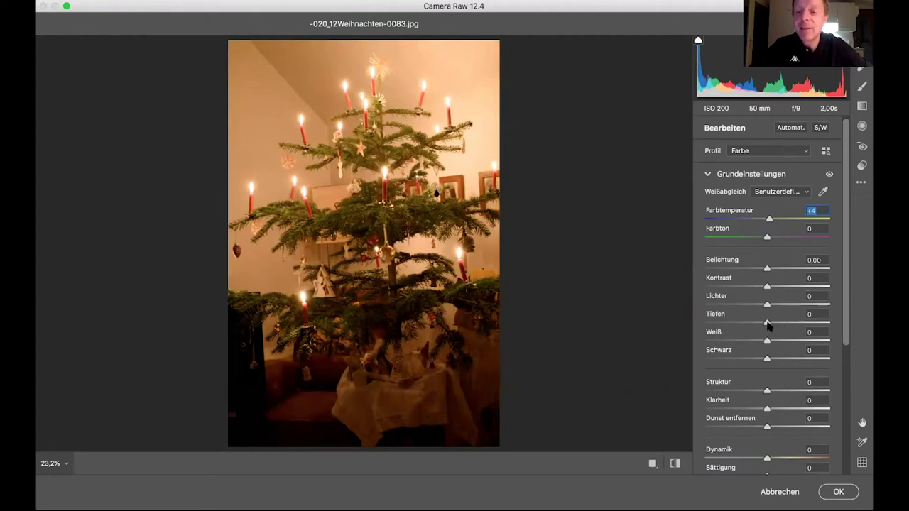
pyautogui.moveTo(767, 325); pyautogui.dragTo(812, 319)
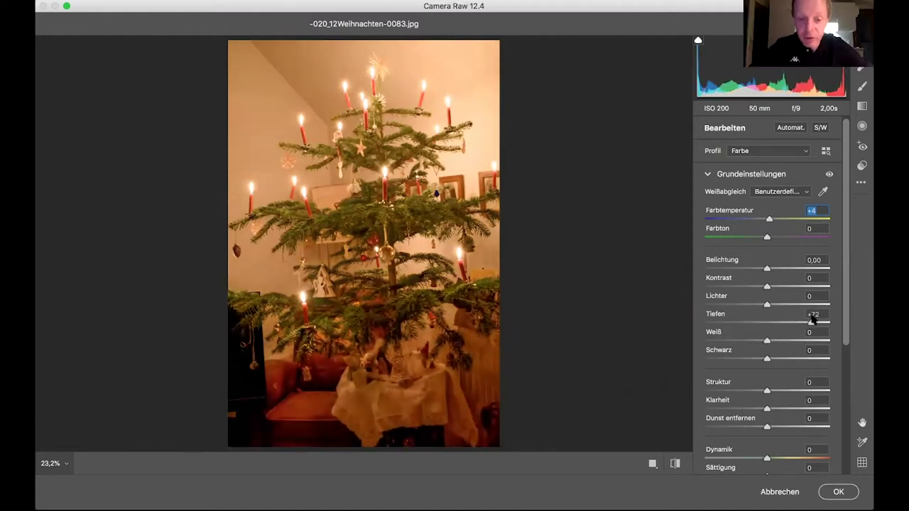
pyautogui.click(812, 316)
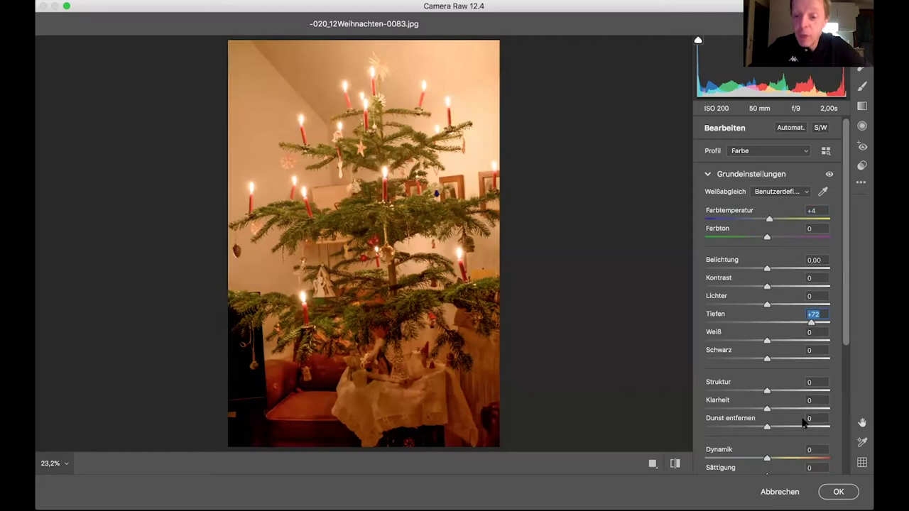
# - Set Sättigung to +19 and Farbtemperatur to -3, and apply the Camera Raw adjustments to the layer
pyautogui.moveTo(846, 236); pyautogui.dragTo(846, 292)
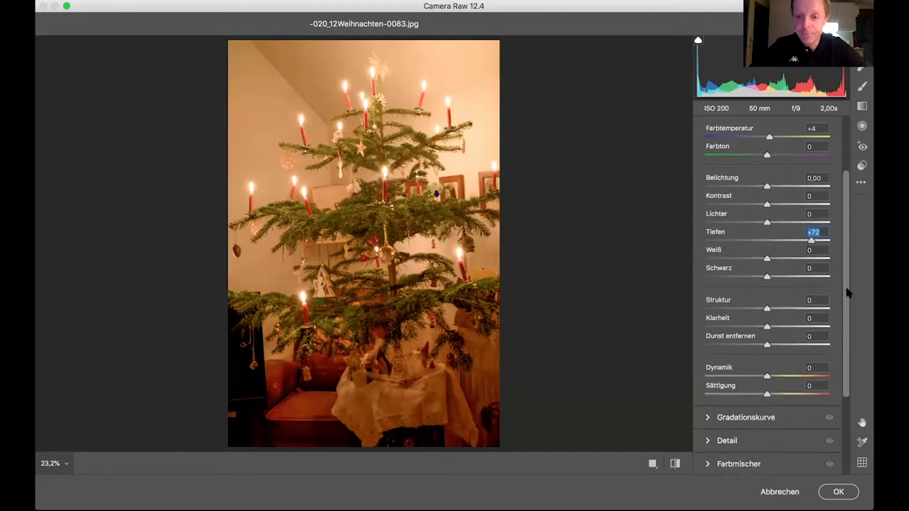
pyautogui.moveTo(766, 395)
pyautogui.mouseDown()
pyautogui.moveTo(785, 396)
pyautogui.moveTo(777, 395)
pyautogui.mouseUp()
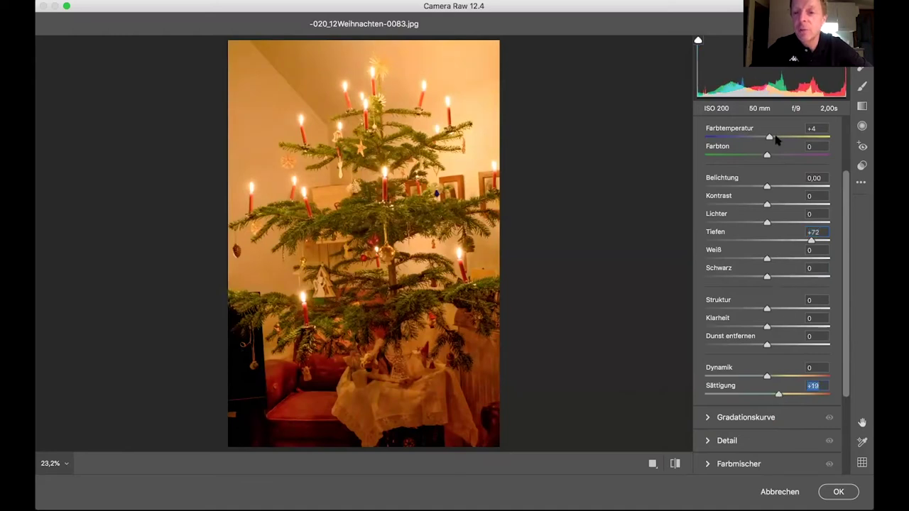
pyautogui.moveTo(769, 138); pyautogui.dragTo(765, 138)
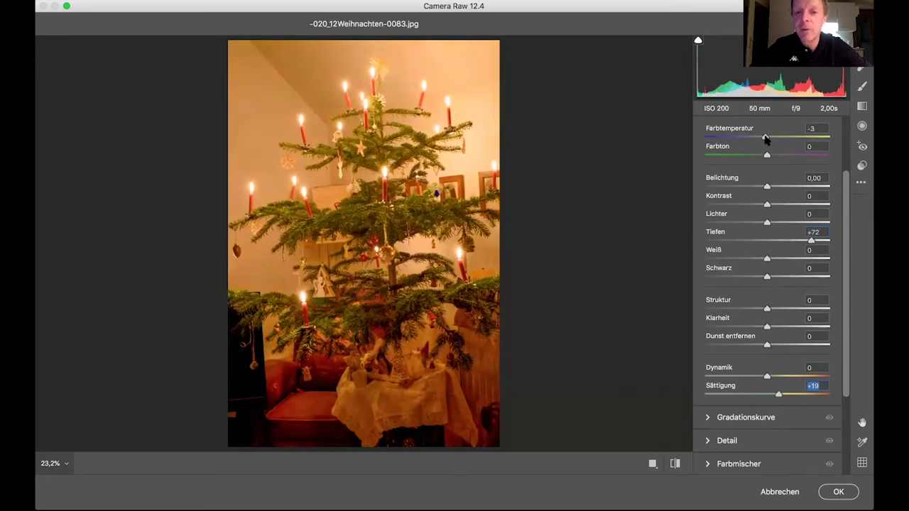
pyautogui.click(837, 491)
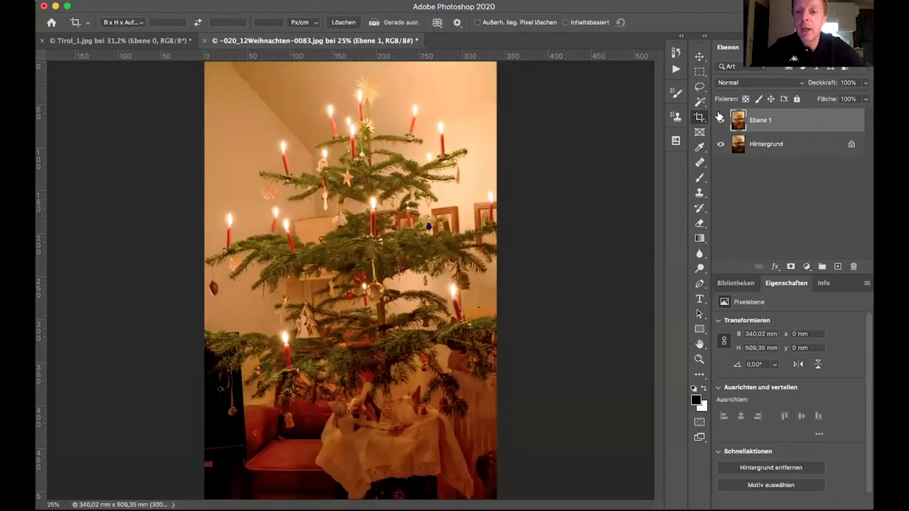
# - Compare the Christmas tree photo with and without the edited layer Ebene 1
pyautogui.click(719, 120)
pyautogui.click(719, 120)
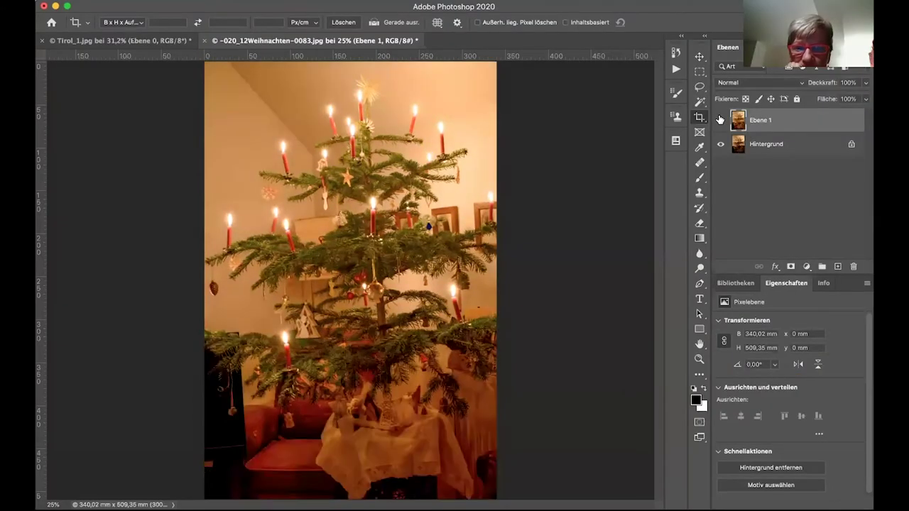
pyautogui.click(719, 120)
pyautogui.click(719, 120)
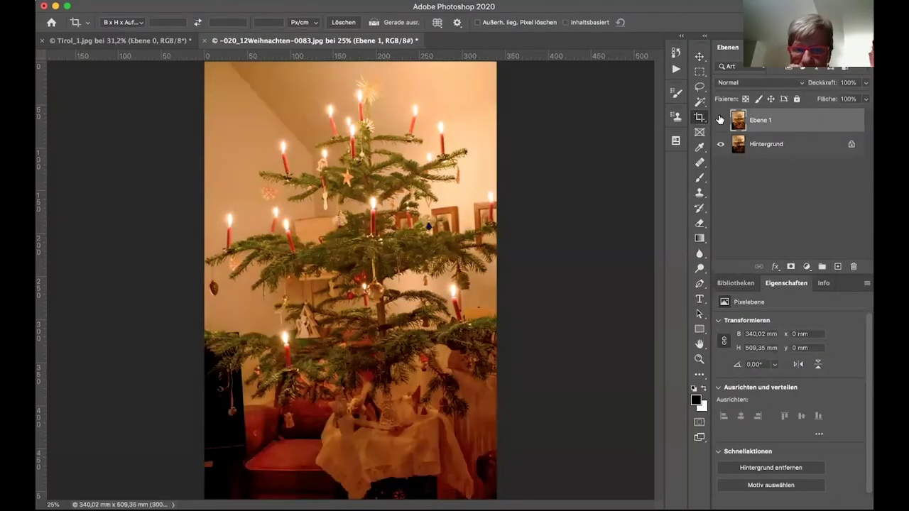
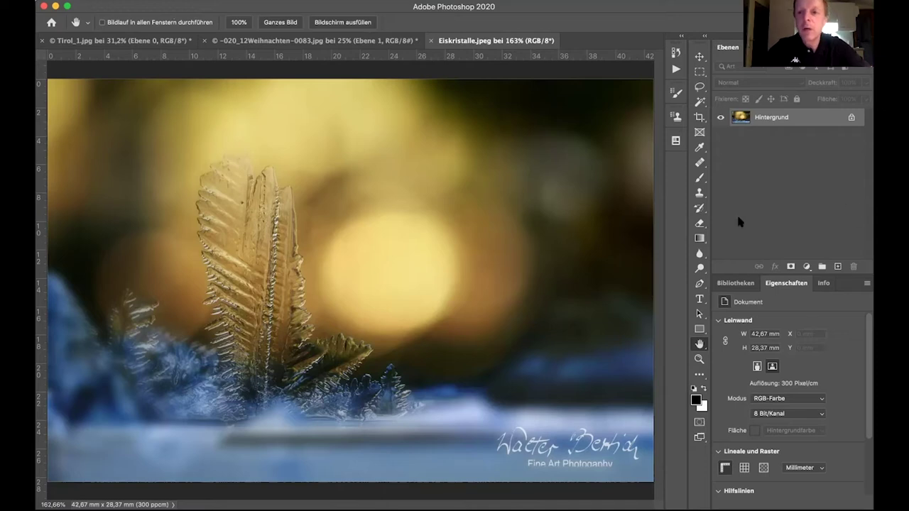
# - View the Eiskristalle.jpeg photo at 100% and enlarge it to about 152% to examine it
pyautogui.press('super+1')
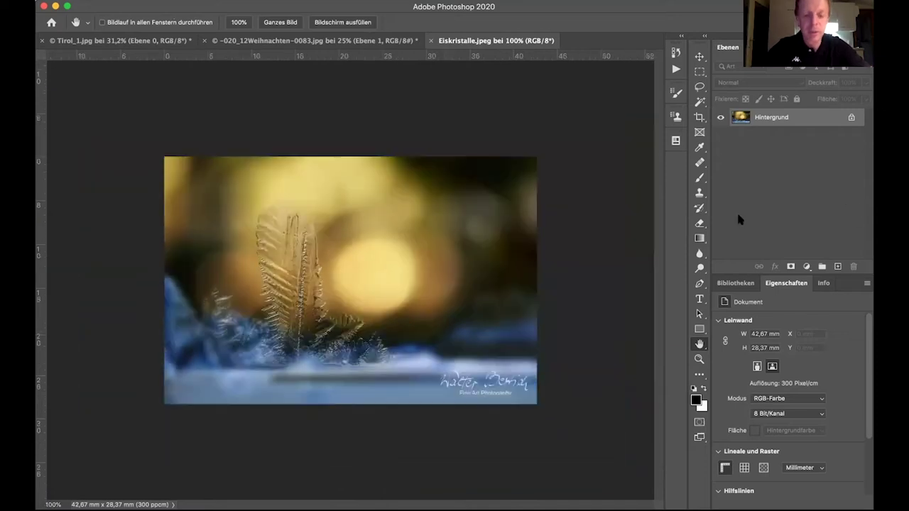
pyautogui.press('super+plus')
pyautogui.press('super+minus')
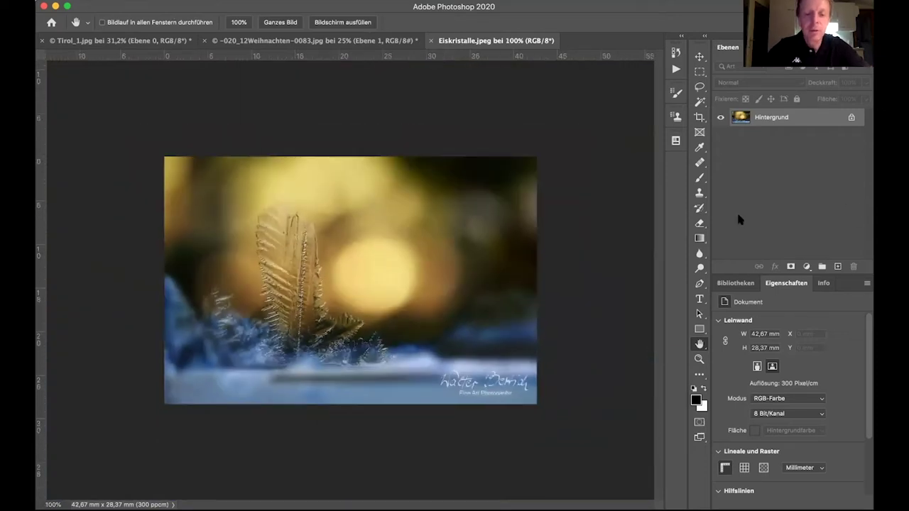
pyautogui.press('z')
pyautogui.moveTo(440, 295); pyautogui.dragTo(386, 278)
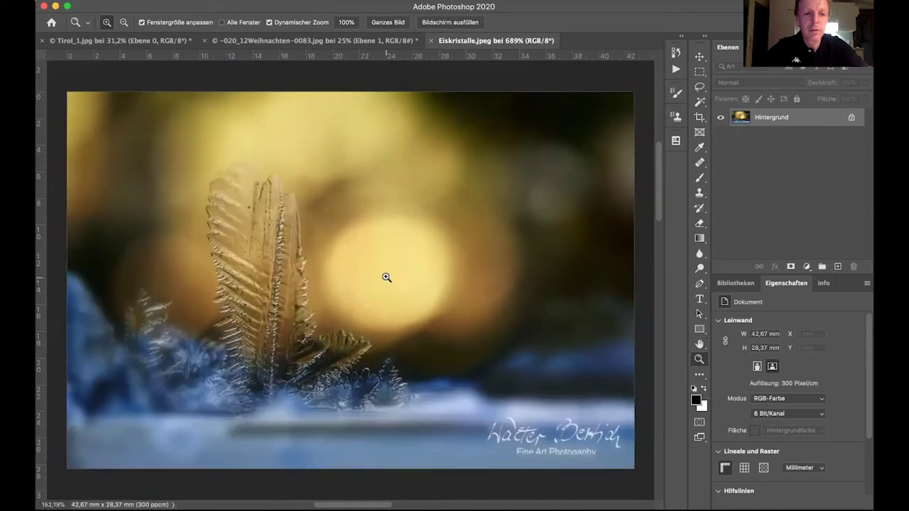
pyautogui.press('h')
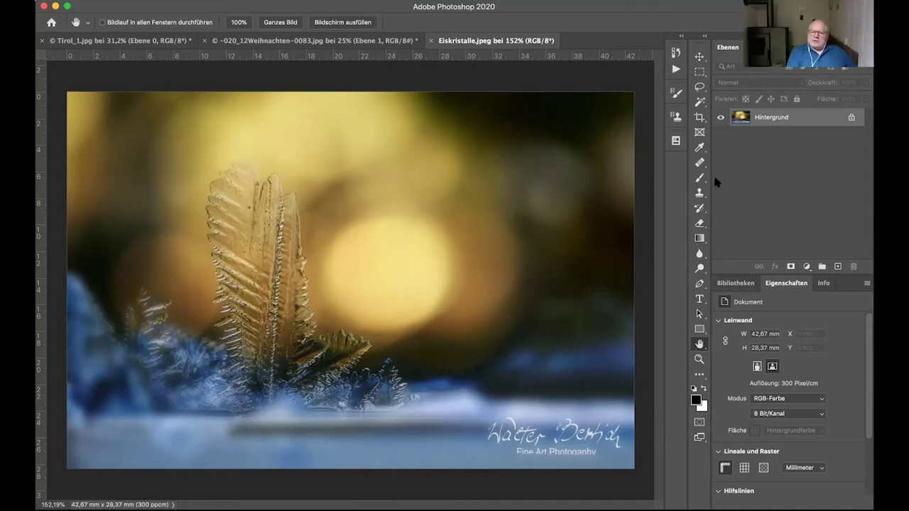
# - Place the graphic "Logo weiß transp." from the LOGO library onto the ice crystal photo
pyautogui.click(742, 284)
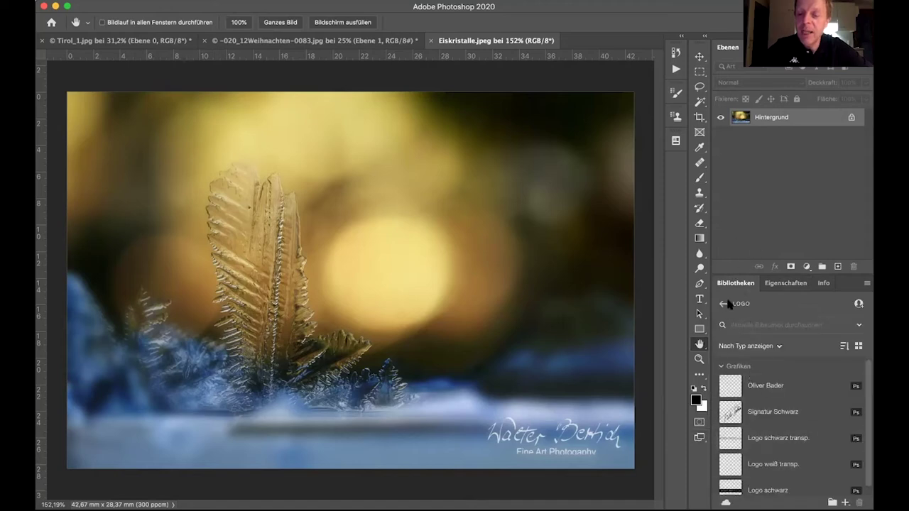
pyautogui.moveTo(723, 380)
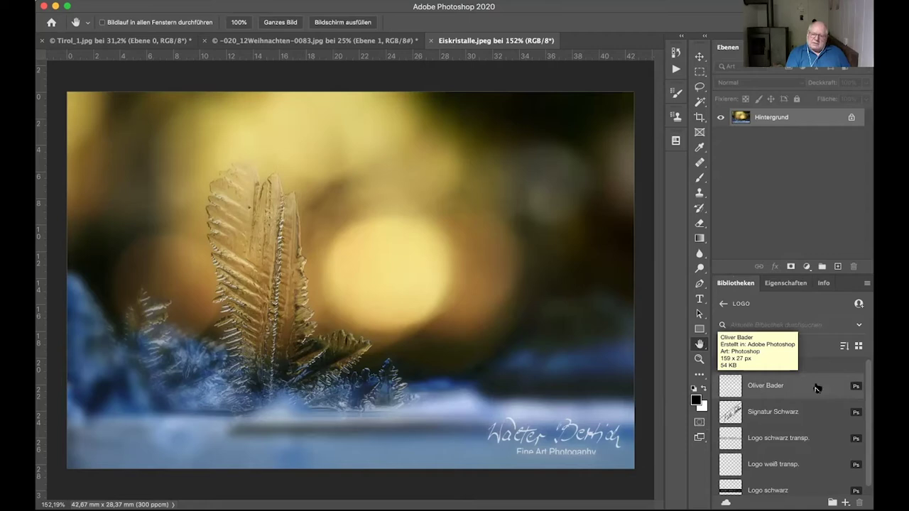
pyautogui.moveTo(747, 468)
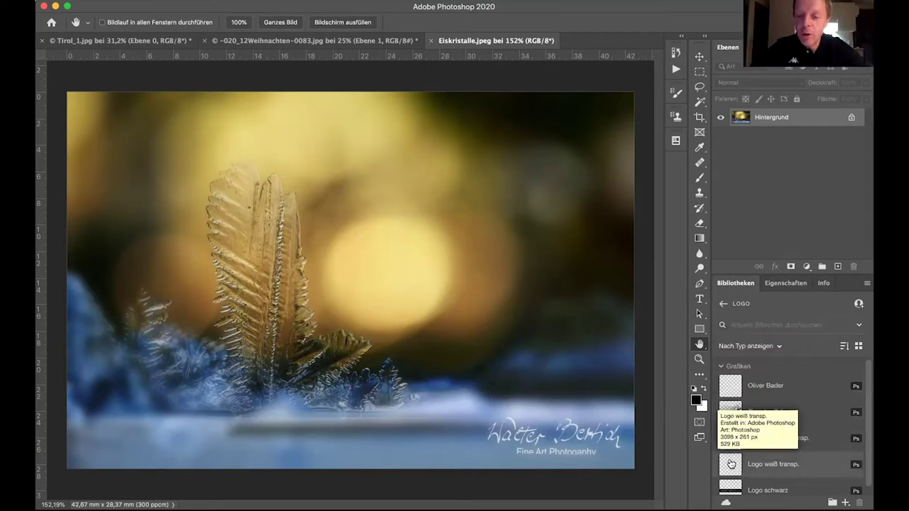
pyautogui.moveTo(737, 466); pyautogui.dragTo(378, 314)
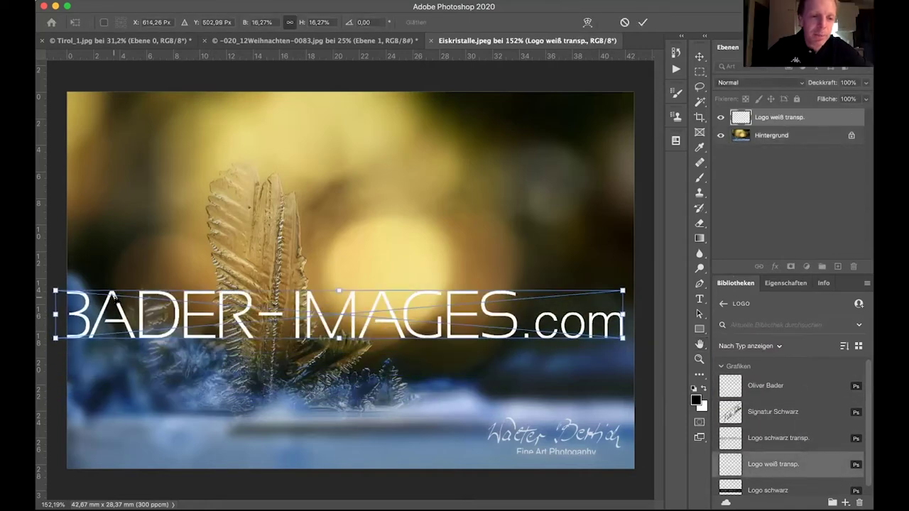
# - Scale the placed logo to about 2.6% and position it in the photo's lower-left corner
pyautogui.moveTo(56, 304); pyautogui.dragTo(543, 302)
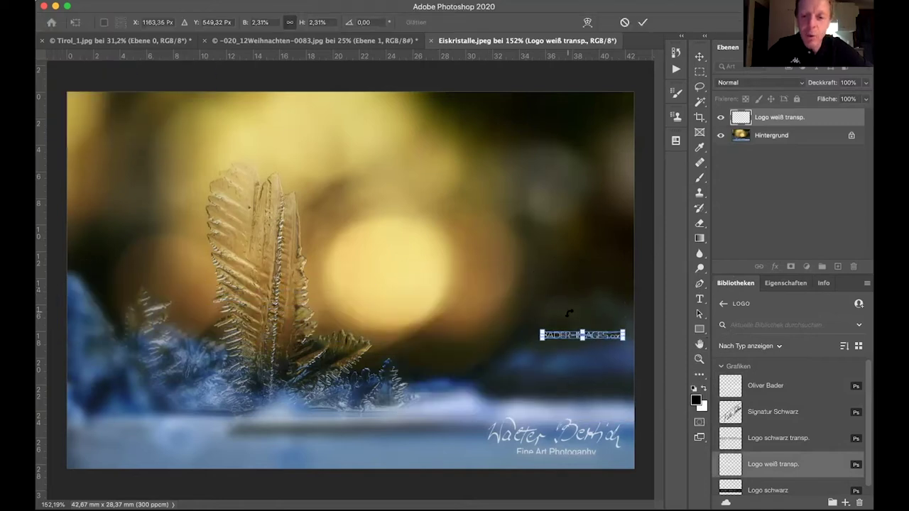
pyautogui.moveTo(572, 336); pyautogui.dragTo(112, 431)
pyautogui.moveTo(169, 434); pyautogui.dragTo(144, 434)
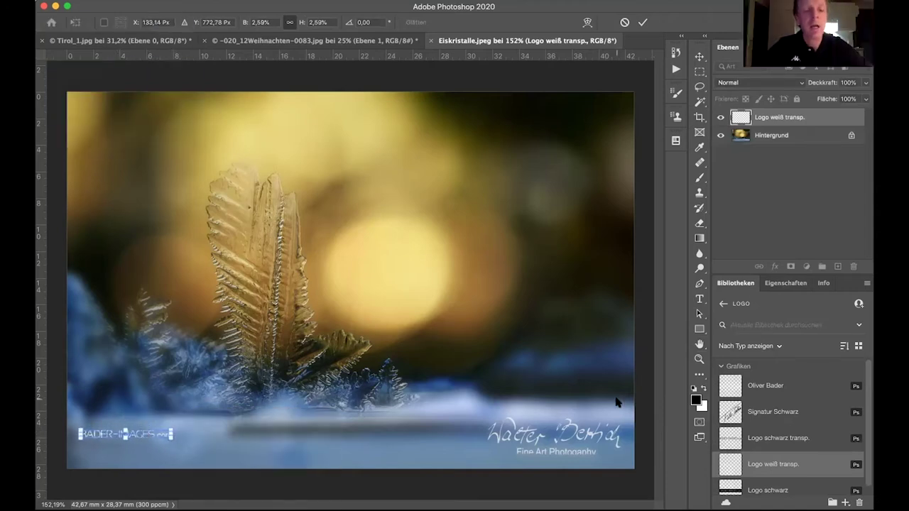
pyautogui.click(807, 135)
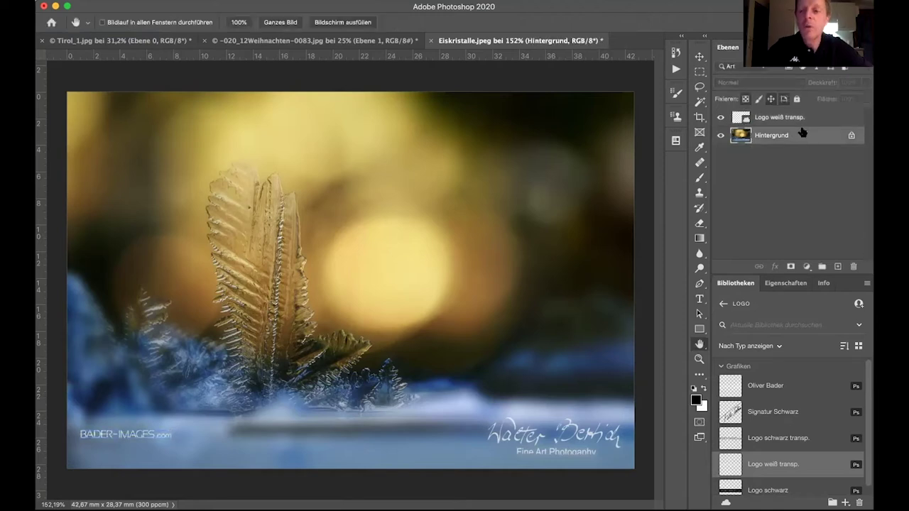
# - Set the opacity of the "Logo weiß transp." layer to 69%
pyautogui.click(793, 118)
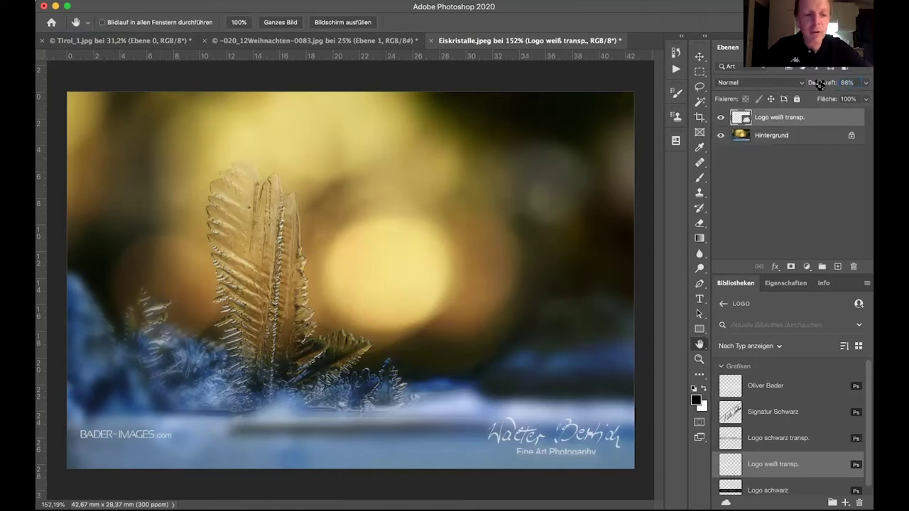
pyautogui.moveTo(832, 84); pyautogui.dragTo(823, 85)
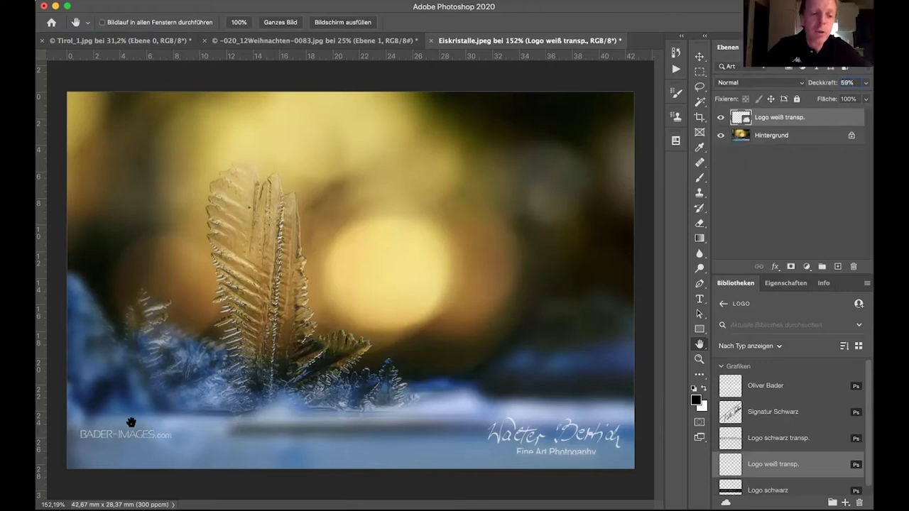
pyautogui.press('Return')
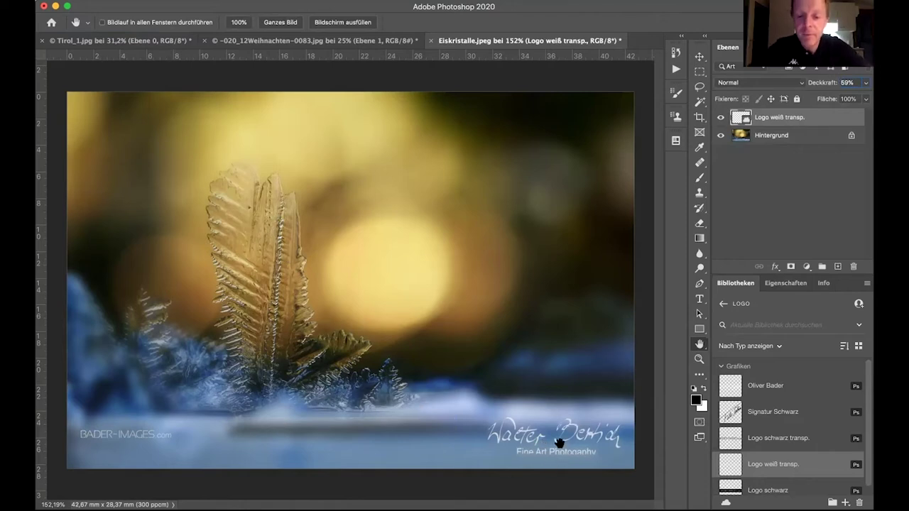
pyautogui.press('6')
pyautogui.press('9')
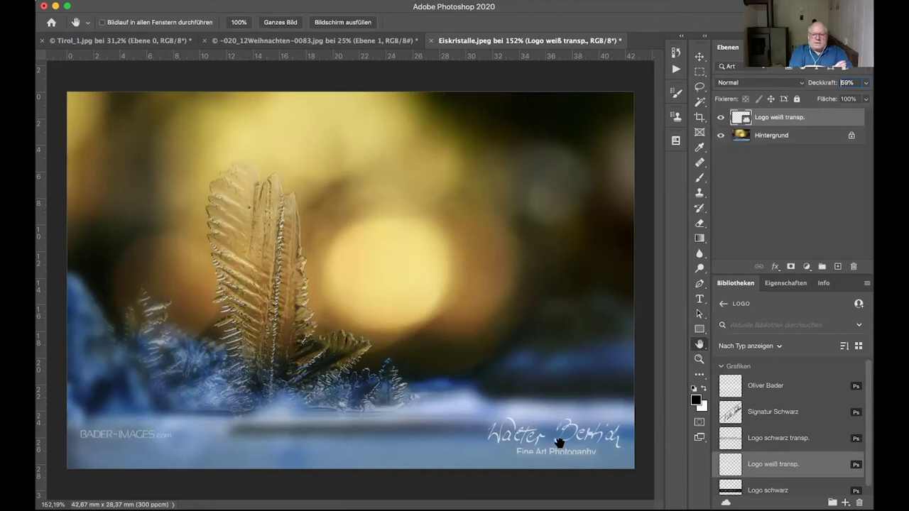
pyautogui.press('Return')
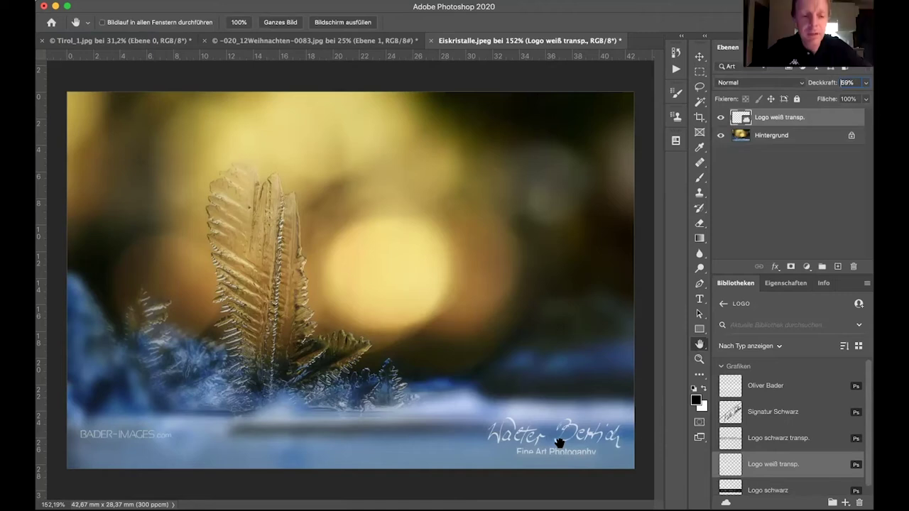
# - Set the opacity of the "Logo weiß transp." layer to 59% and hide the layer
pyautogui.press('6')
pyautogui.press('9')
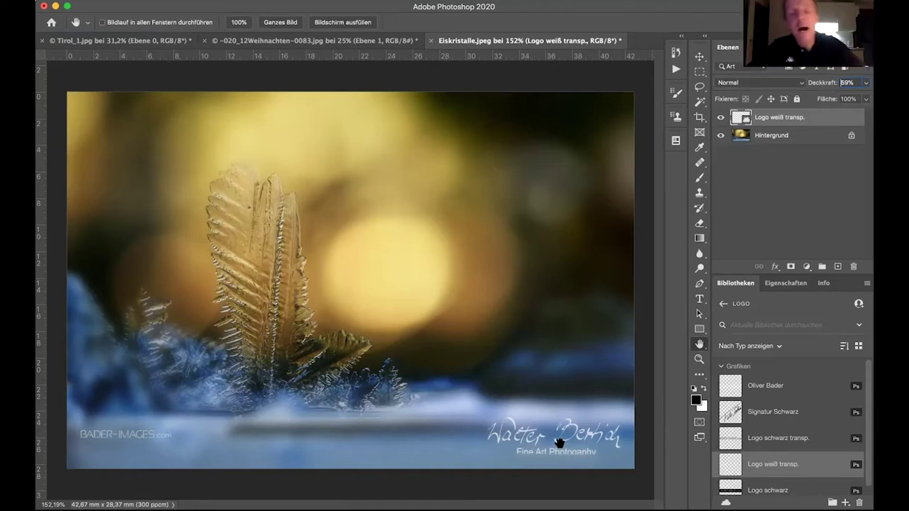
pyautogui.press('Escape')
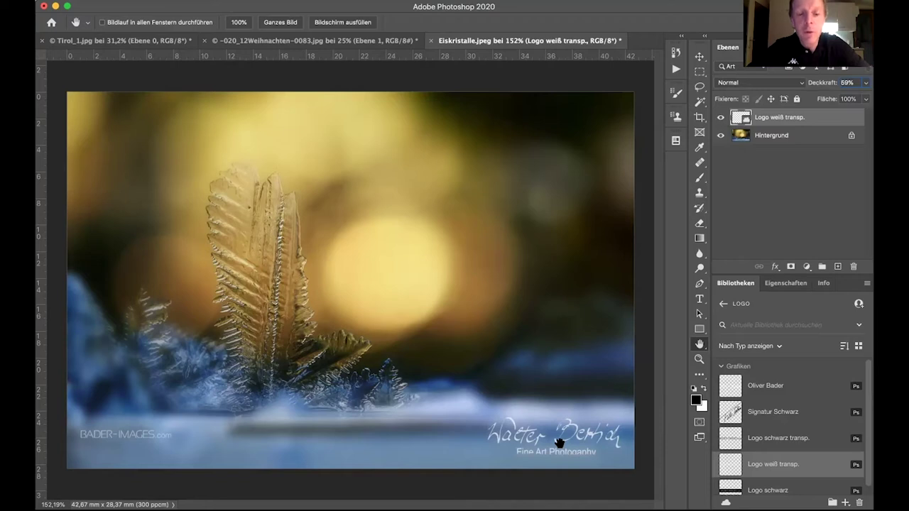
pyautogui.press('5')
pyautogui.press('9')
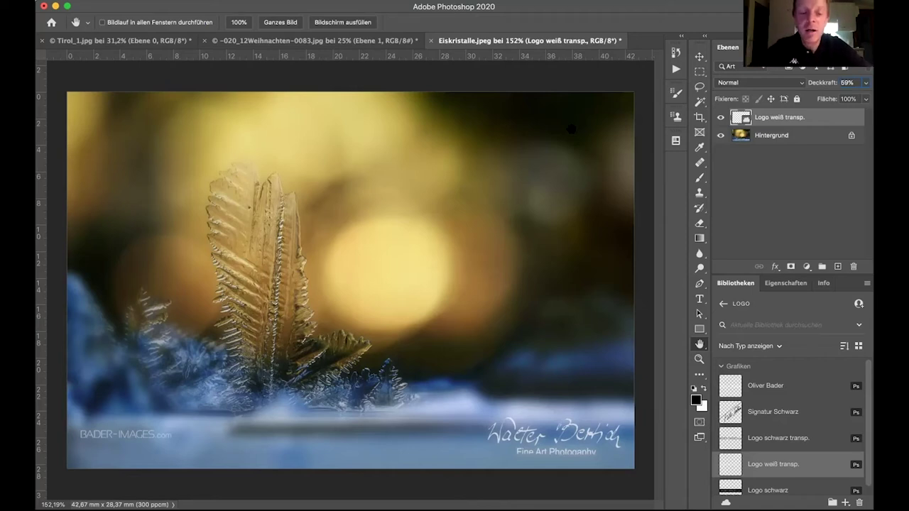
pyautogui.click(570, 148)
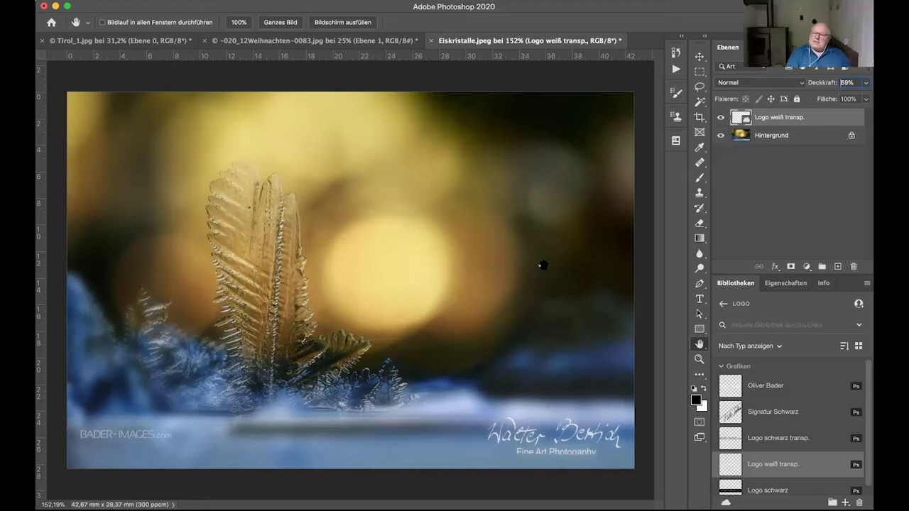
pyautogui.click(721, 118)
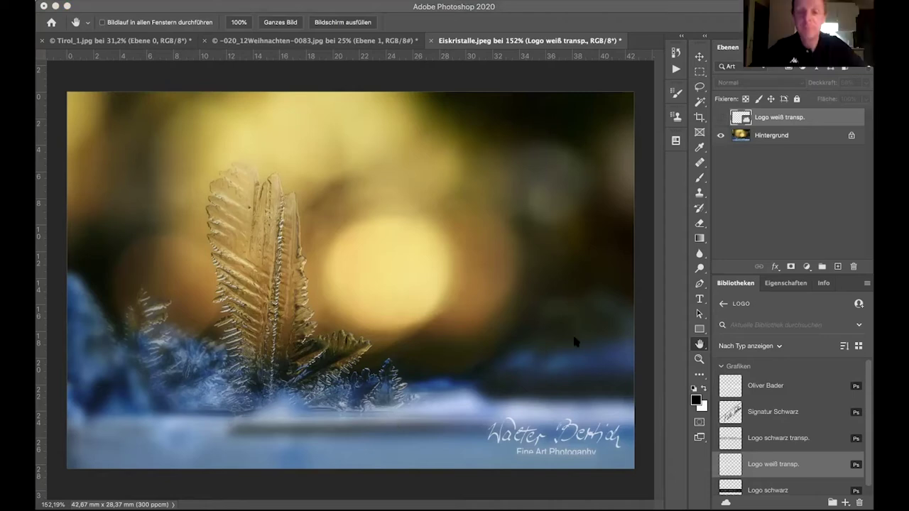
pyautogui.click(437, 441)
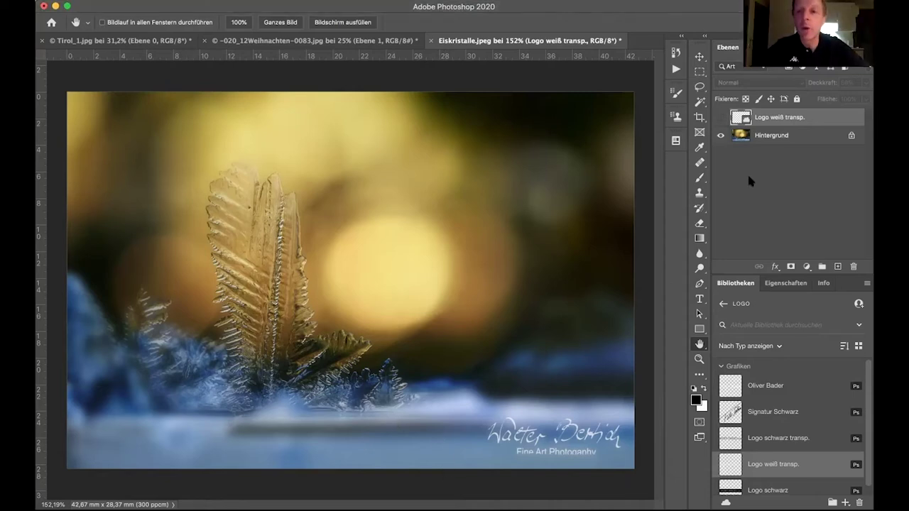
# - Try cropping the ice crystal photo to the 2:3 (4:6) ratio with width and height swapped to 3:2
pyautogui.click(699, 116)
pyautogui.click(138, 24)
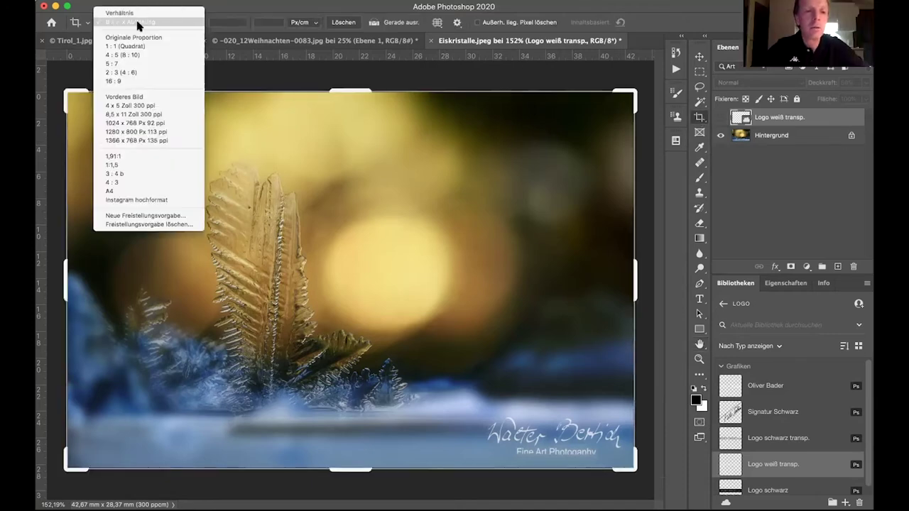
pyautogui.click(138, 82)
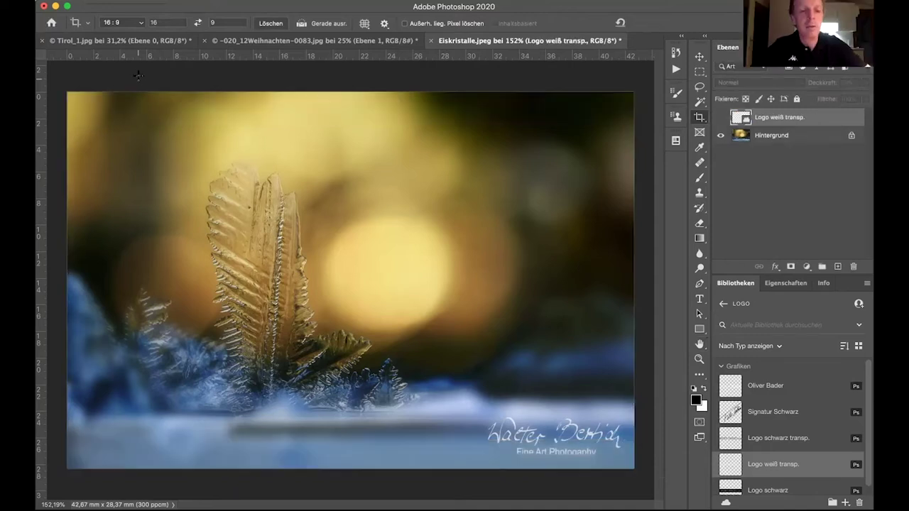
pyautogui.click(137, 21)
pyautogui.click(138, 12)
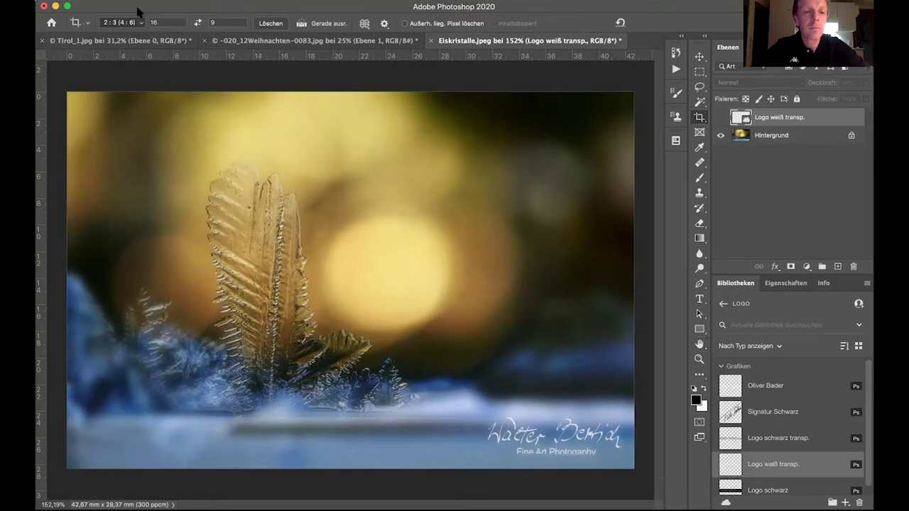
pyautogui.click(198, 22)
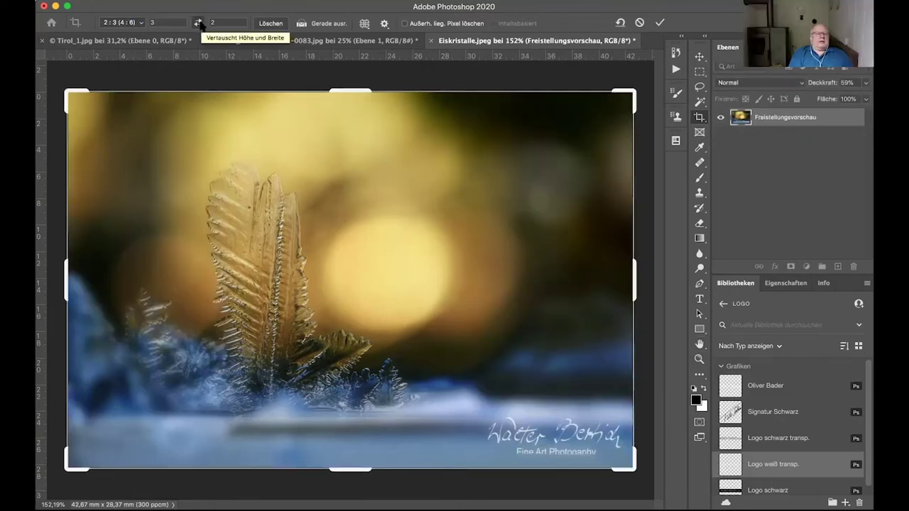
pyautogui.press('Return')
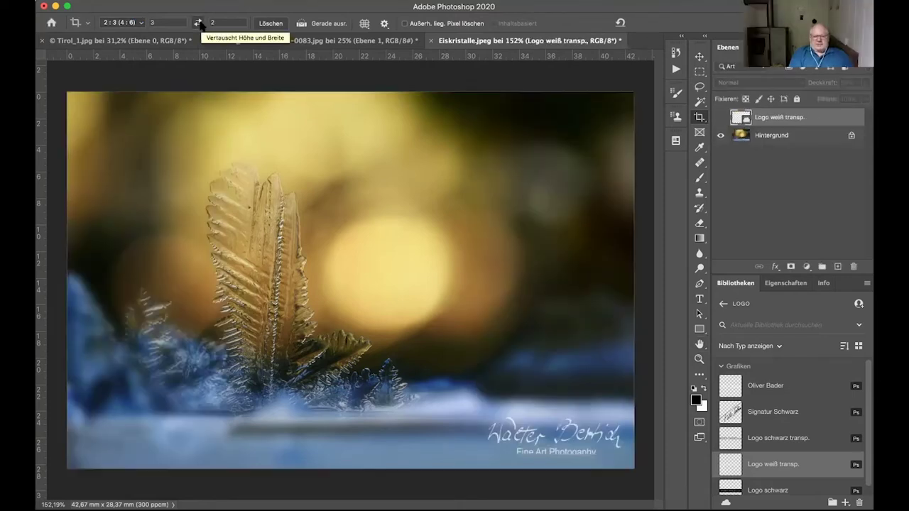
# - Crop the ice crystal photo to 16:9, shifting the image slightly upward within the crop frame
pyautogui.click(141, 22)
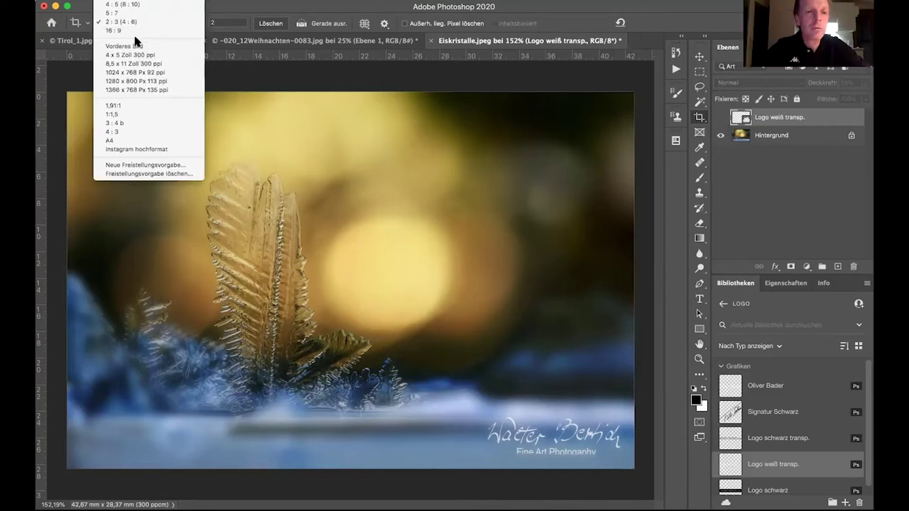
pyautogui.click(136, 37)
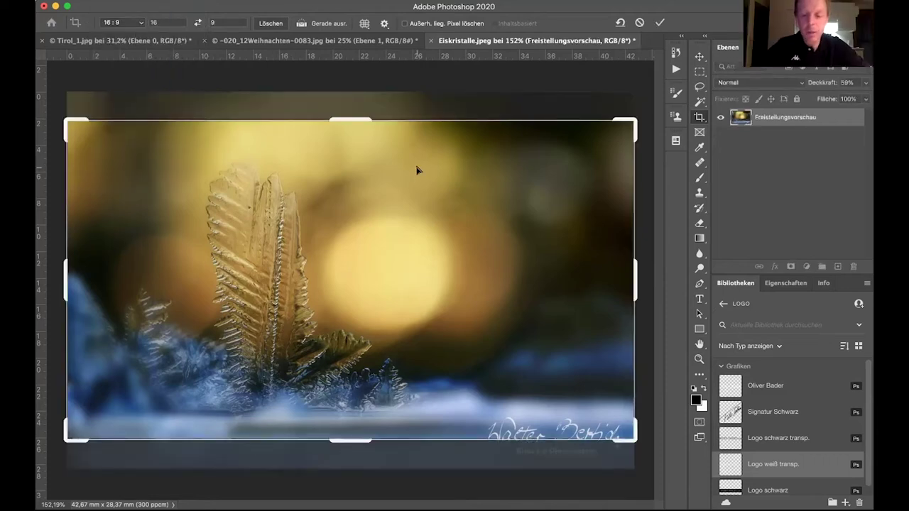
pyautogui.press('Up')
pyautogui.press('Up')
pyautogui.press('Up')
pyautogui.press('Up')
pyautogui.press('Up')
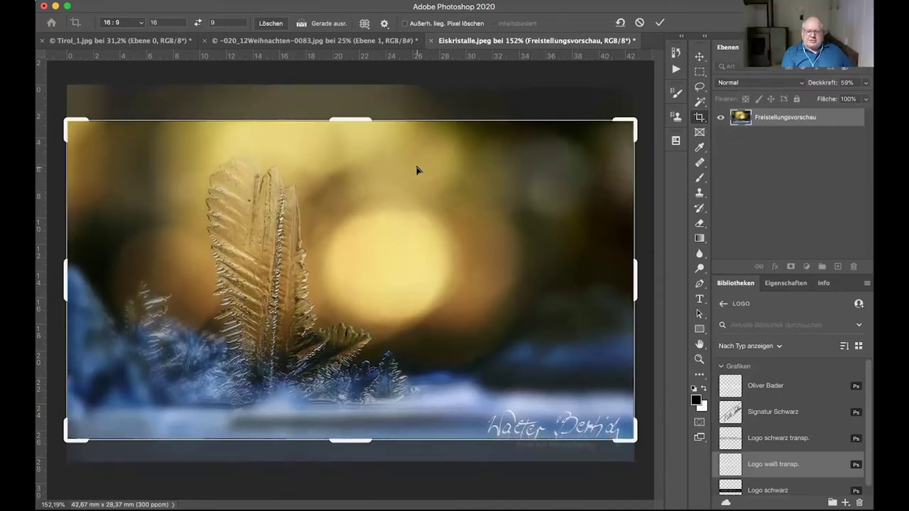
pyautogui.press('Return')
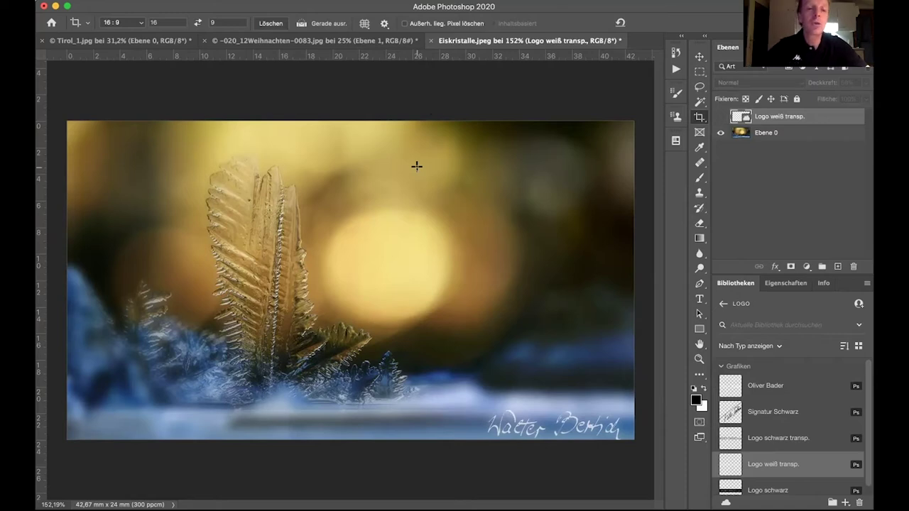
# - Revert Eiskristalle.jpeg to its "Öffnen" history state and dismiss the crop frame on Tirol_2.jpg
pyautogui.click(135, 24)
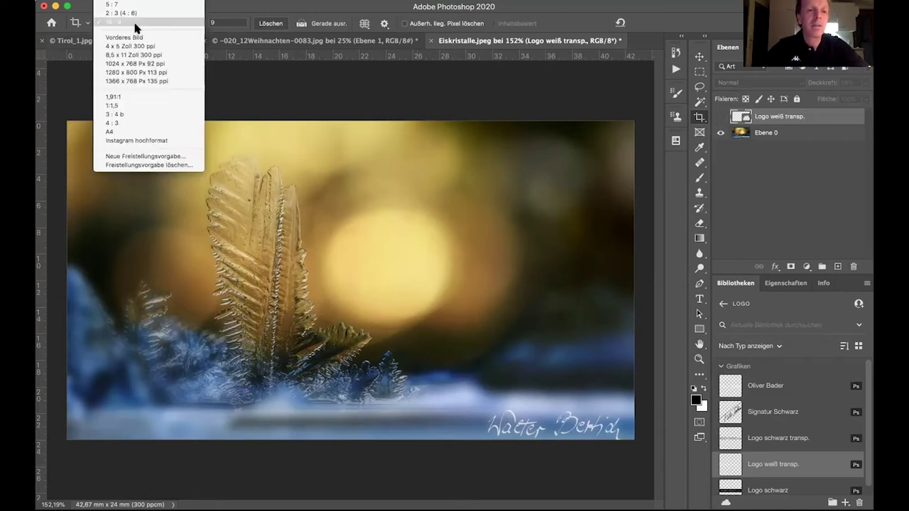
pyautogui.click(135, 26)
pyautogui.click(675, 54)
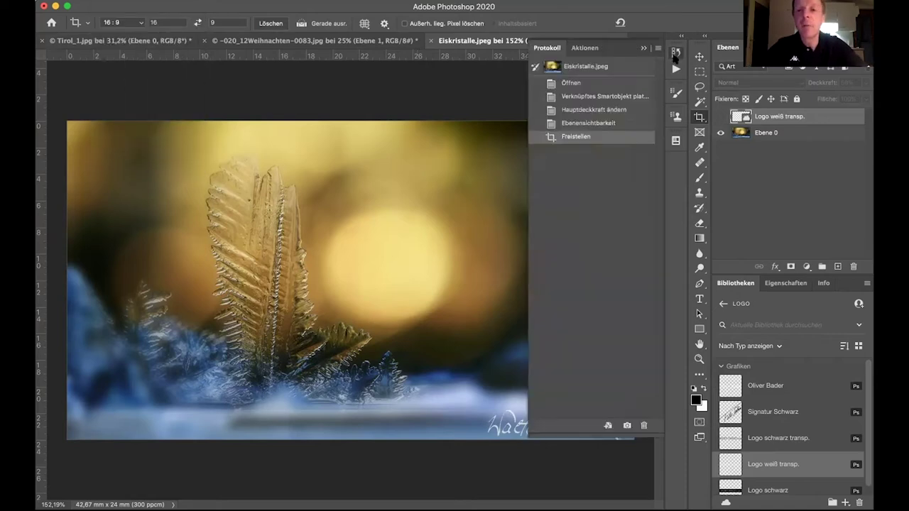
pyautogui.click(608, 83)
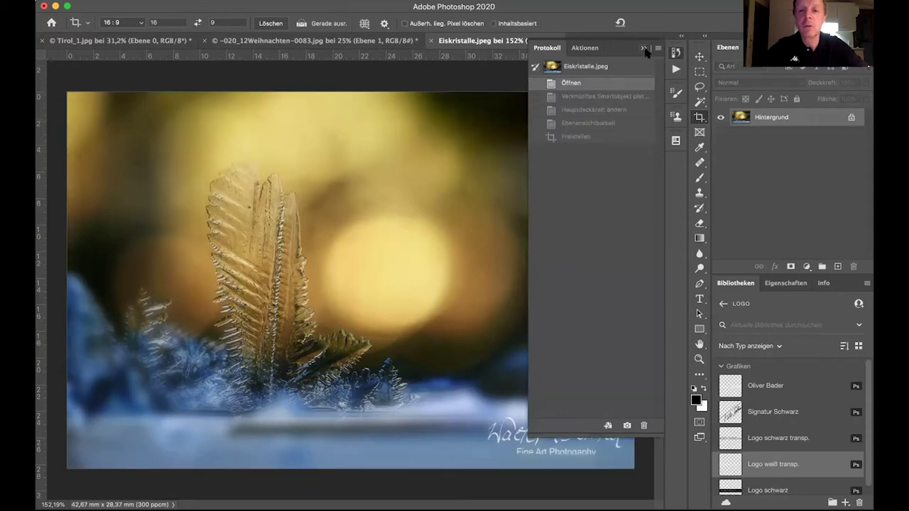
pyautogui.click(643, 49)
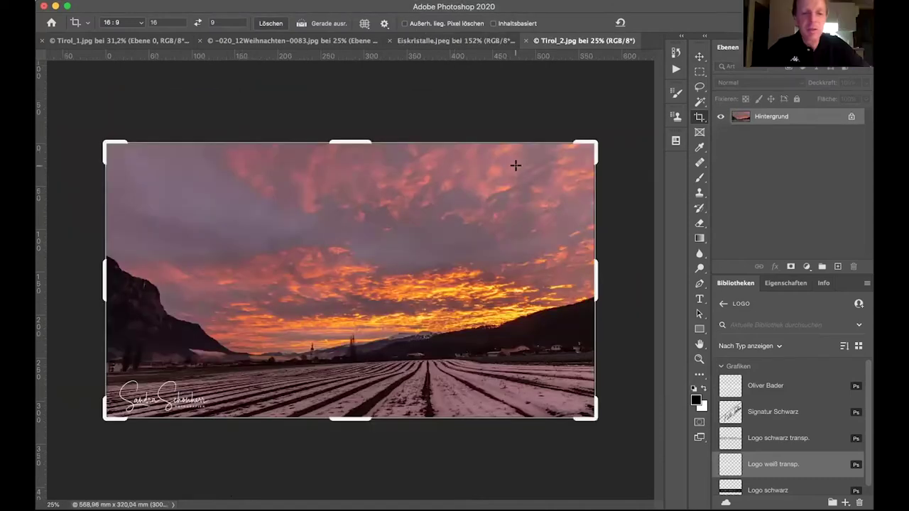
pyautogui.press('Return')
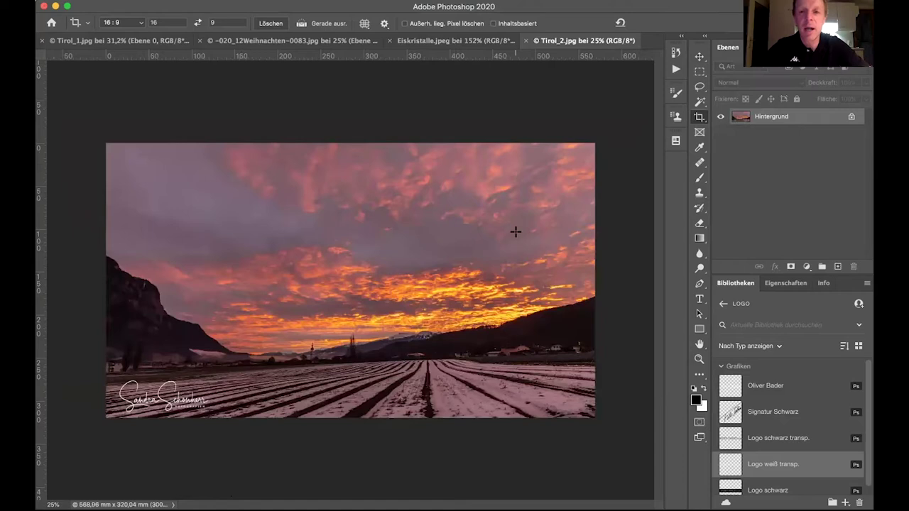
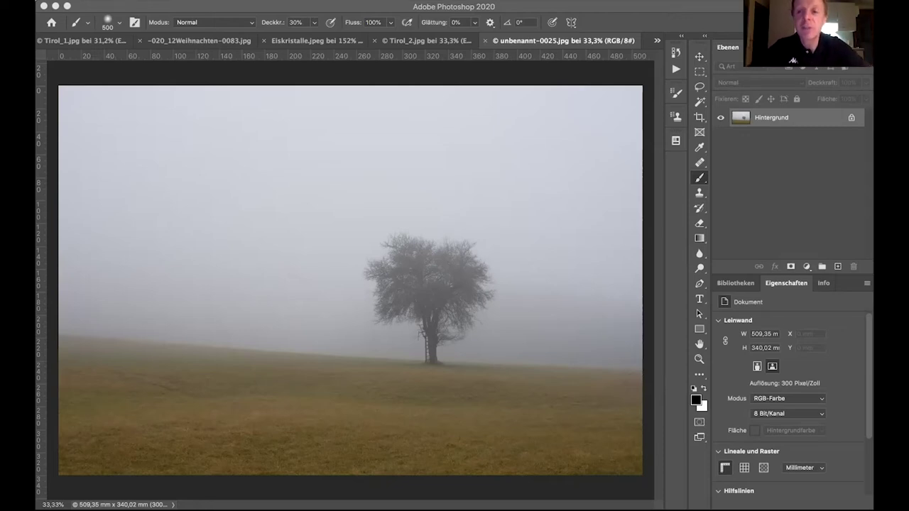
# - Convert the locked background of unbenannt-0025.jpg into a normal layer with default settings and duplicate it
pyautogui.rightClick(793, 121)
pyautogui.click(772, 122)
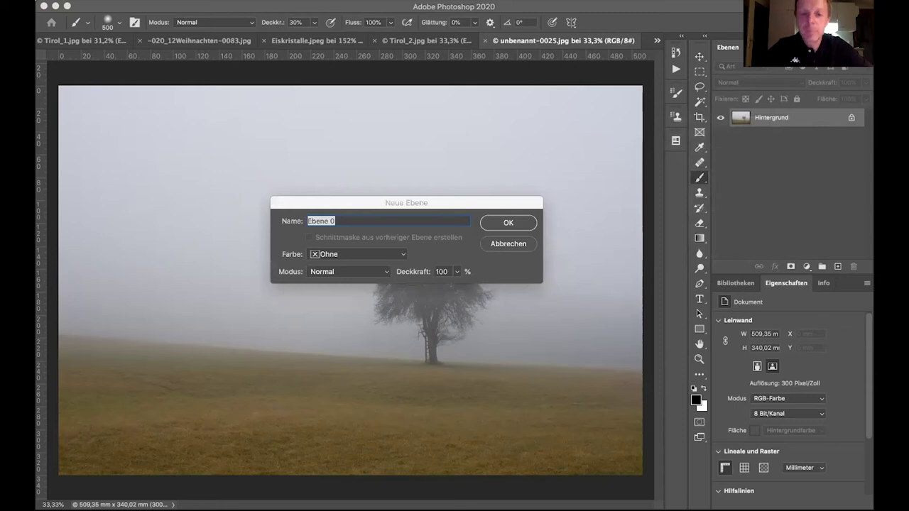
pyautogui.click(509, 222)
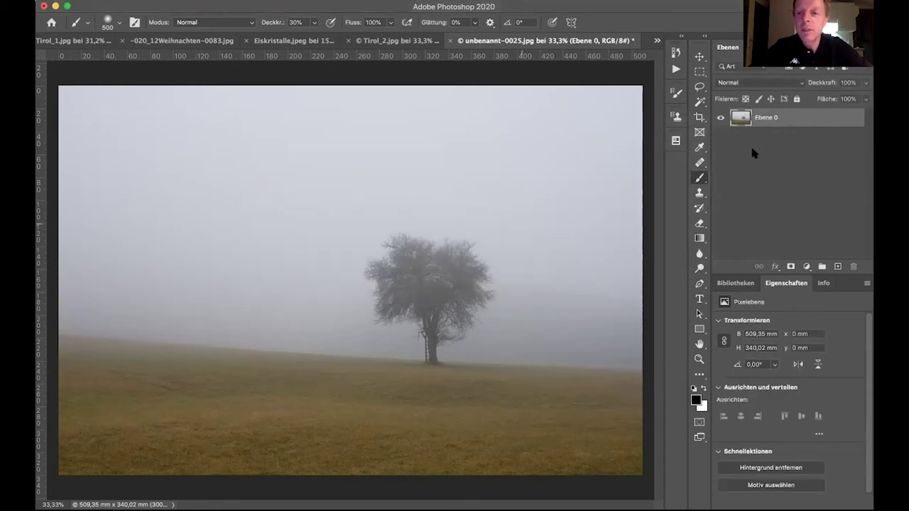
pyautogui.rightClick(804, 119)
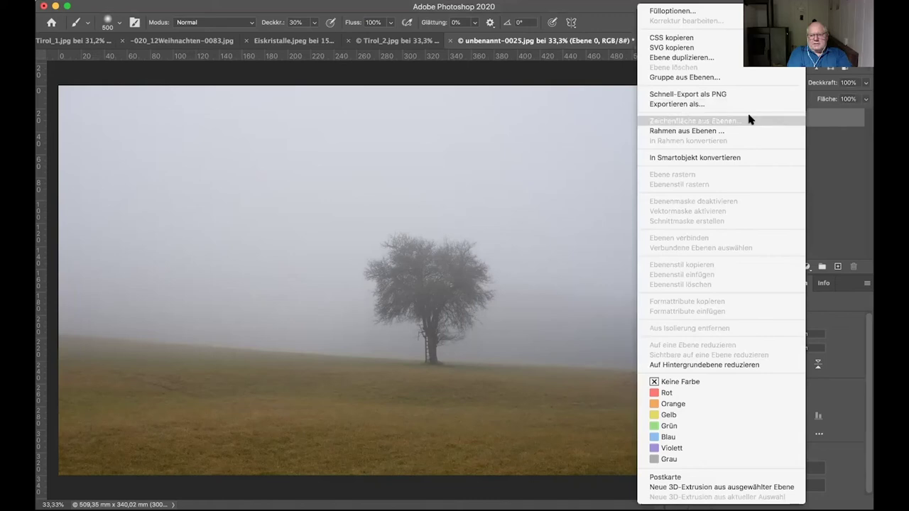
pyautogui.press('Escape')
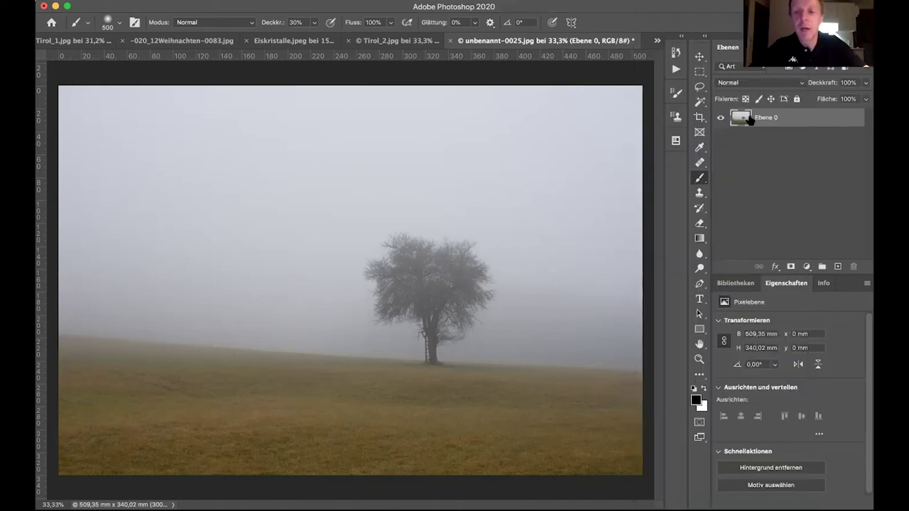
pyautogui.press('super+j')
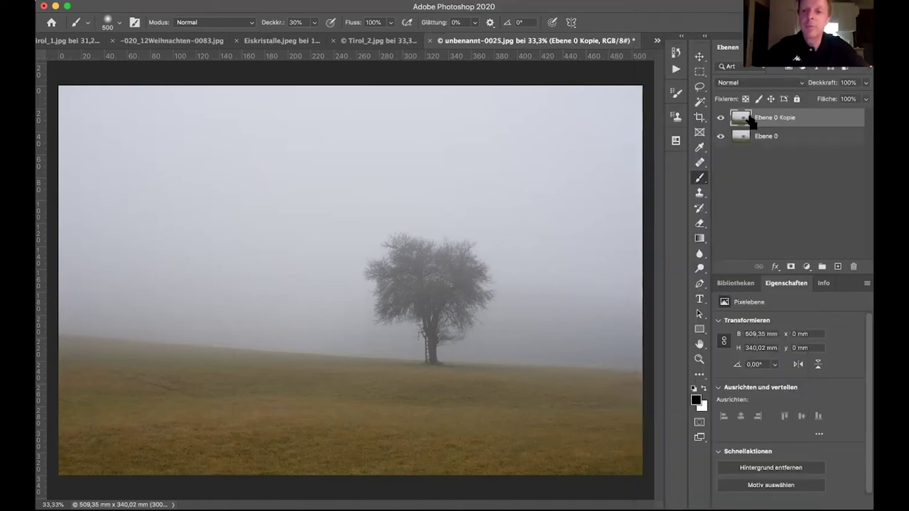
# - Apply the Camera Raw filter to the lower layer, "Ebene 0", with the color temperature set to -18
pyautogui.click(806, 137)
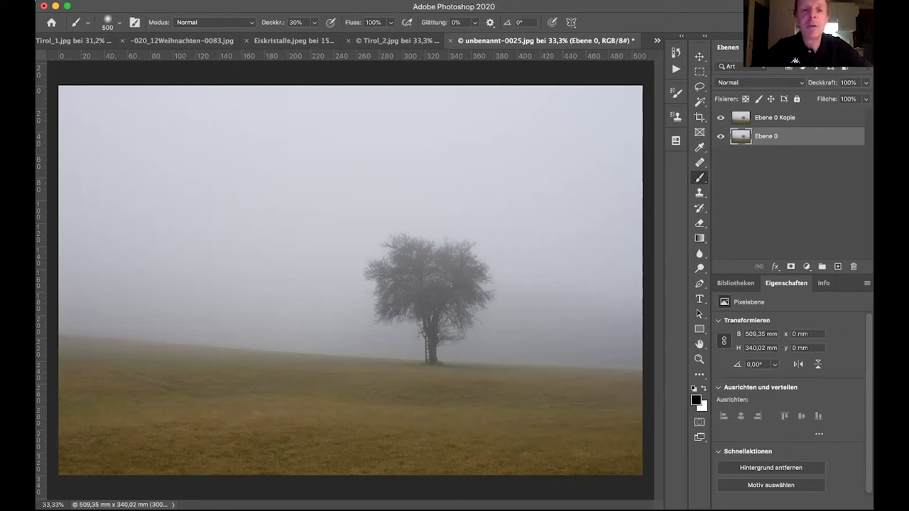
pyautogui.click(348, 0)
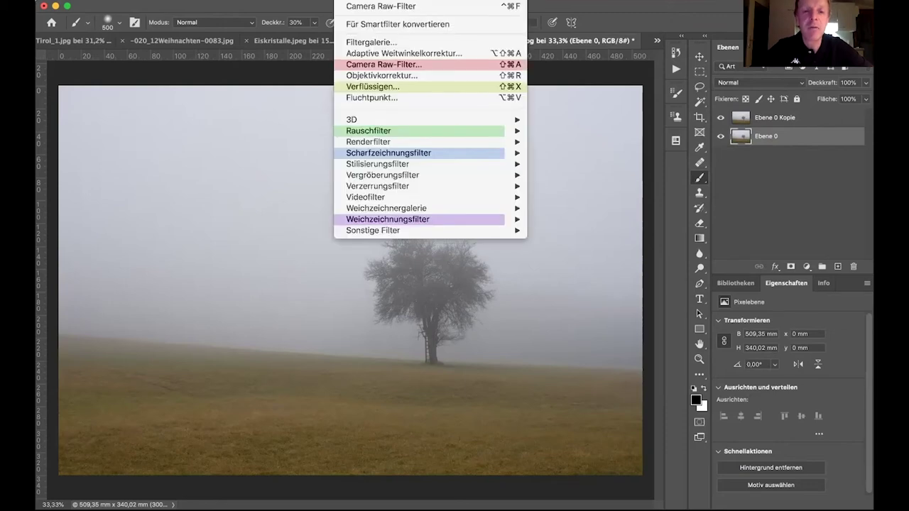
pyautogui.click(374, 63)
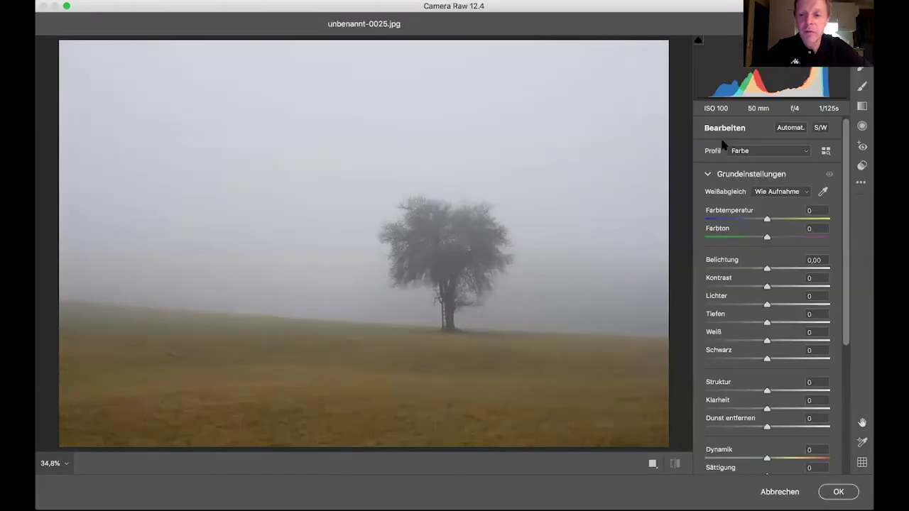
pyautogui.moveTo(768, 220); pyautogui.dragTo(758, 220)
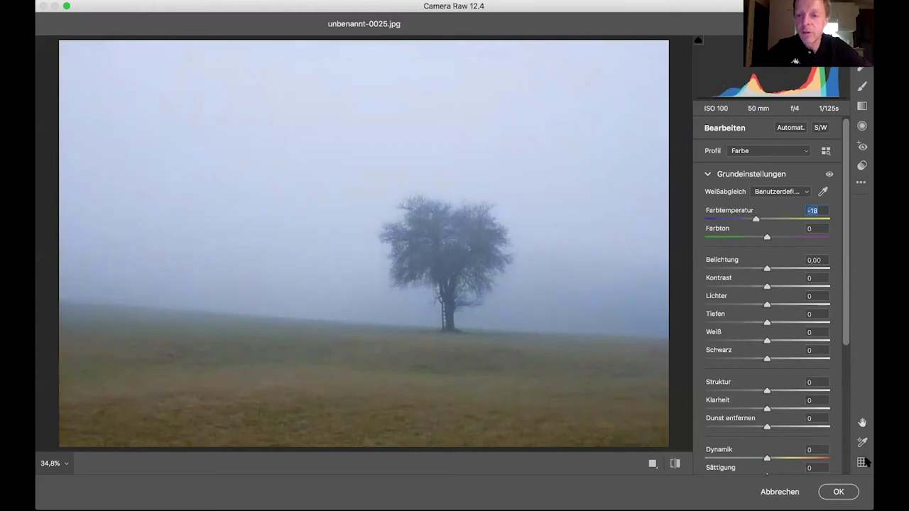
pyautogui.click(844, 492)
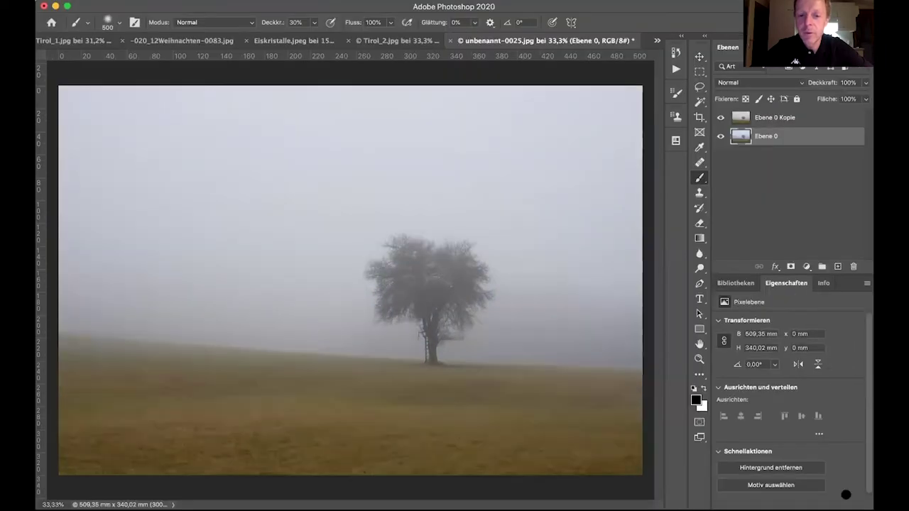
# - Compare the bluish lower layer with the original by toggling the visibility of "Ebene 0 Kopie", and select that upper layer
pyautogui.click(720, 119)
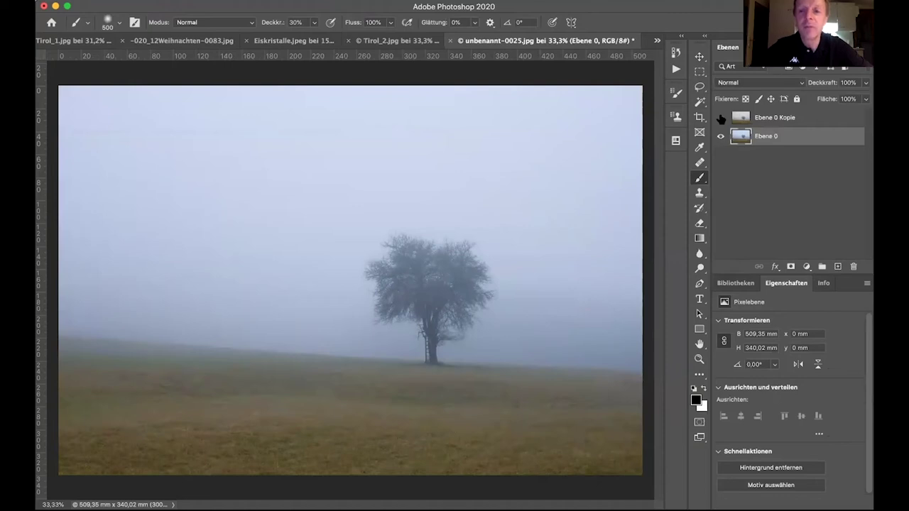
pyautogui.click(720, 118)
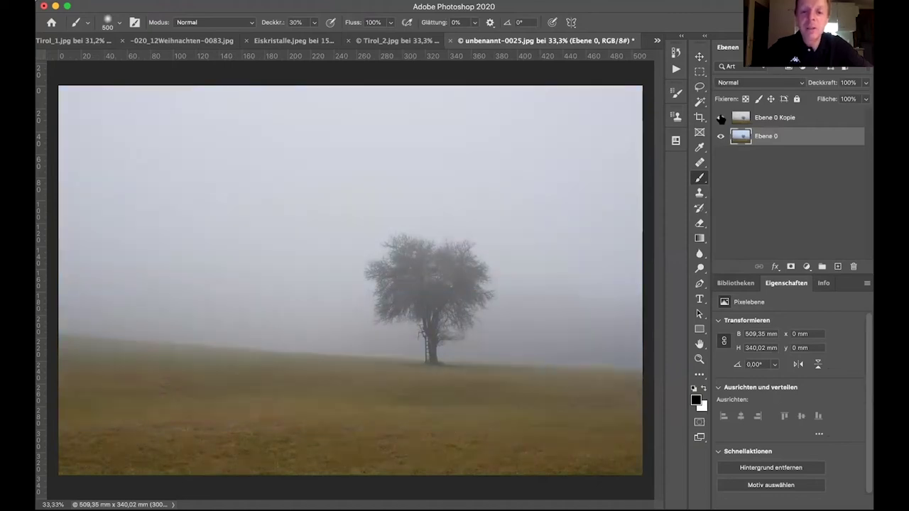
pyautogui.click(778, 123)
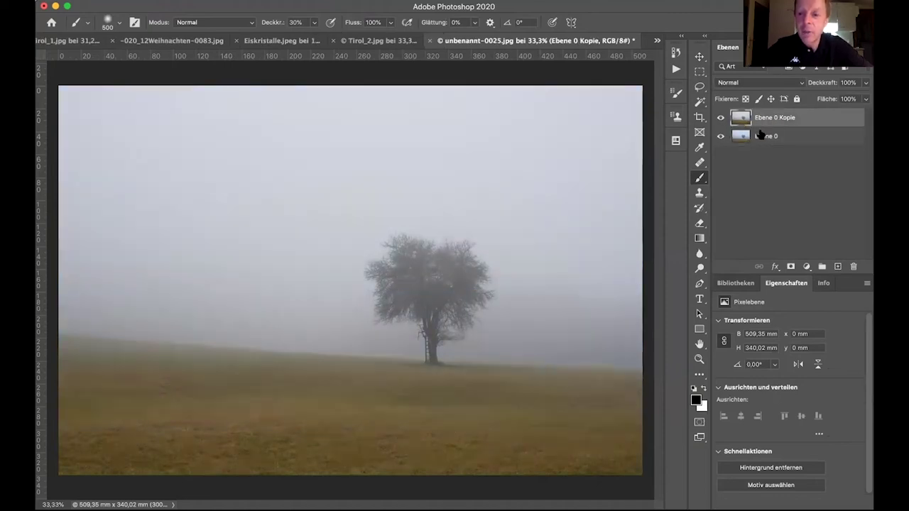
pyautogui.click(721, 118)
pyautogui.click(720, 118)
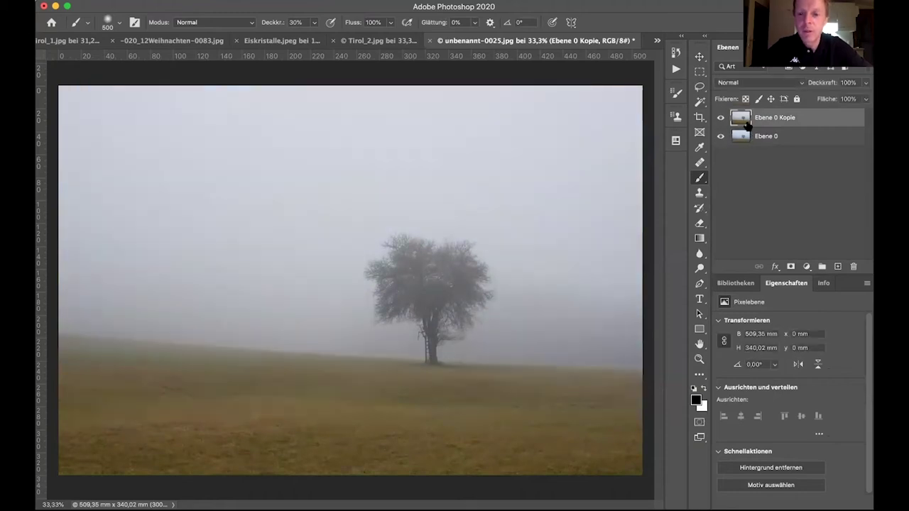
# - Add a layer mask to "Ebene 0 Kopie" and set the brush to "Rund weich" with a size of about 1500 px
pyautogui.click(790, 266)
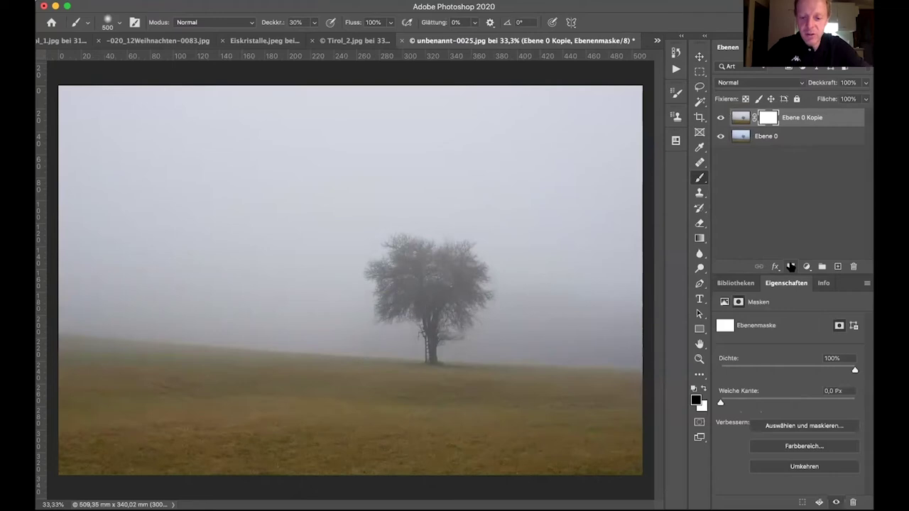
pyautogui.press('super+minus')
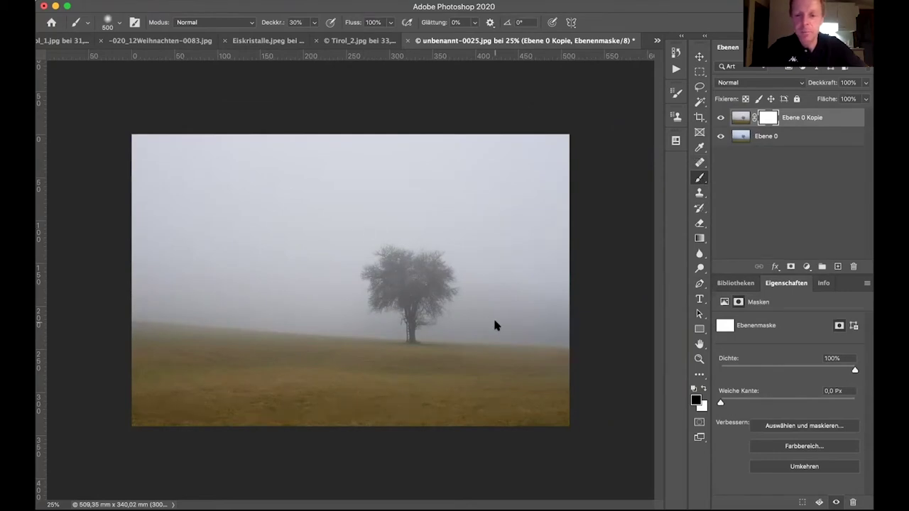
pyautogui.rightClick(259, 202)
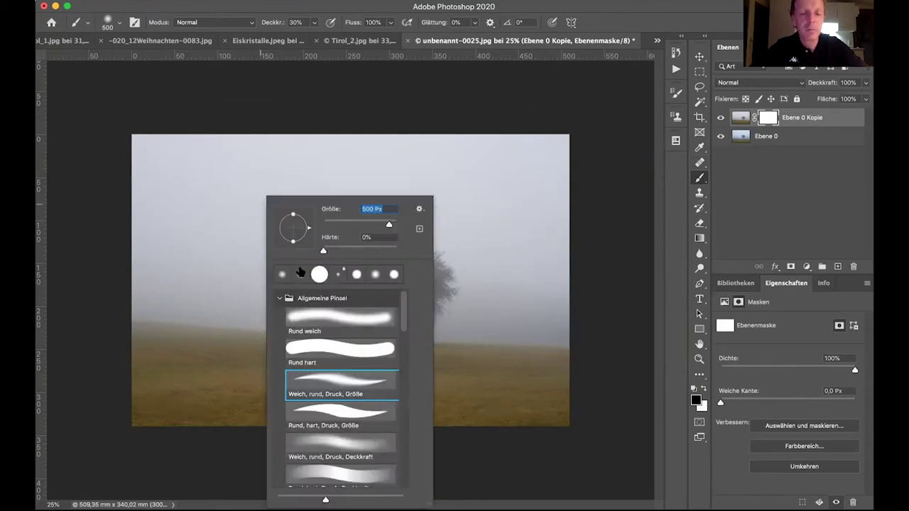
pyautogui.doubleClick(323, 323)
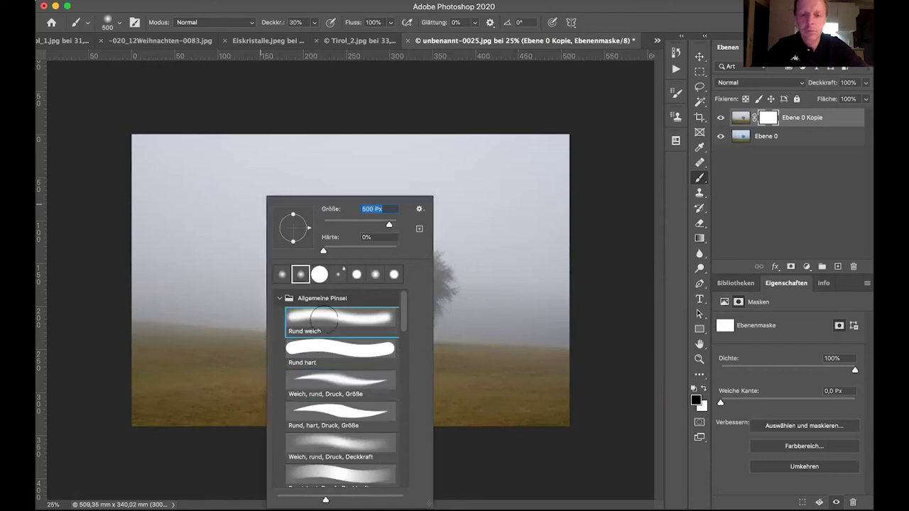
pyautogui.press(']')
pyautogui.press(']')
pyautogui.press(']')
pyautogui.press(']')
pyautogui.press(']')
pyautogui.press(']')
pyautogui.press(']')
pyautogui.press(']')
pyautogui.press(']')
pyautogui.press(']')
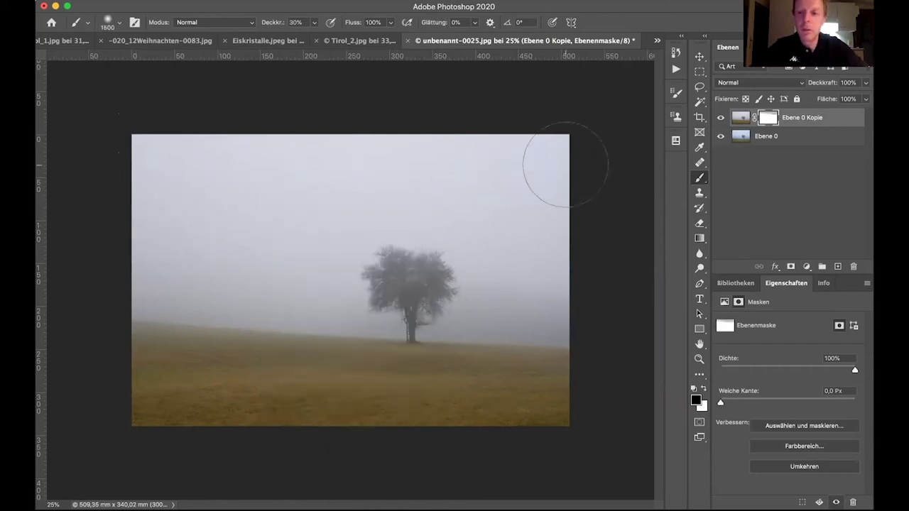
# - Paint the sky and tree area black on the layer mask at 69% brush opacity, and enlarge the brush to 2300 px
pyautogui.moveTo(274, 27); pyautogui.dragTo(294, 27)
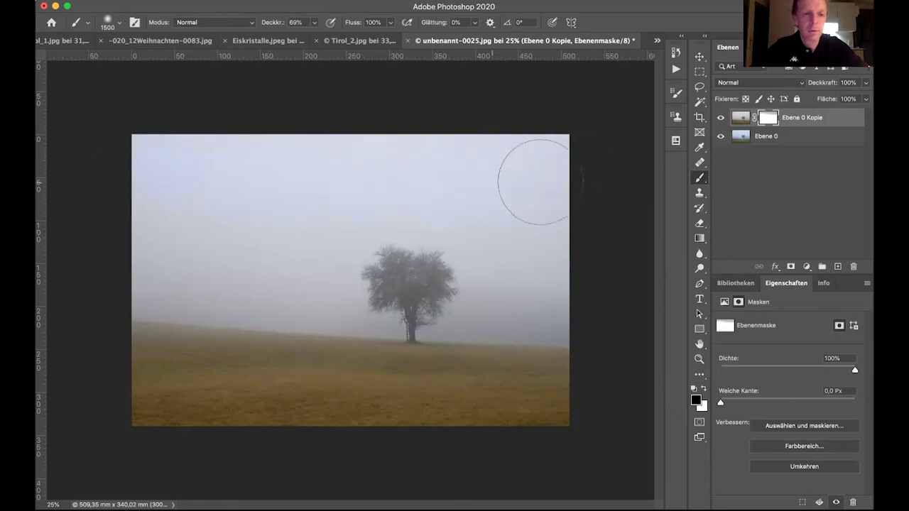
pyautogui.moveTo(114, 191)
pyautogui.mouseDown()
pyautogui.moveTo(324, 265)
pyautogui.moveTo(546, 292)
pyautogui.moveTo(378, 256)
pyautogui.moveTo(217, 275)
pyautogui.moveTo(125, 255)
pyautogui.moveTo(137, 277)
pyautogui.moveTo(568, 309)
pyautogui.moveTo(526, 250)
pyautogui.moveTo(483, 202)
pyautogui.mouseUp()
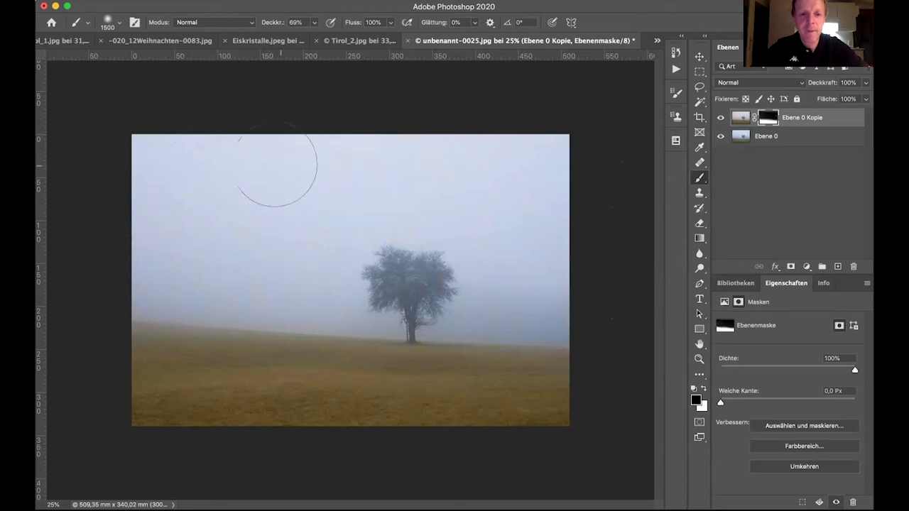
pyautogui.press(']')
pyautogui.press(']')
pyautogui.press(']')
pyautogui.press(']')
pyautogui.press(']')
pyautogui.press(']')
pyautogui.press(']')
pyautogui.press(']')
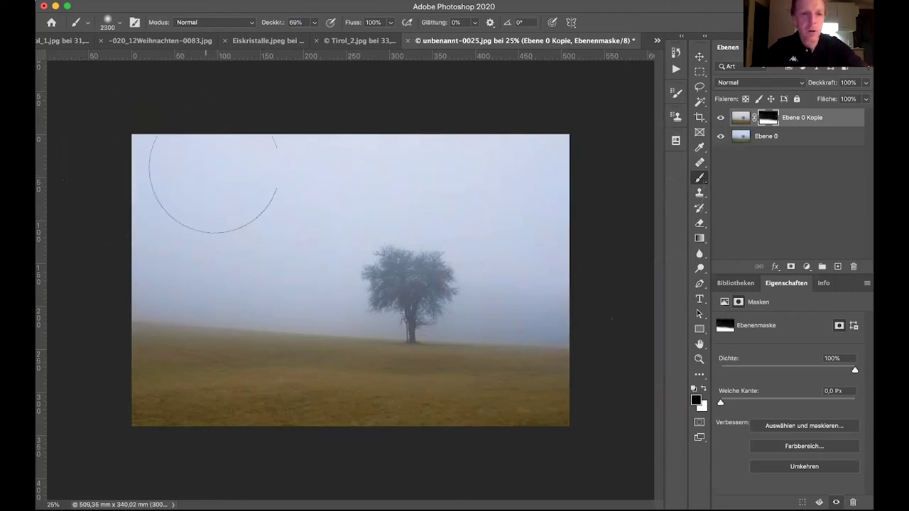
# - Soften the mask transition along the horizon with a 1700 px brush at 37% opacity, and swap the foreground color to white
pyautogui.moveTo(269, 23); pyautogui.dragTo(247, 28)
pyautogui.press('[')
pyautogui.press('[')
pyautogui.press('[')
pyautogui.press('[')
pyautogui.press('[')
pyautogui.press('[')
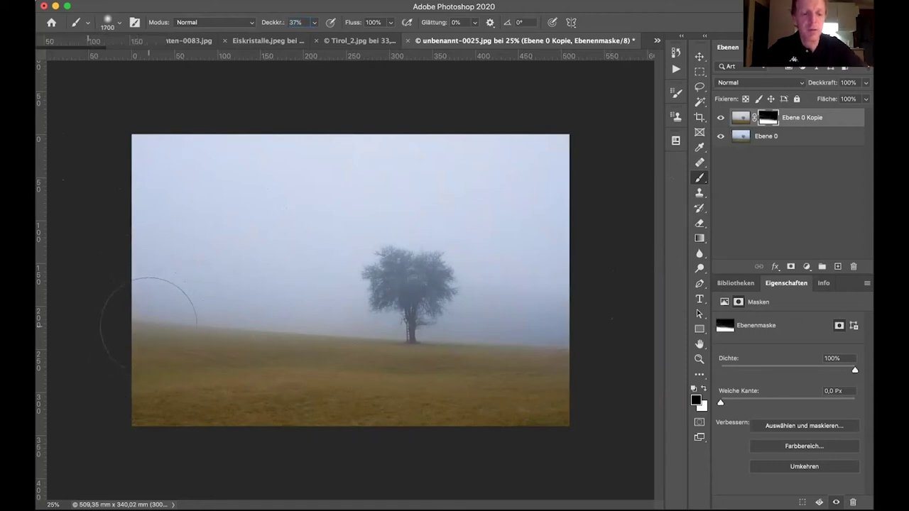
pyautogui.press('x')
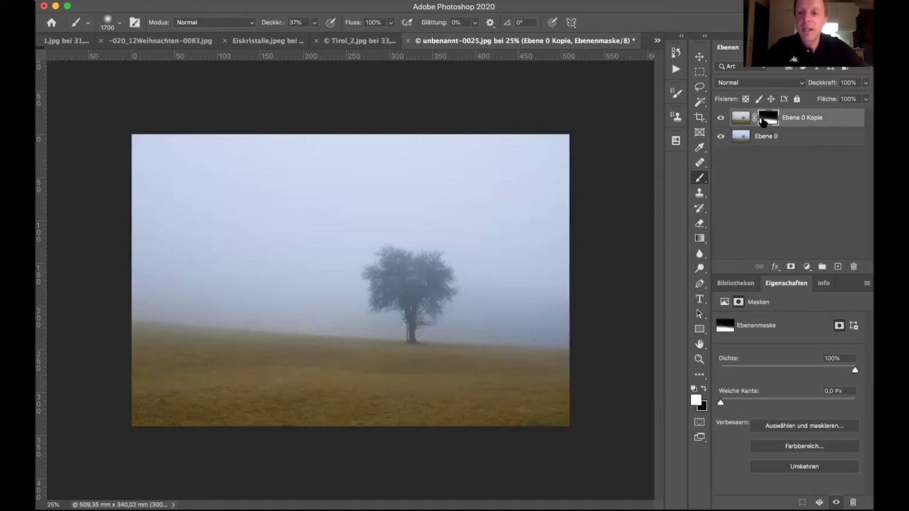
# - Compare the image with and without the layer mask, and view the masked "Ebene 0 Kopie" alone by hiding "Ebene 0"
pyautogui.keyDown('shift'); pyautogui.click(764, 122); pyautogui.keyUp('shift')
pyautogui.keyDown('shift'); pyautogui.click(763, 122); pyautogui.keyUp('shift')
pyautogui.keyDown('shift'); pyautogui.click(764, 122); pyautogui.keyUp('shift')
pyautogui.keyDown('shift'); pyautogui.click(763, 122); pyautogui.keyUp('shift')
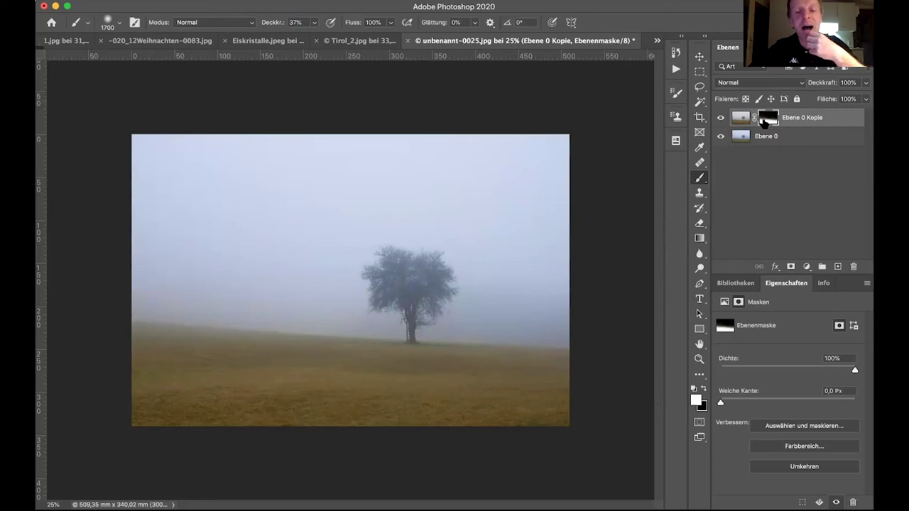
pyautogui.click(721, 136)
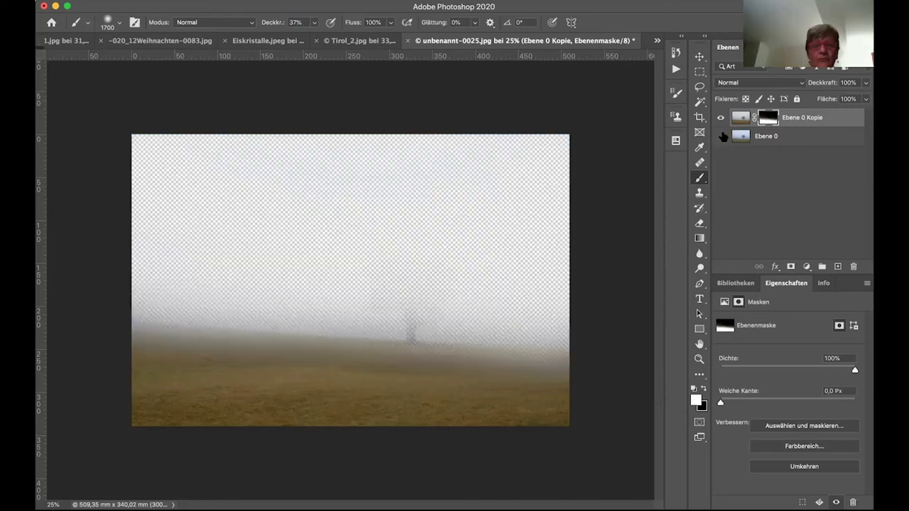
# - Disable the layer mask of "Ebene 0 Kopie" and add a Schwarzweiß adjustment layer with standard values above it
pyautogui.click(836, 501)
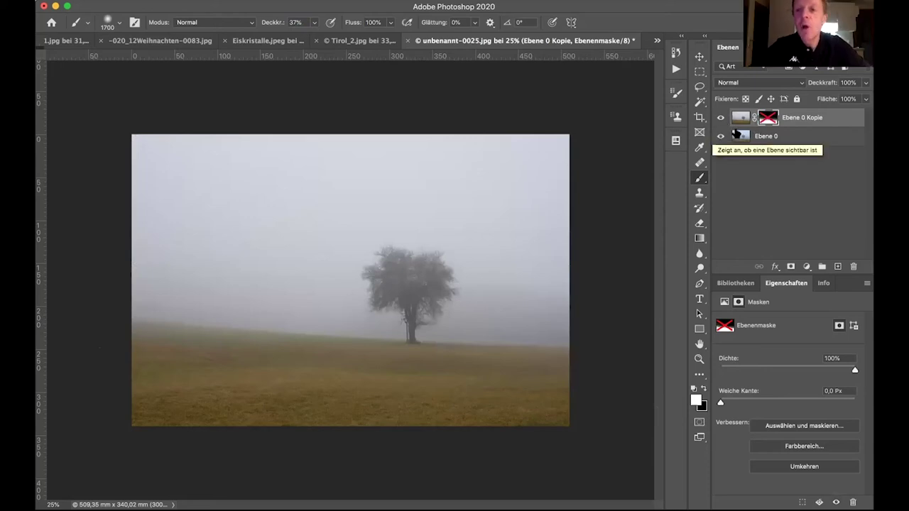
pyautogui.click(742, 116)
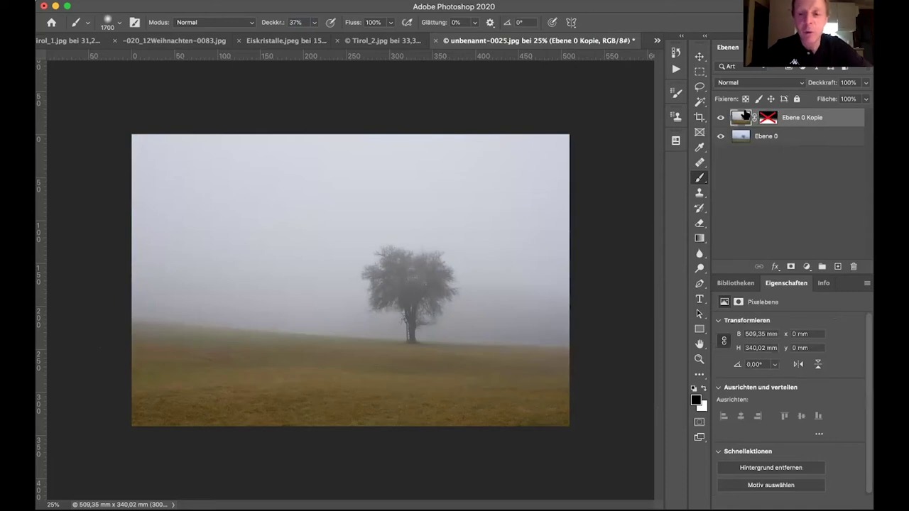
pyautogui.click(806, 266)
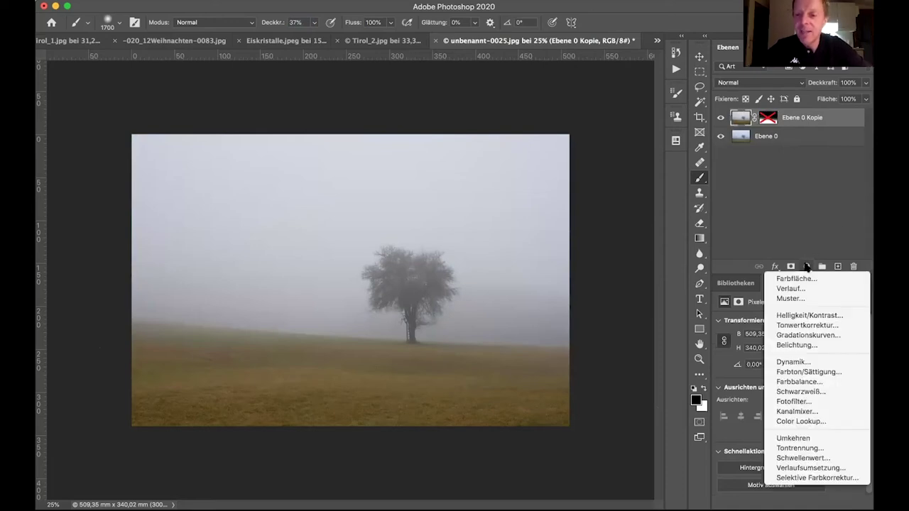
pyautogui.click(806, 391)
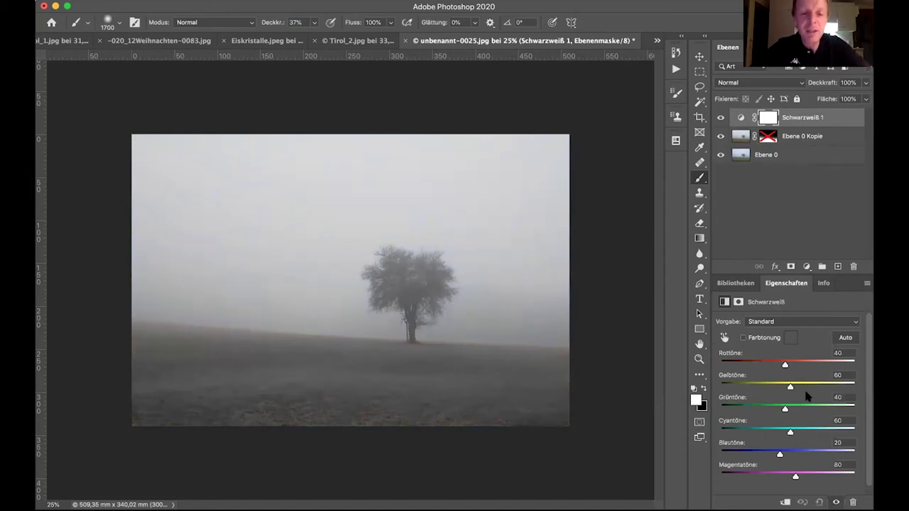
# - Add a Helligkeit/Kontrast adjustment layer and set its contrast to 66
pyautogui.click(807, 266)
pyautogui.click(812, 315)
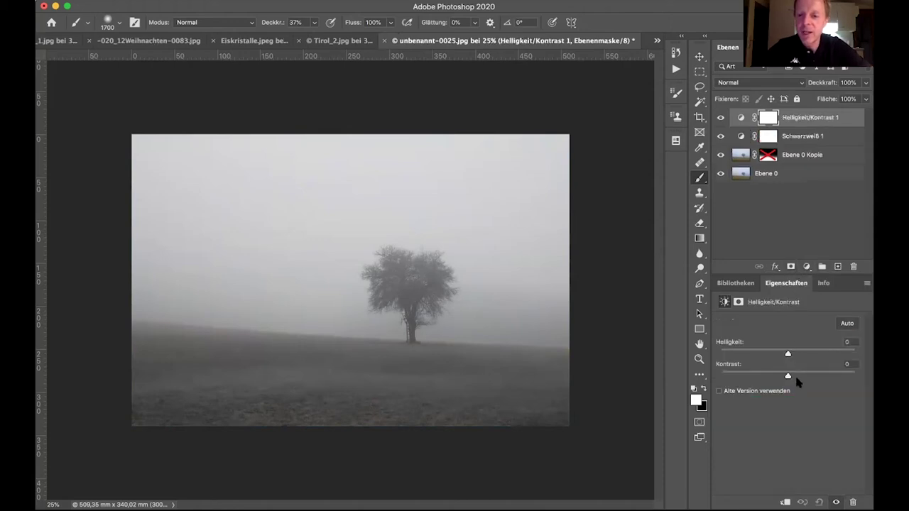
pyautogui.moveTo(801, 377); pyautogui.dragTo(832, 376)
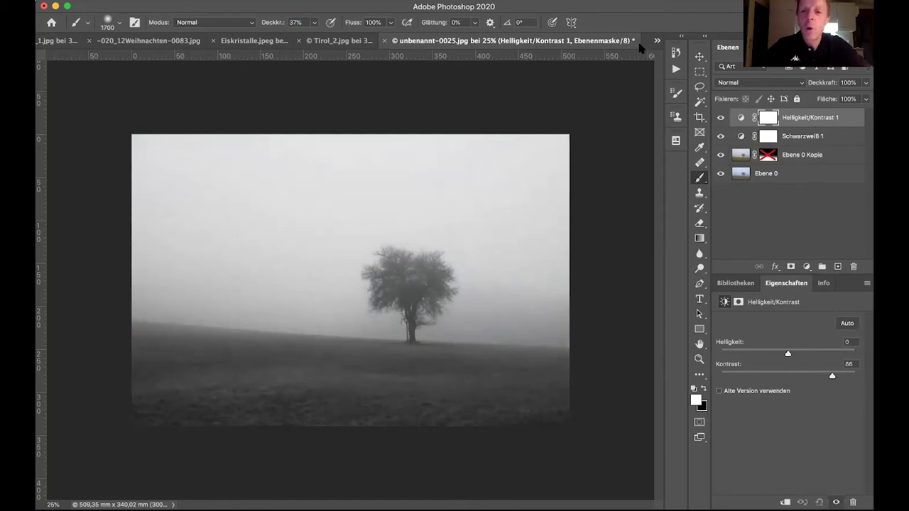
# - Crop a strip of sky off the top edge of the photo, making the image about 304 mm high
pyautogui.click(699, 118)
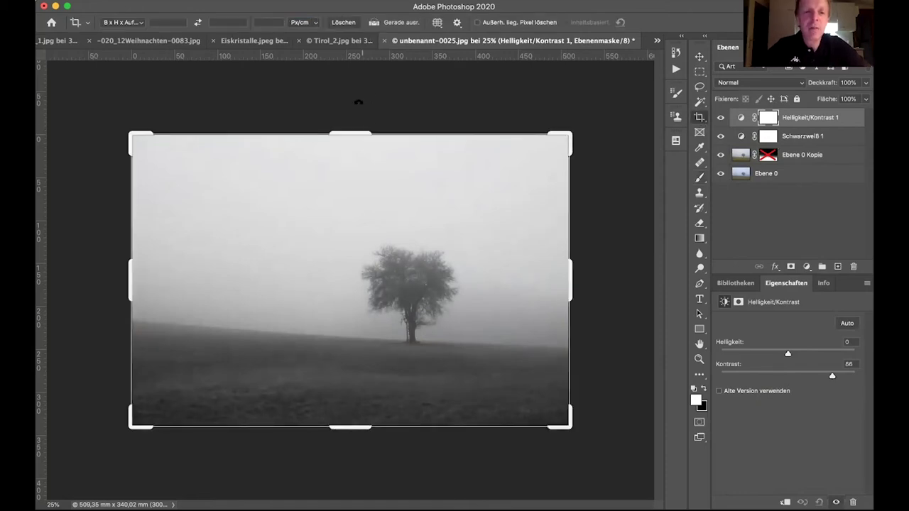
pyautogui.click(353, 132)
pyautogui.moveTo(354, 134); pyautogui.dragTo(353, 148)
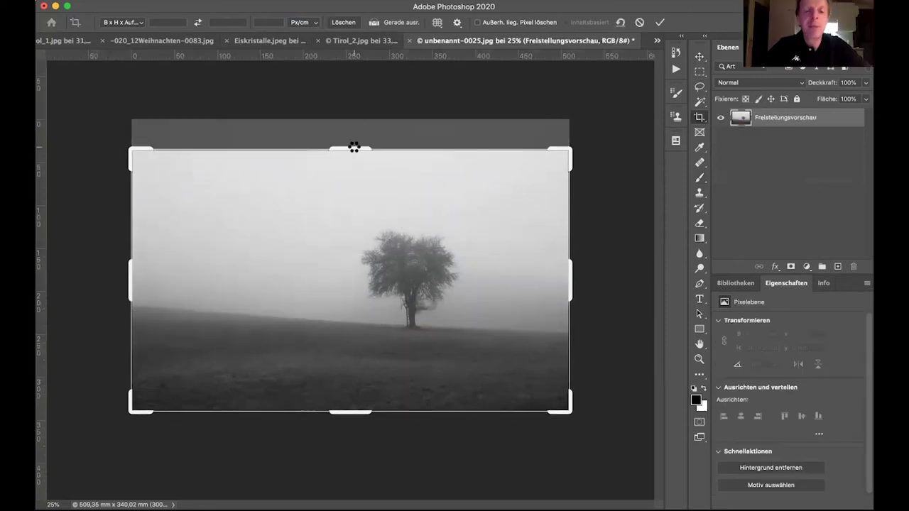
pyautogui.press('Return')
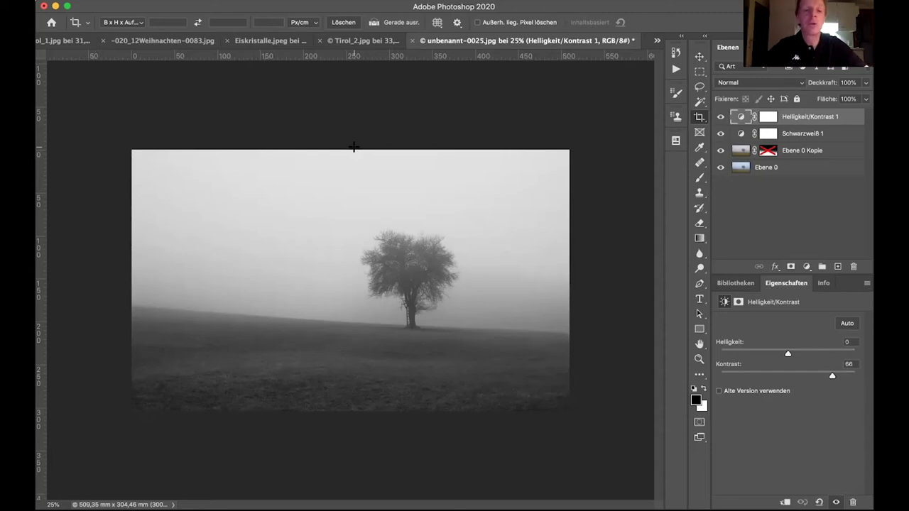
# - Exclude a large oval with a 600 px feathered lasso and darken the edges with a Gradationskurven layer, lowering the white point output to 143
pyautogui.click(699, 86)
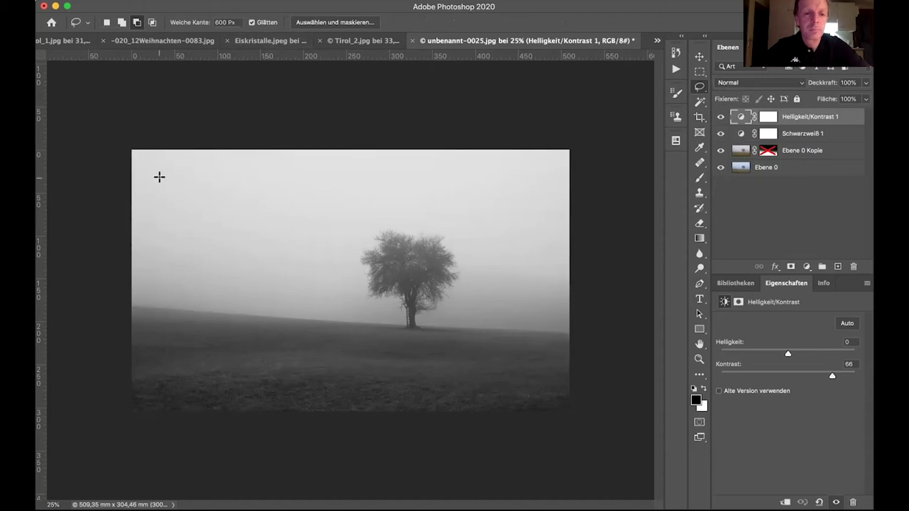
pyautogui.moveTo(165, 179)
pyautogui.mouseDown()
pyautogui.moveTo(456, 173)
pyautogui.moveTo(512, 194)
pyautogui.moveTo(536, 223)
pyautogui.moveTo(536, 353)
pyautogui.moveTo(489, 373)
pyautogui.moveTo(405, 382)
pyautogui.moveTo(246, 383)
pyautogui.moveTo(187, 373)
pyautogui.moveTo(153, 333)
pyautogui.moveTo(143, 259)
pyautogui.moveTo(157, 203)
pyautogui.moveTo(179, 174)
pyautogui.moveTo(229, 183)
pyautogui.mouseUp()
pyautogui.click(805, 266)
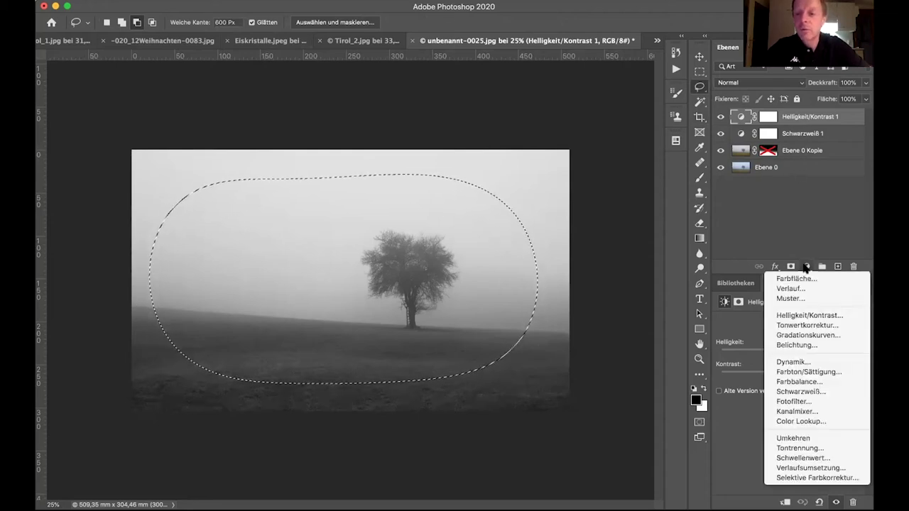
pyautogui.click(804, 335)
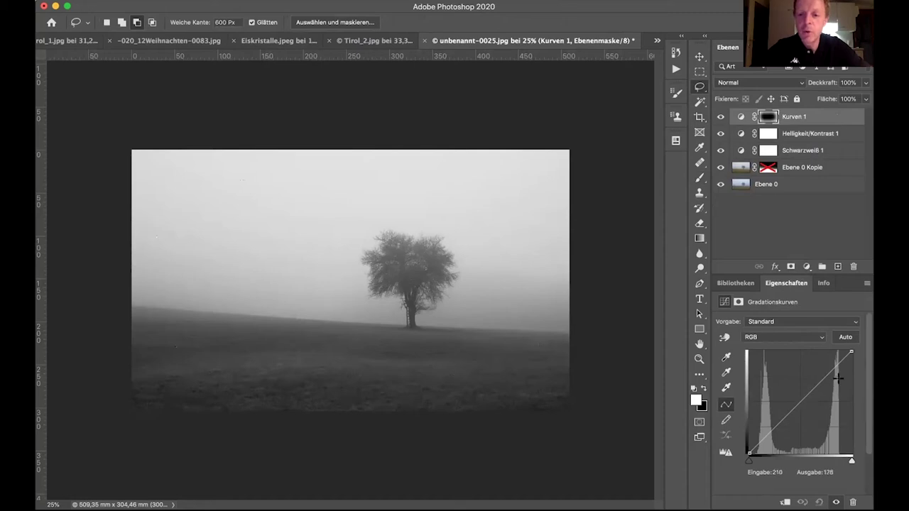
pyautogui.moveTo(851, 350); pyautogui.dragTo(868, 397)
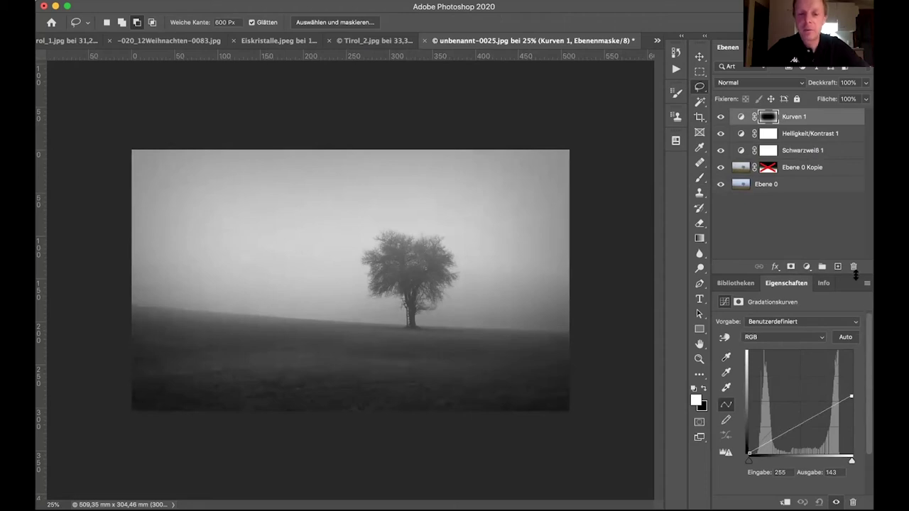
# - Add a second Gradationskurven layer brightening the midtones from input 121 to output 148, and invert its mask to black
pyautogui.click(805, 267)
pyautogui.click(802, 335)
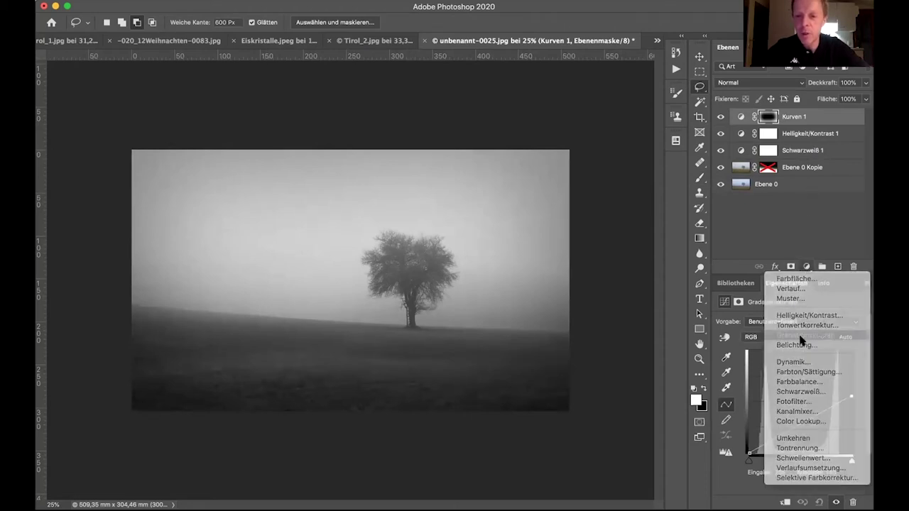
pyautogui.moveTo(804, 398)
pyautogui.mouseDown()
pyautogui.moveTo(802, 386)
pyautogui.moveTo(796, 393)
pyautogui.mouseUp()
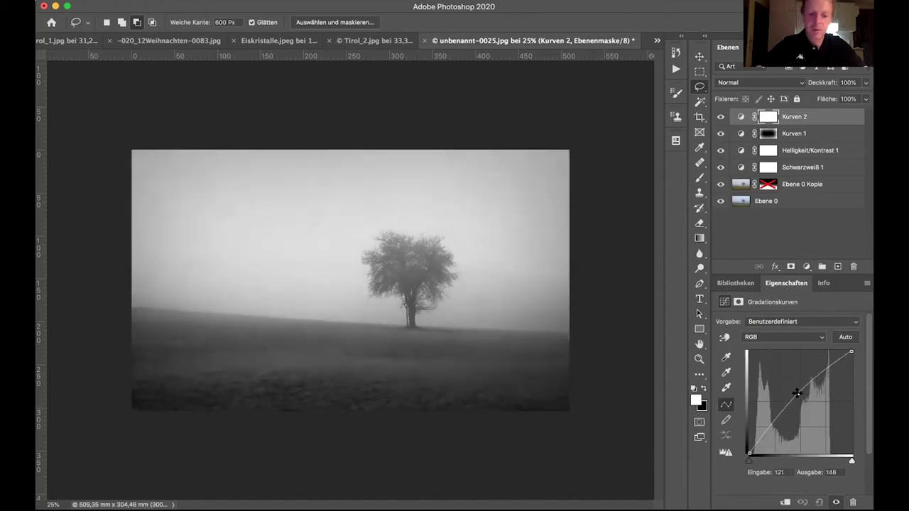
pyautogui.press('super+i')
# - Paint white around the tree on the "Kurven 2" mask with a soft 3400 px brush at 37% opacity
pyautogui.click(699, 177)
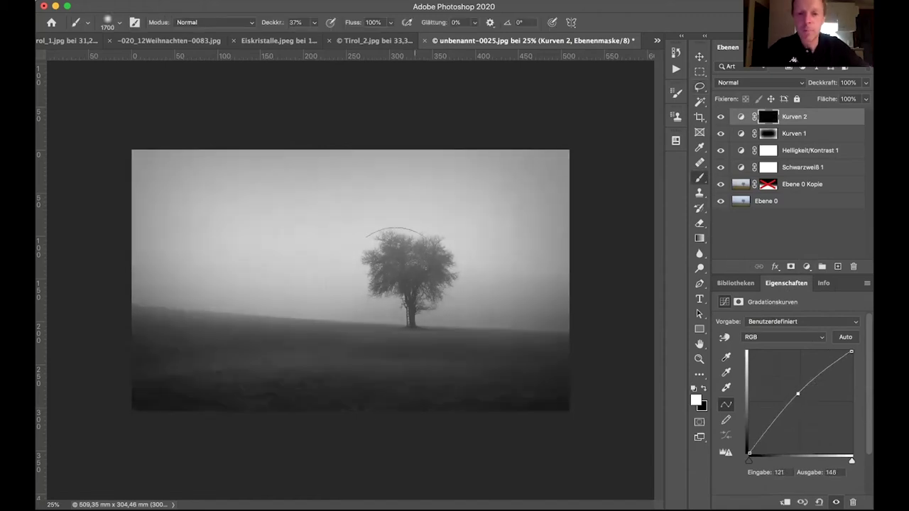
pyautogui.press(']')
pyautogui.press(']')
pyautogui.press(']')
pyautogui.press(']')
pyautogui.press(']')
pyautogui.press(']')
pyautogui.press(']')
pyautogui.press(']')
pyautogui.press(']')
pyautogui.press(']')
pyautogui.press(']')
pyautogui.press(']')
pyautogui.press(']')
pyautogui.press(']')
pyautogui.press(']')
pyautogui.press(']')
pyautogui.press(']')
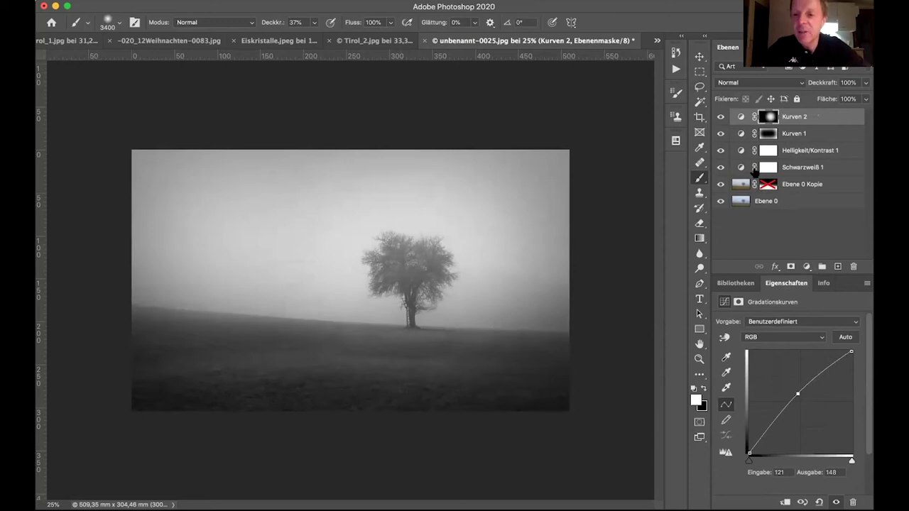
# - Compare the edit by toggling the other layers and the top three adjustment layers, and select "Helligkeit/Kontrast 1"
pyautogui.keyDown('alt'); pyautogui.click(721, 167); pyautogui.keyUp('alt')
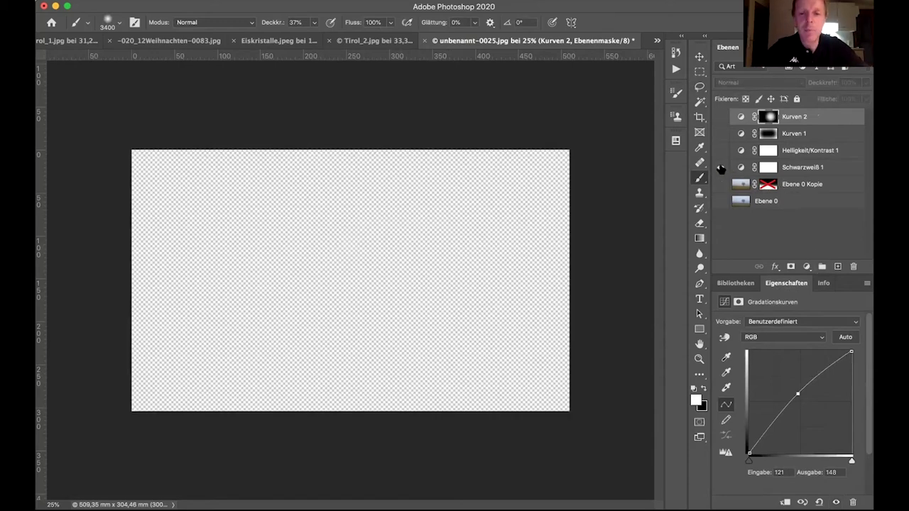
pyautogui.keyDown('alt'); pyautogui.click(720, 168); pyautogui.keyUp('alt')
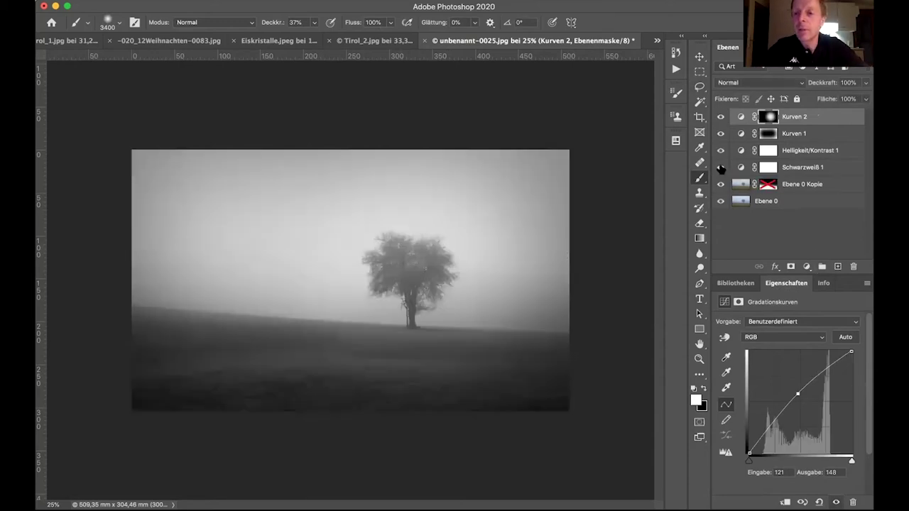
pyautogui.moveTo(721, 115); pyautogui.dragTo(721, 149)
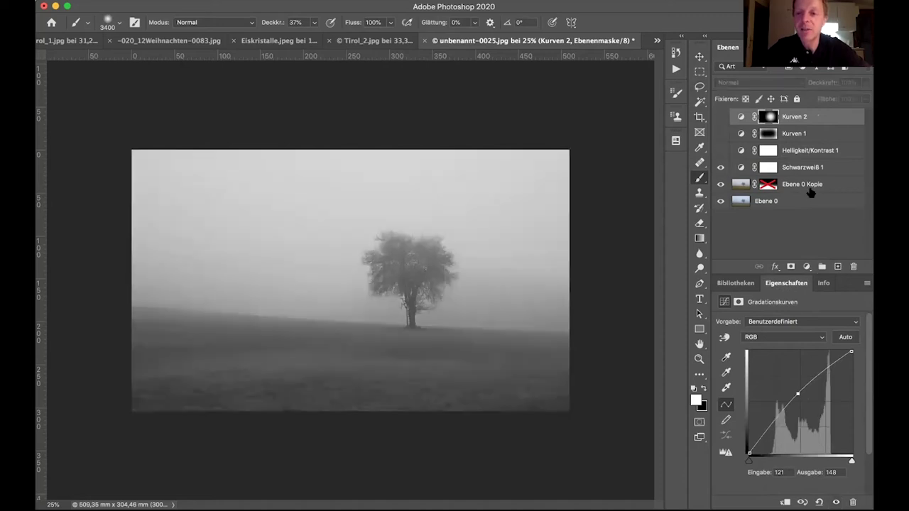
pyautogui.click(825, 150)
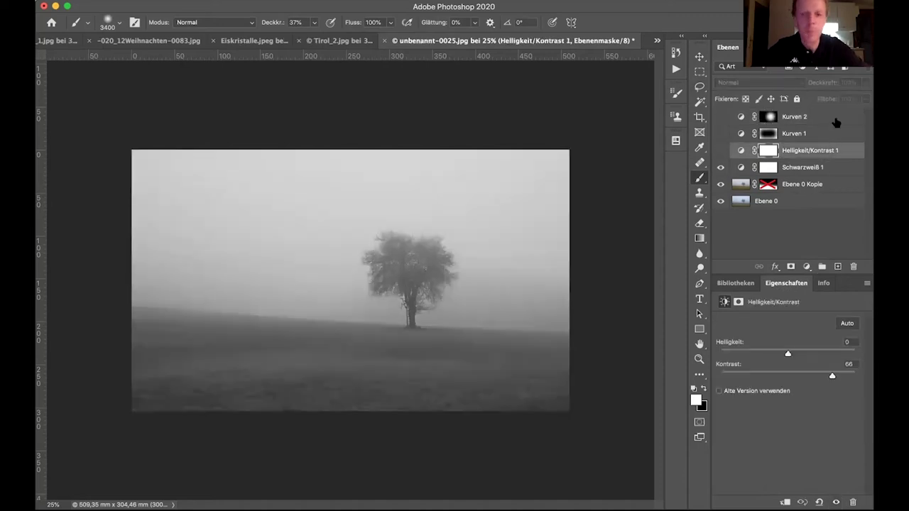
pyautogui.moveTo(720, 150); pyautogui.dragTo(721, 115)
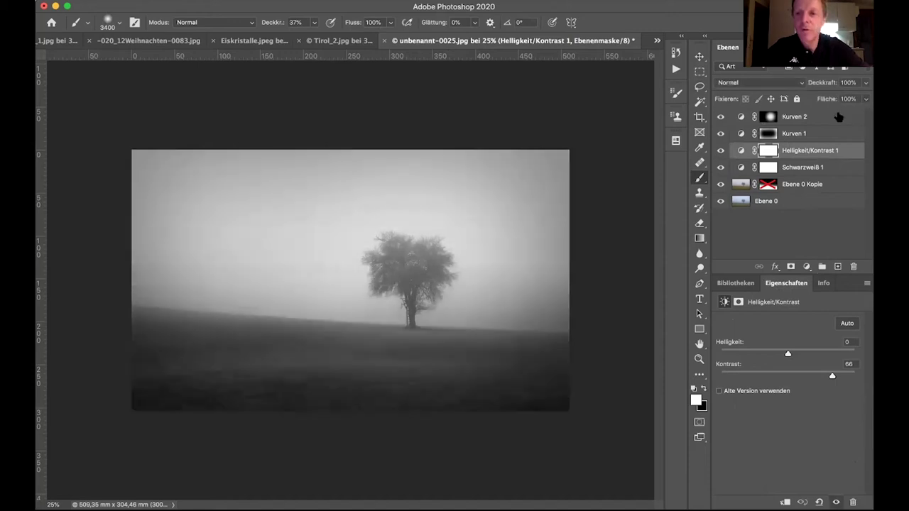
# - Group the three adjustment layers "Kurven 2", "Kurven 1" and "Helligkeit/Kontrast 1" under the name "SW Kontrast"
pyautogui.keyDown('shift'); pyautogui.click(838, 117); pyautogui.keyUp('shift')
pyautogui.rightClick(838, 117)
pyautogui.click(757, 77)
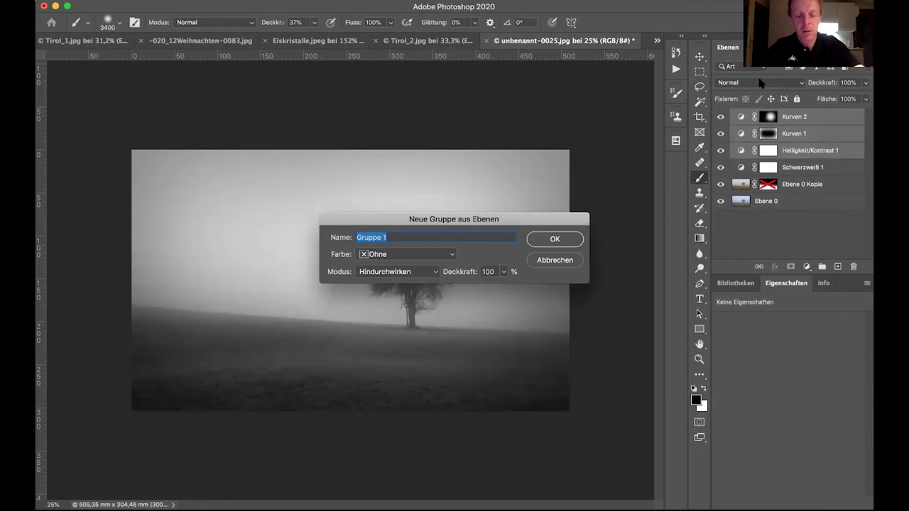
pyautogui.write('SW Kontrast')
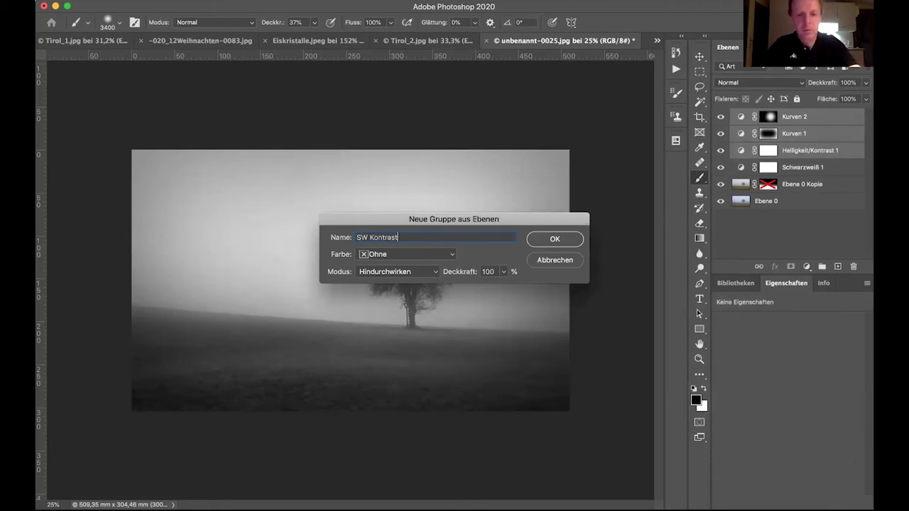
pyautogui.click(573, 239)
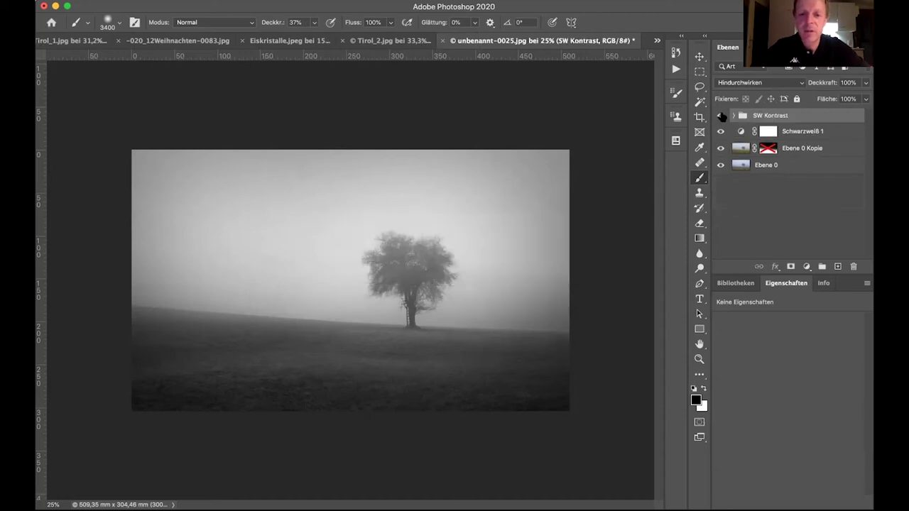
# - Compare the photo with and without the "SW Kontrast" group by toggling its visibility
pyautogui.click(721, 115)
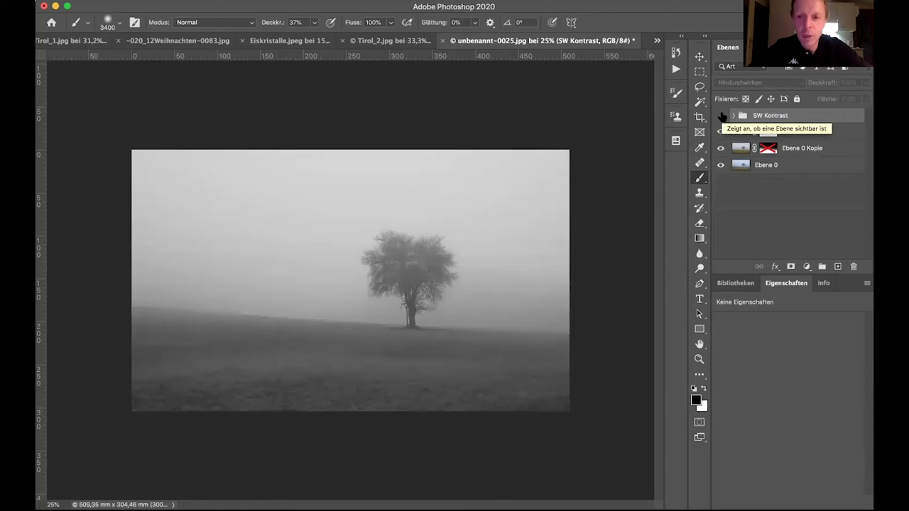
pyautogui.click(721, 115)
pyautogui.click(721, 115)
pyautogui.click(721, 116)
pyautogui.click(721, 115)
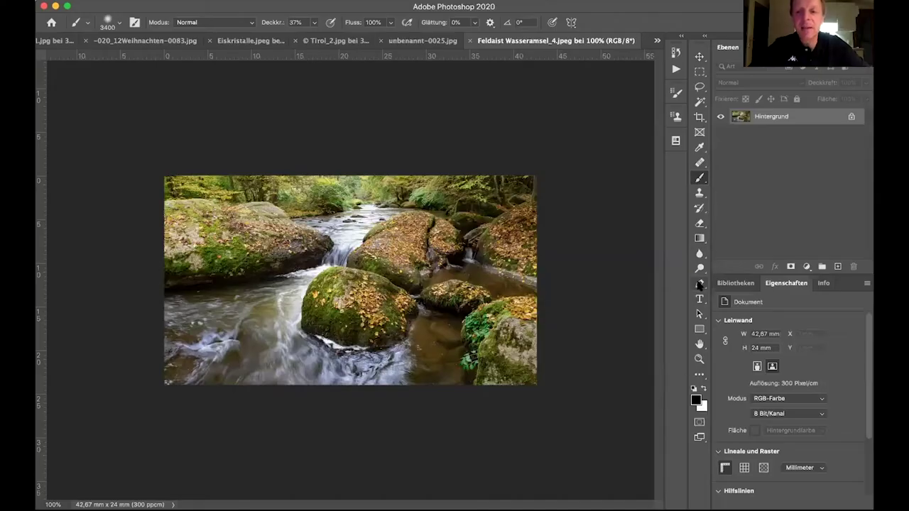
# - Straighten the photo "Feldaist Wasseramsel_4.jpeg" by about 1.2° with the Crop tool and apply the crop
pyautogui.doubleClick(699, 343)
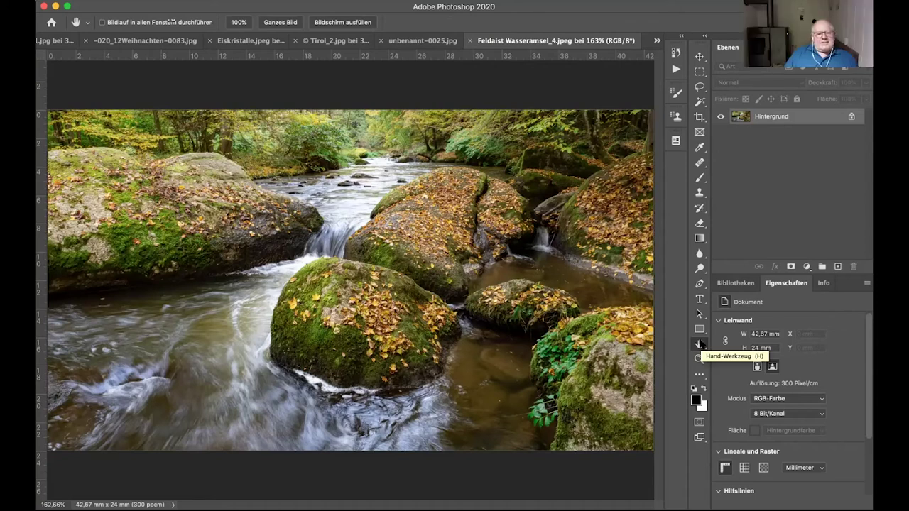
pyautogui.click(700, 343)
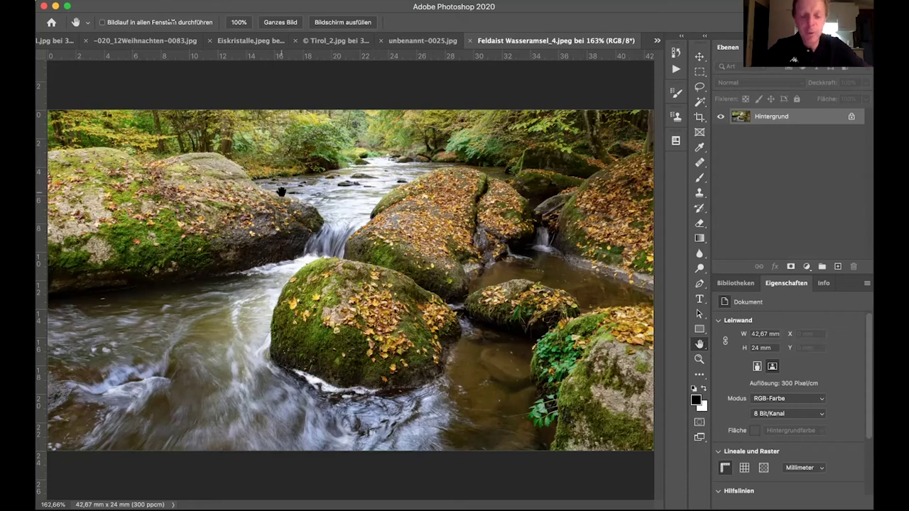
pyautogui.press('super+1')
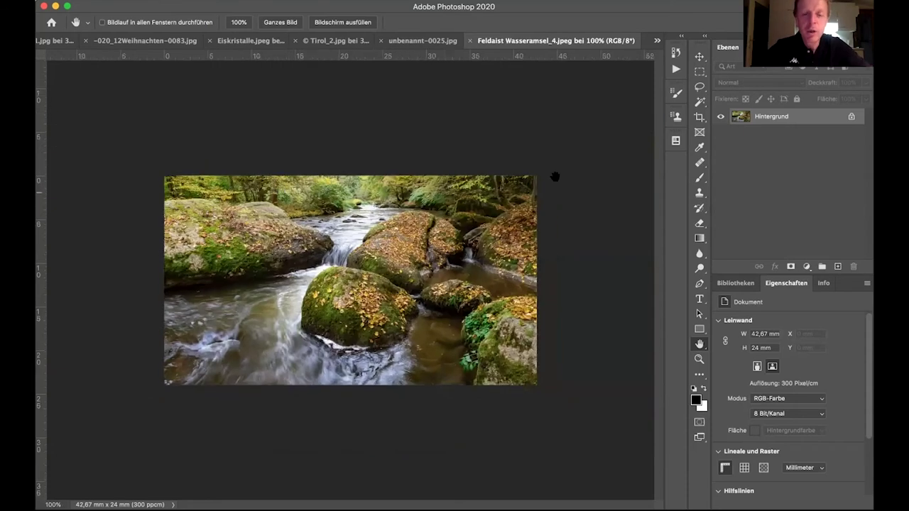
pyautogui.click(700, 117)
pyautogui.moveTo(558, 168); pyautogui.dragTo(557, 168)
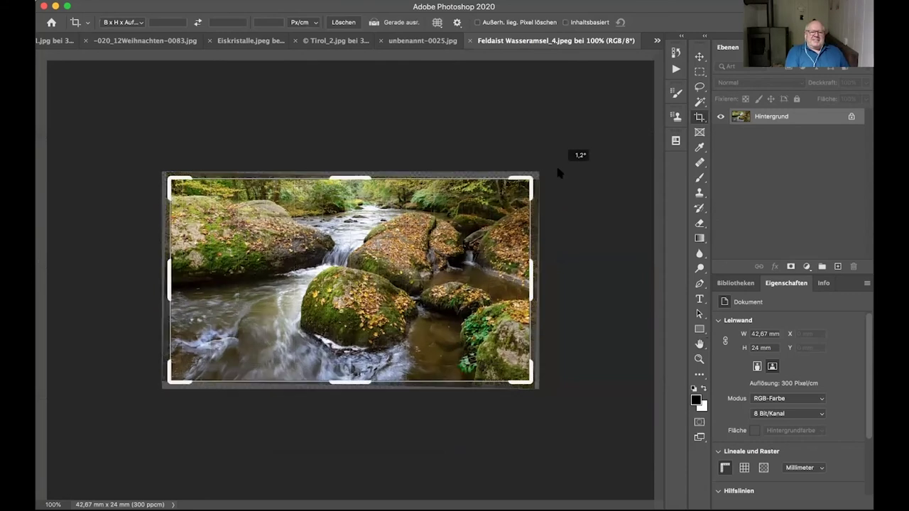
pyautogui.press('Return')
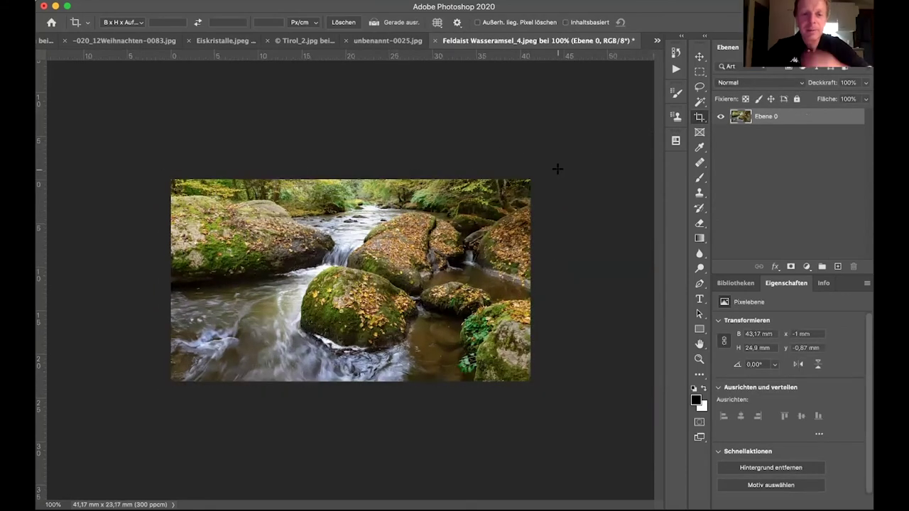
# - Rotate the river photo slightly further in the same direction with the Crop tool and apply it
pyautogui.click(699, 117)
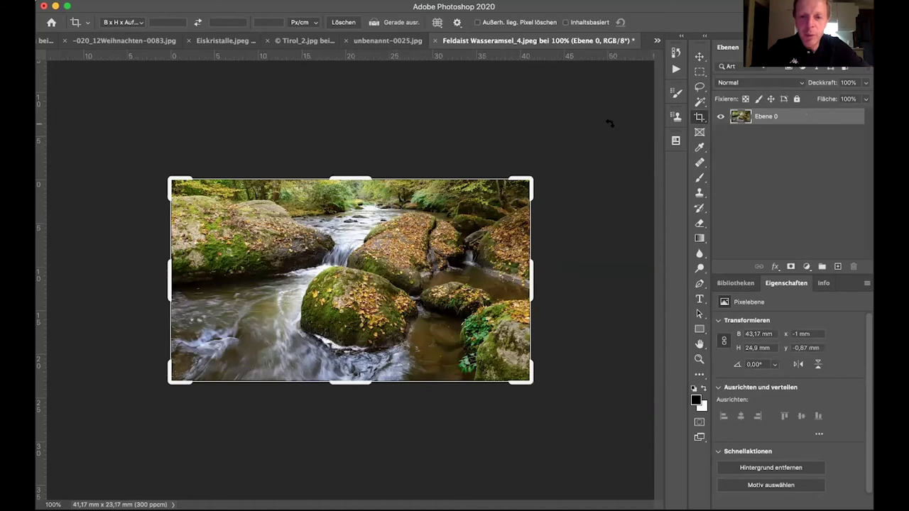
pyautogui.moveTo(556, 164)
pyautogui.mouseDown()
pyautogui.moveTo(577, 148)
pyautogui.moveTo(558, 168)
pyautogui.mouseUp()
pyautogui.press('Return')
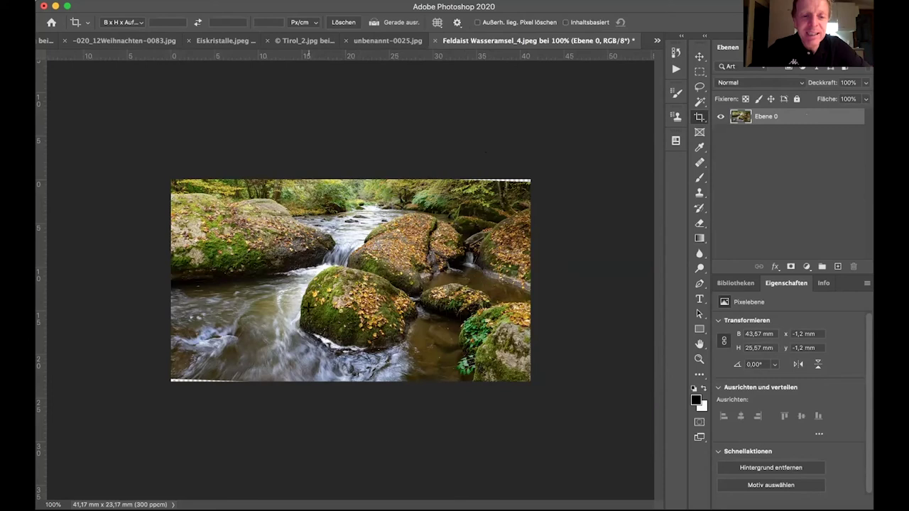
# - Select the empty wedge at the photo's lower-left edge, about 11.5 x 0.6 mm, fill it using Inhaltsbasiert, and deselect
pyautogui.scroll(4, 313, 317)
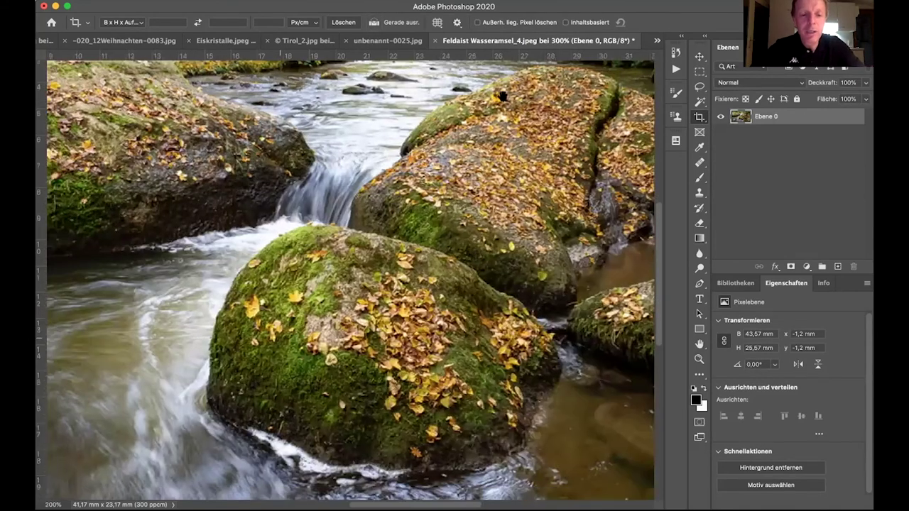
pyautogui.moveTo(177, 454); pyautogui.dragTo(267, 264)
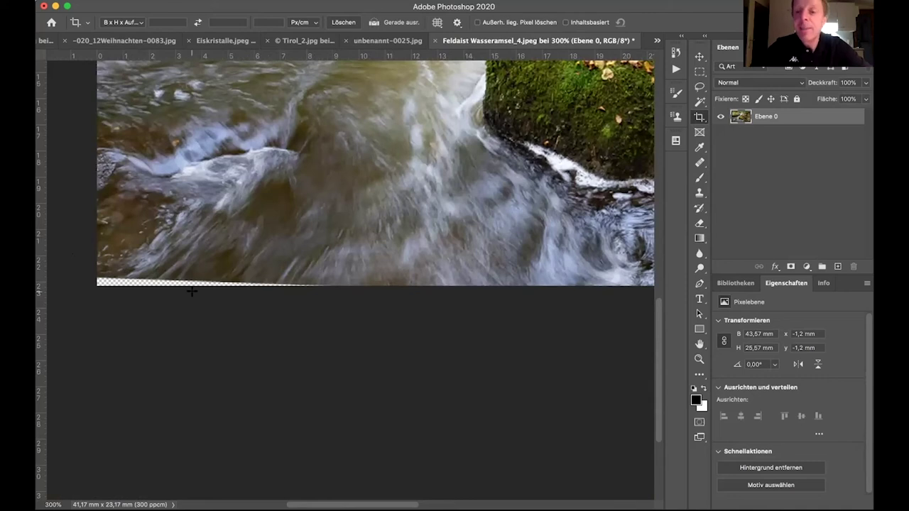
pyautogui.click(699, 72)
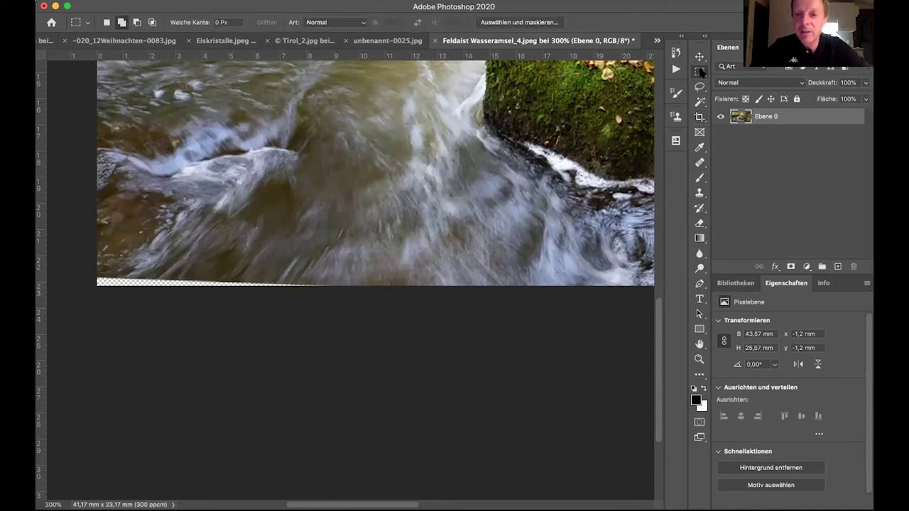
pyautogui.moveTo(84, 269); pyautogui.dragTo(399, 308)
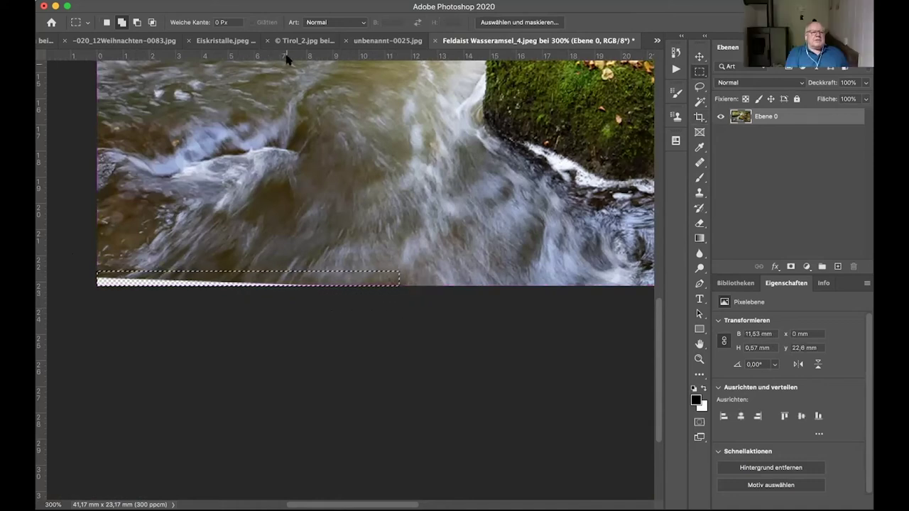
pyautogui.click(162, 0)
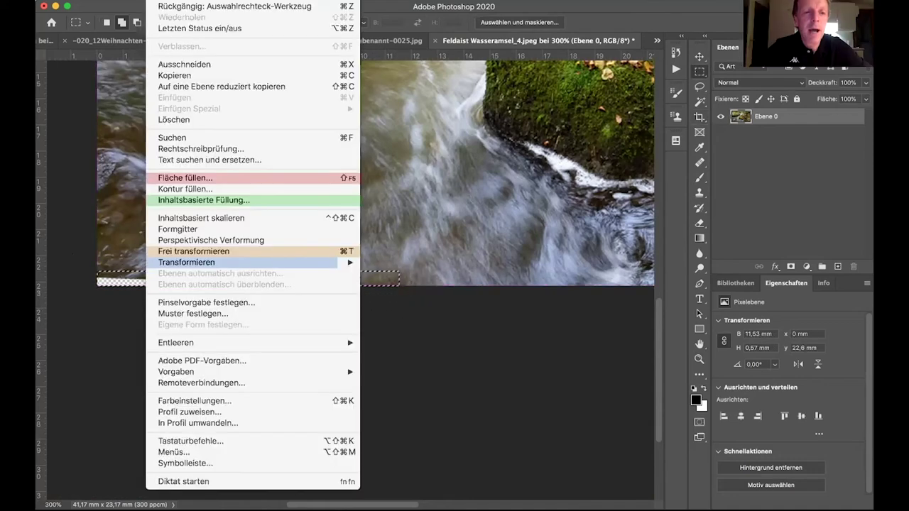
pyautogui.click(189, 179)
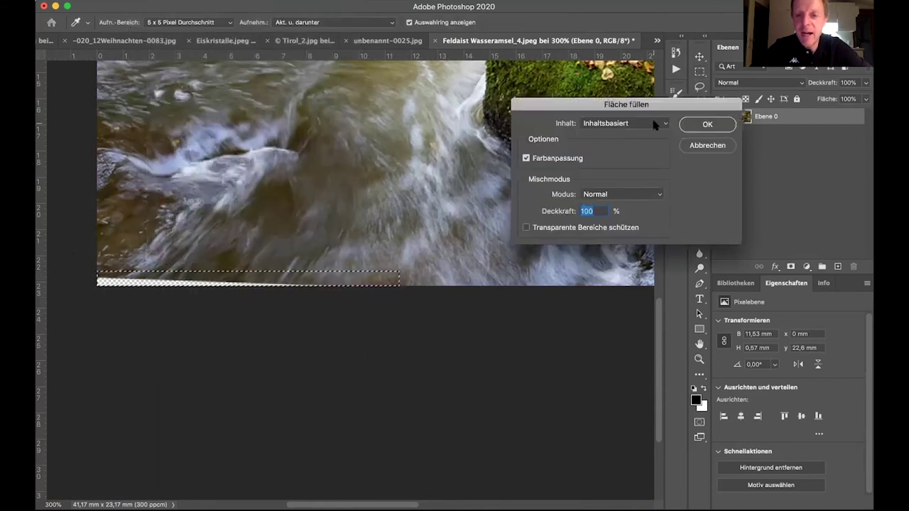
pyautogui.click(708, 125)
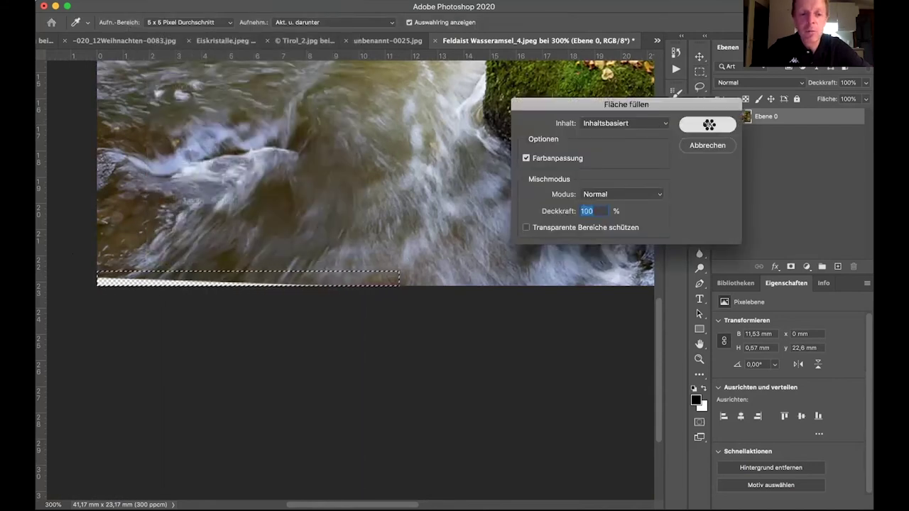
pyautogui.press('super+d')
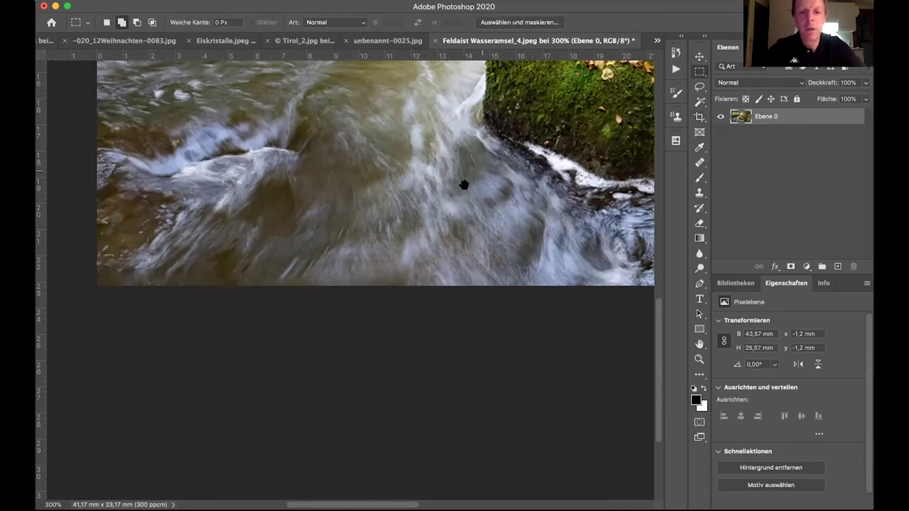
# - Select the empty wedge at the photo's upper-right edge, about 10.6 x 0.5 mm, fill it using Inhaltsbasiert, and deselect
pyautogui.scroll(10, 464, 184)
pyautogui.hscroll(8, 464, 185)
pyautogui.scroll(5, 379, 346)
pyautogui.hscroll(5, 380, 347)
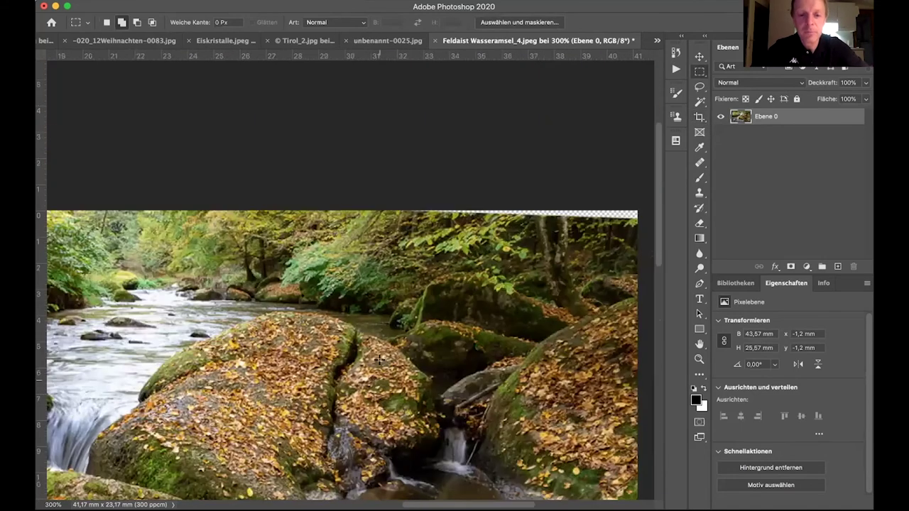
pyautogui.moveTo(358, 197); pyautogui.dragTo(656, 223)
pyautogui.click(171, 1)
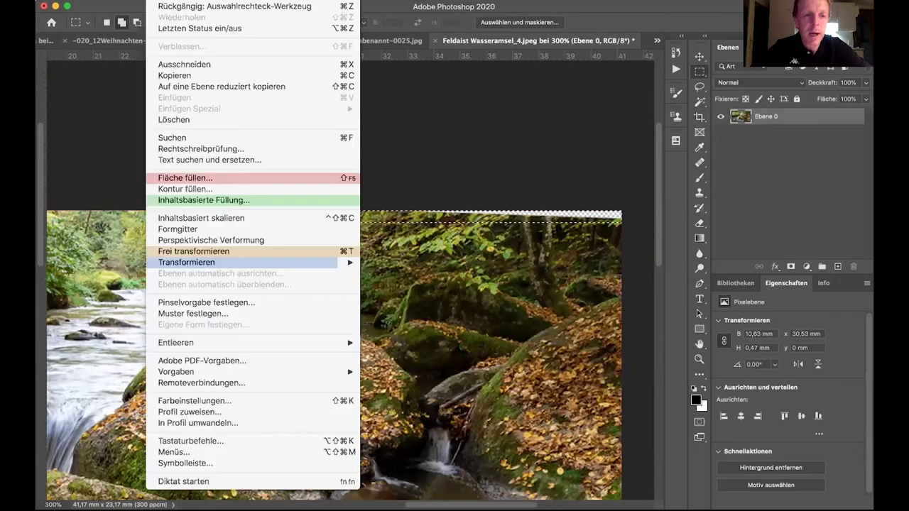
pyautogui.click(190, 177)
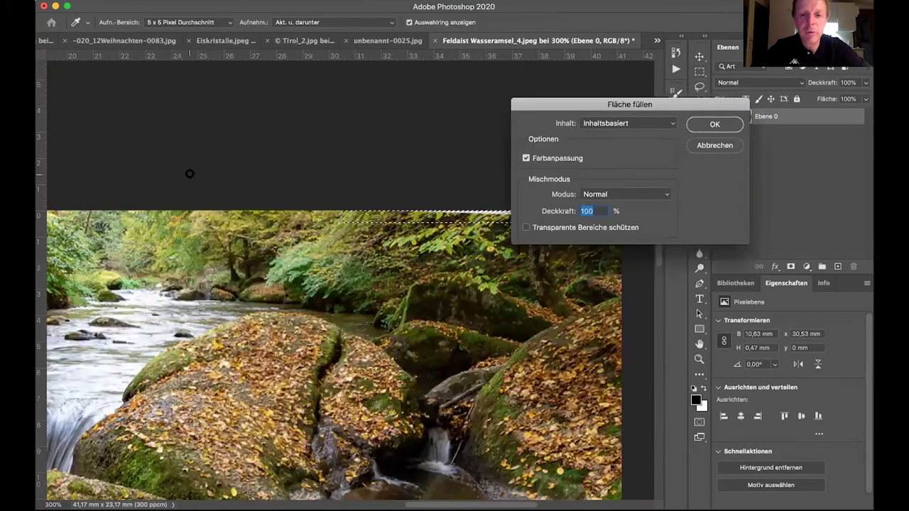
pyautogui.click(670, 123)
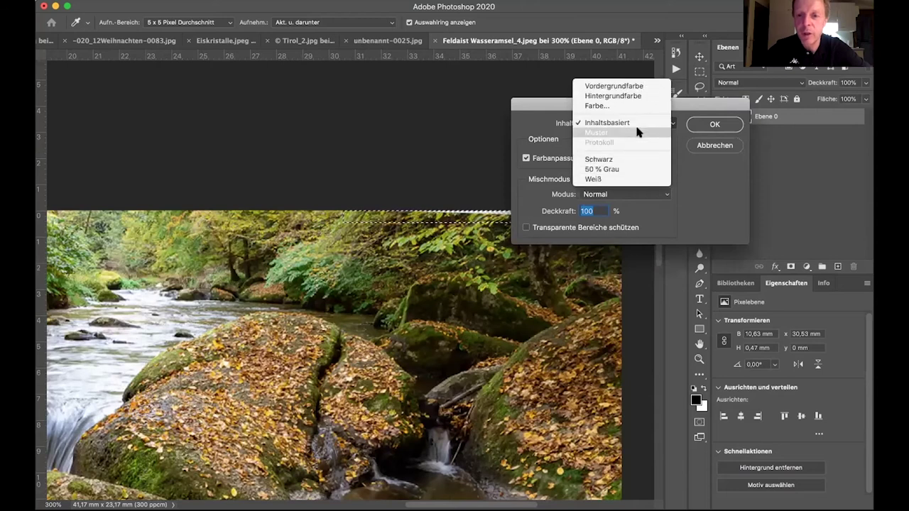
pyautogui.click(634, 123)
pyautogui.click(697, 124)
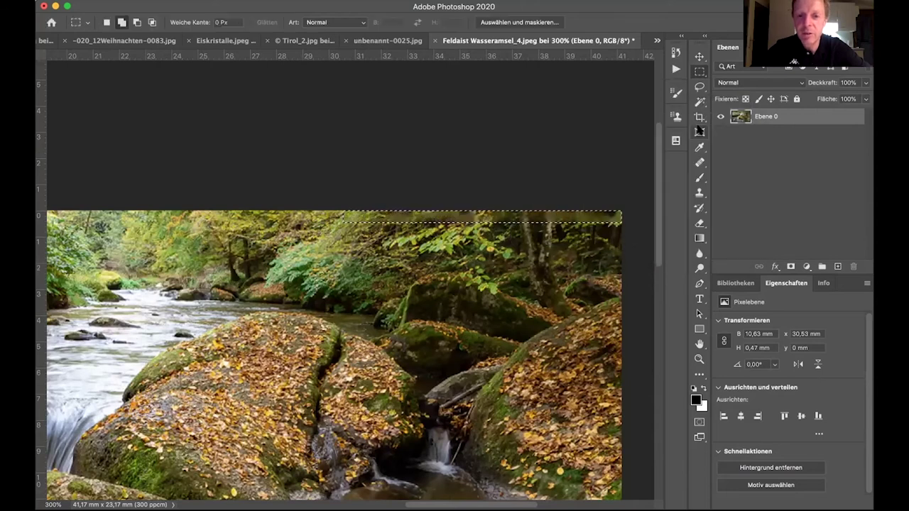
pyautogui.press('super+minus')
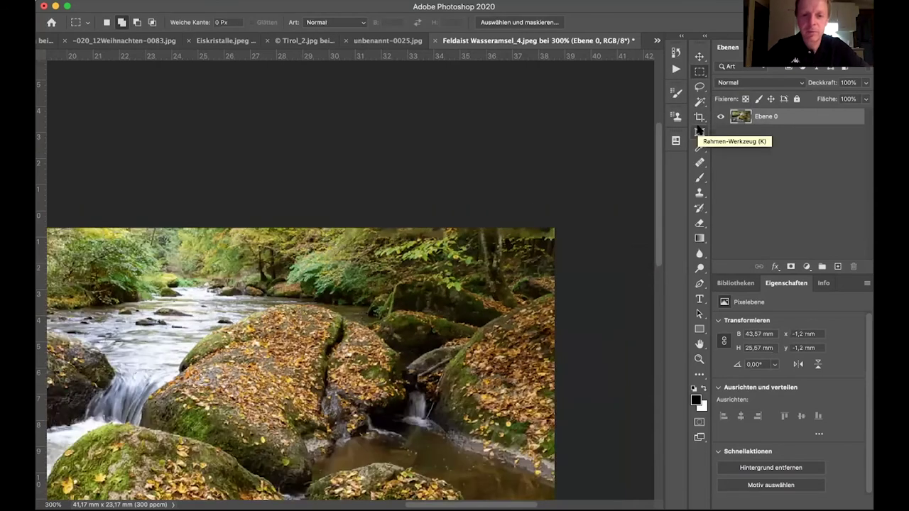
pyautogui.press('super+minus')
pyautogui.press('super+minus')
pyautogui.press('super+minus')
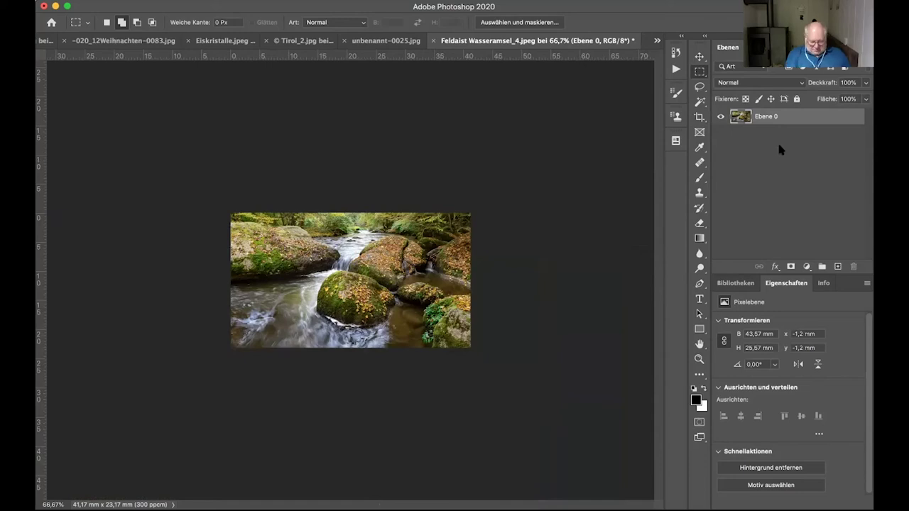
# - Duplicate "Ebene 0" and warm the original lower layer with the Camera Raw filter, setting Farbtemperatur to +35
pyautogui.press('super+j')
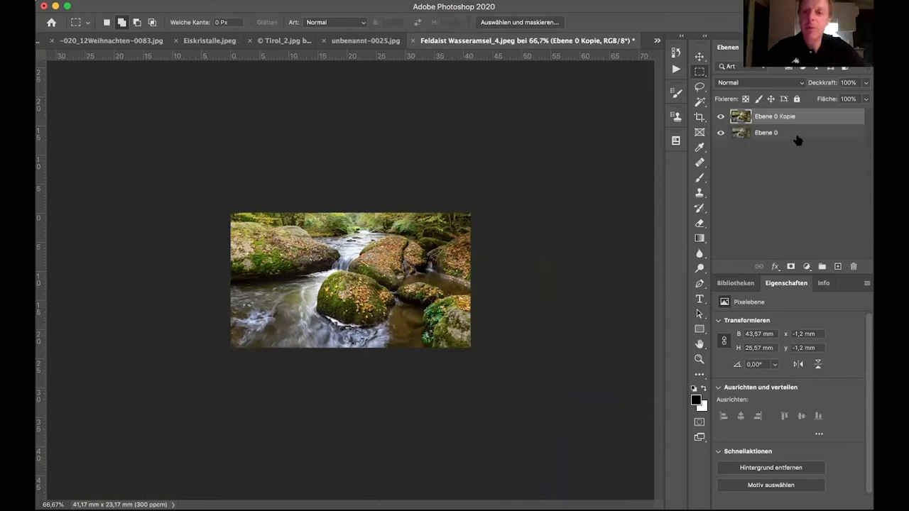
pyautogui.click(739, 136)
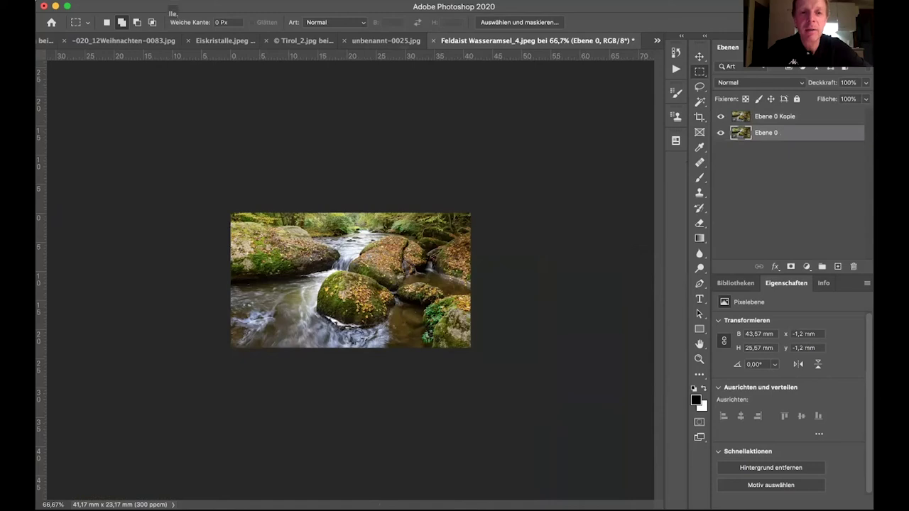
pyautogui.click(349, 5)
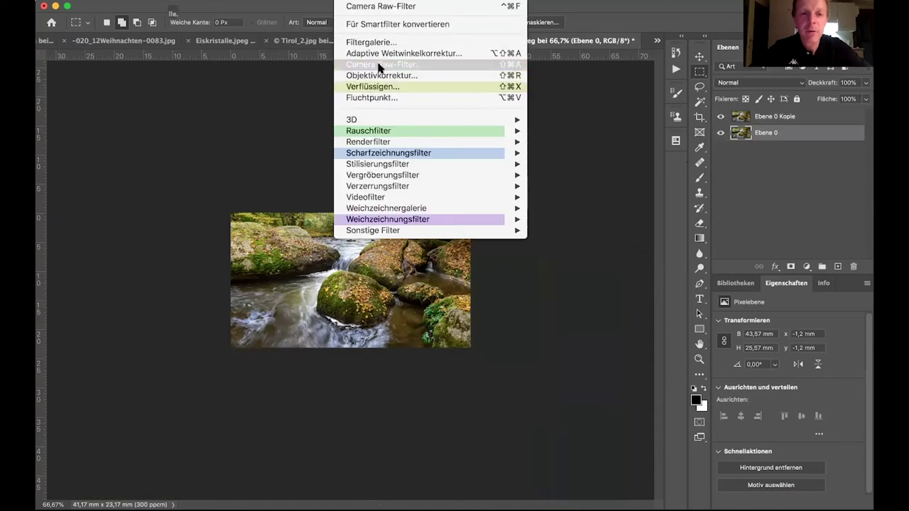
pyautogui.press('Escape')
pyautogui.press('super+shift+a')
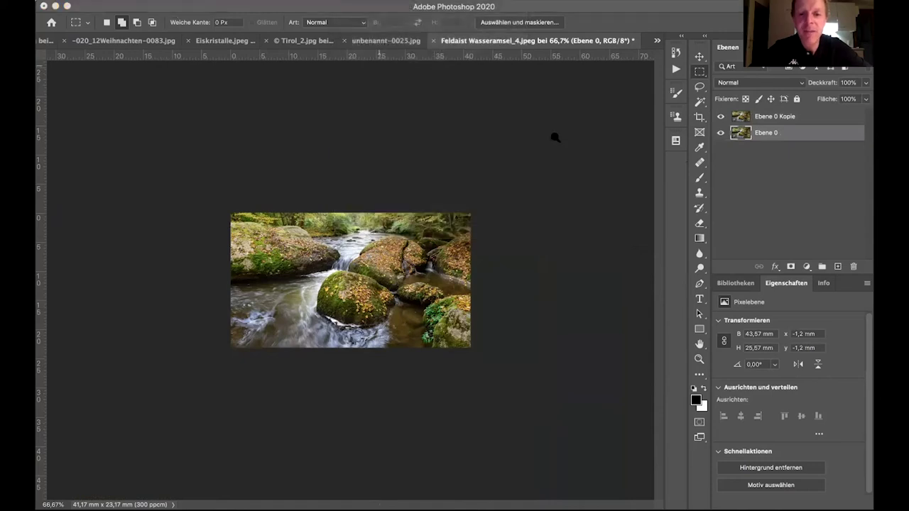
pyautogui.moveTo(766, 219); pyautogui.dragTo(792, 219)
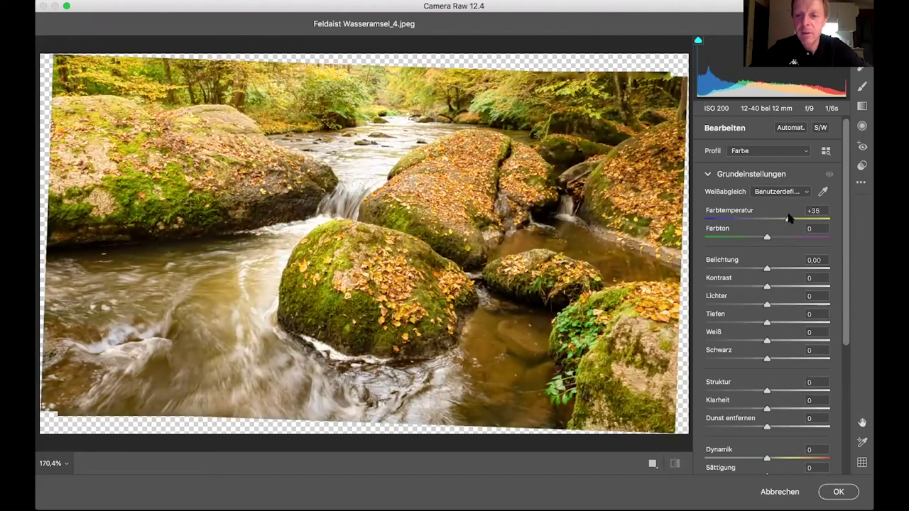
pyautogui.click(835, 491)
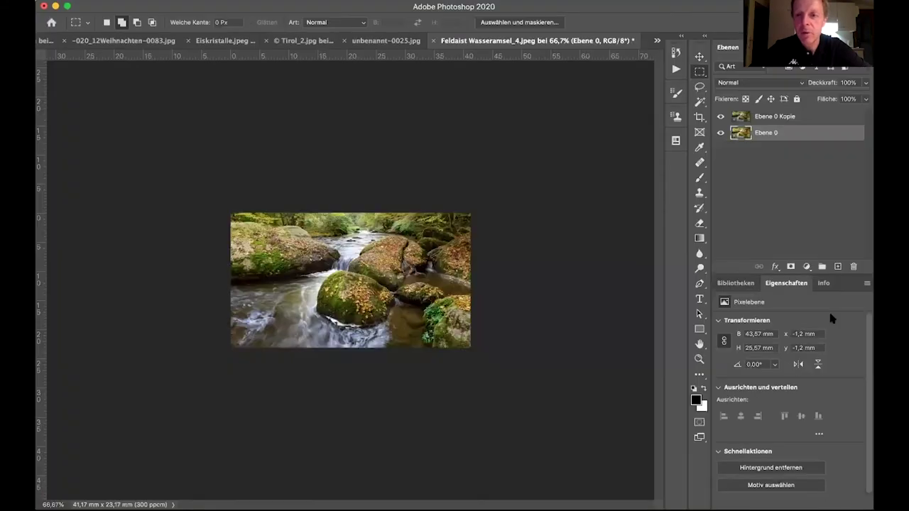
# - Add a white layer mask to "Ebene 0 Kopie"
pyautogui.click(788, 115)
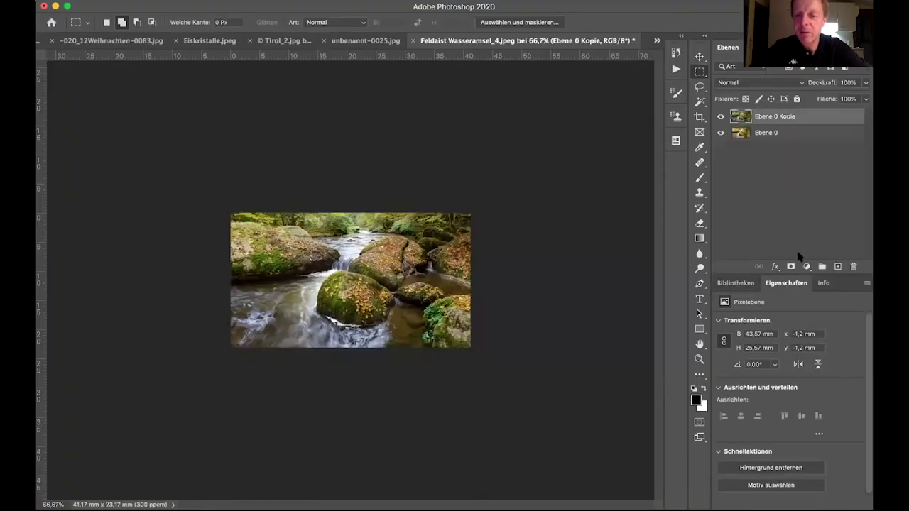
pyautogui.click(790, 266)
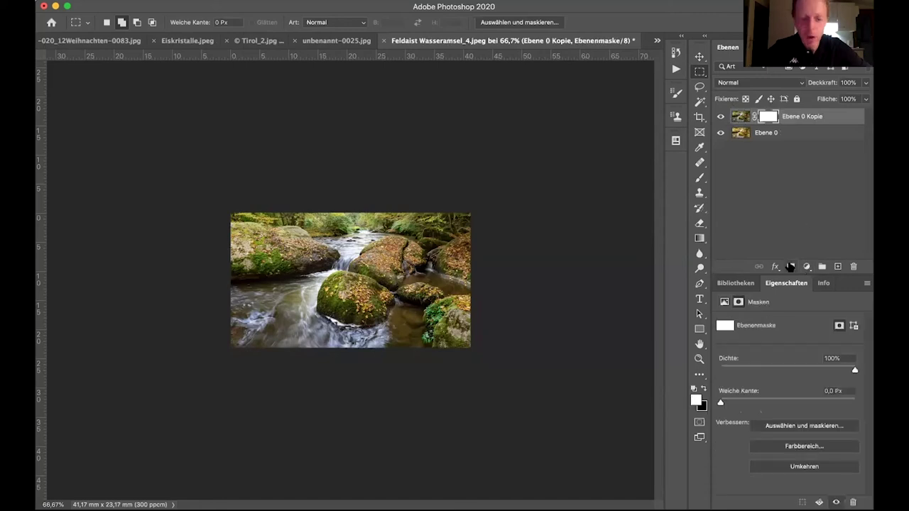
# - Paint black with a soft brush of about 200 px at 37% opacity over the leaf-covered boulders on the "Ebene 0 Kopie" mask
pyautogui.press('super+0')
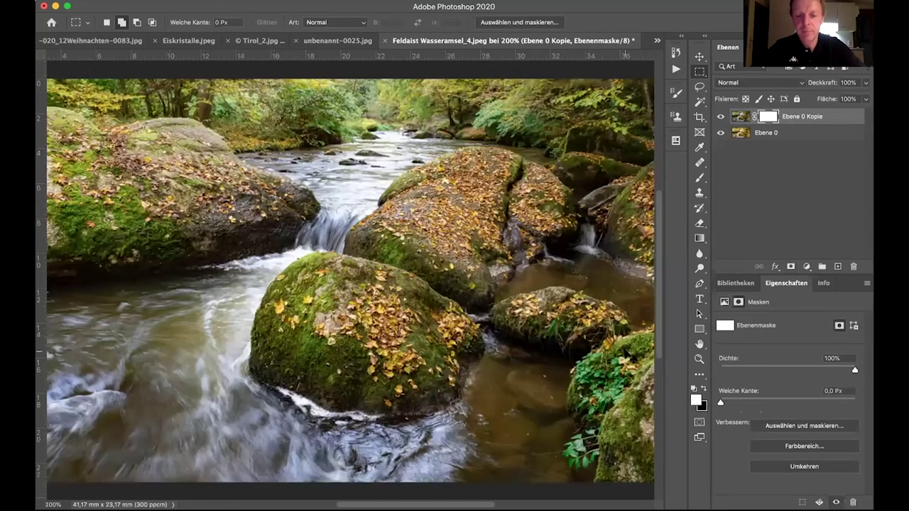
pyautogui.press('super+minus')
pyautogui.press('super+1')
pyautogui.click(699, 177)
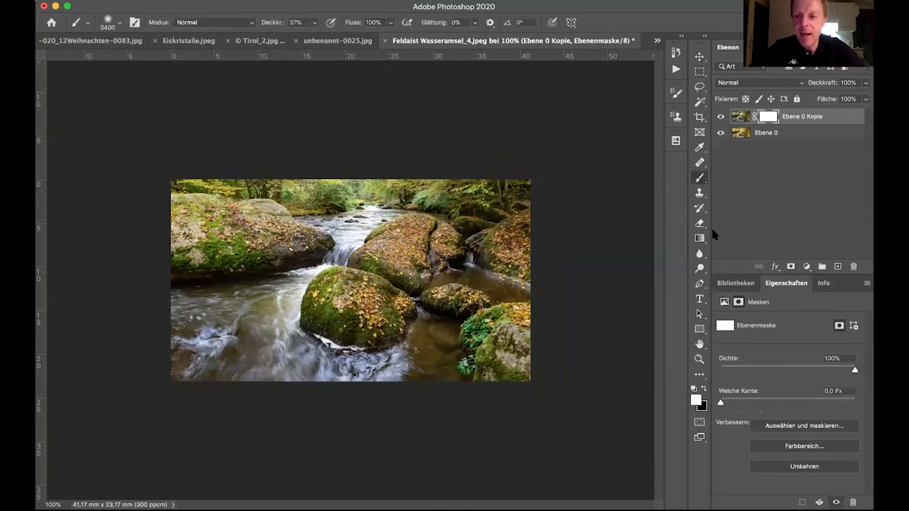
pyautogui.click(703, 388)
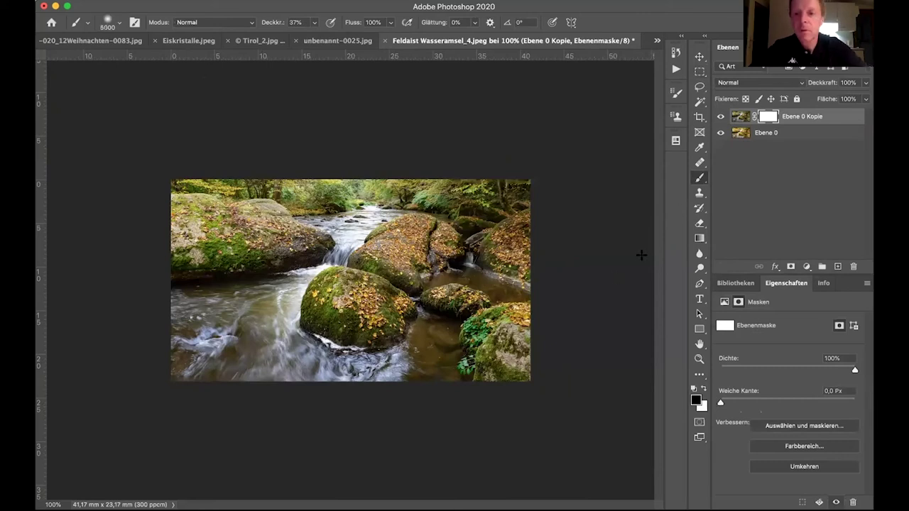
pyautogui.rightClick(333, 291)
pyautogui.moveTo(465, 226); pyautogui.dragTo(414, 226)
pyautogui.press('Return')
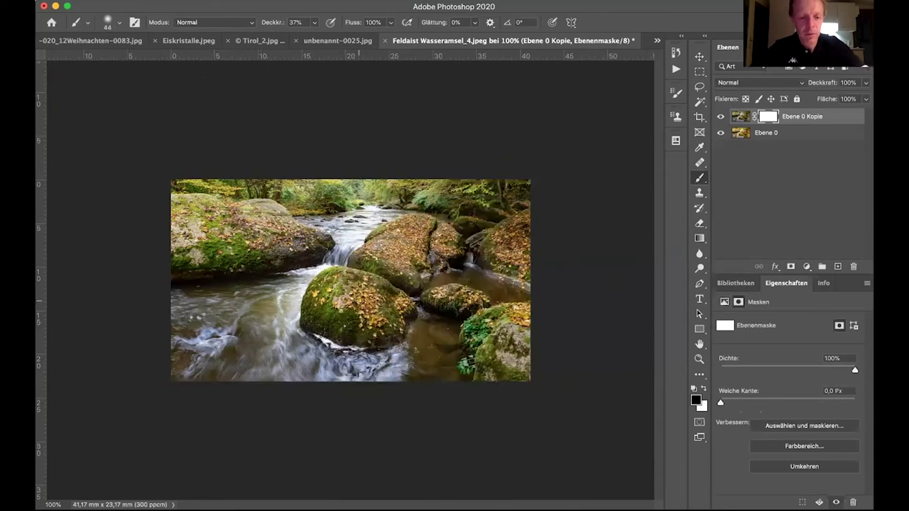
pyautogui.press(']')
pyautogui.press(']')
pyautogui.press(']')
pyautogui.press(']')
pyautogui.press(']')
pyautogui.press(']')
pyautogui.press(']')
pyautogui.press(']')
pyautogui.press(']')
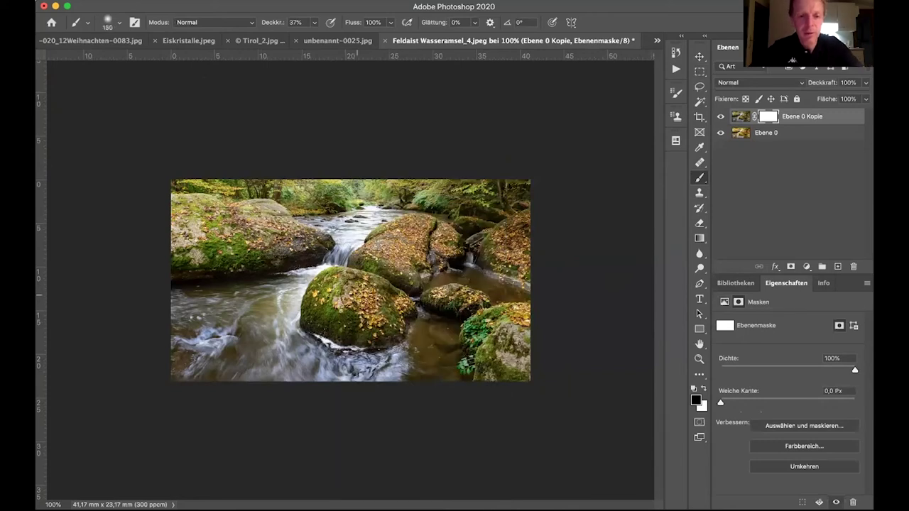
pyautogui.moveTo(349, 294)
pyautogui.mouseDown()
pyautogui.moveTo(366, 301)
pyautogui.moveTo(358, 299)
pyautogui.moveTo(415, 231)
pyautogui.moveTo(187, 212)
pyautogui.moveTo(507, 298)
pyautogui.moveTo(521, 341)
pyautogui.moveTo(505, 259)
pyautogui.moveTo(515, 241)
pyautogui.moveTo(522, 246)
pyautogui.moveTo(219, 233)
pyautogui.moveTo(376, 304)
pyautogui.moveTo(405, 245)
pyautogui.mouseUp()
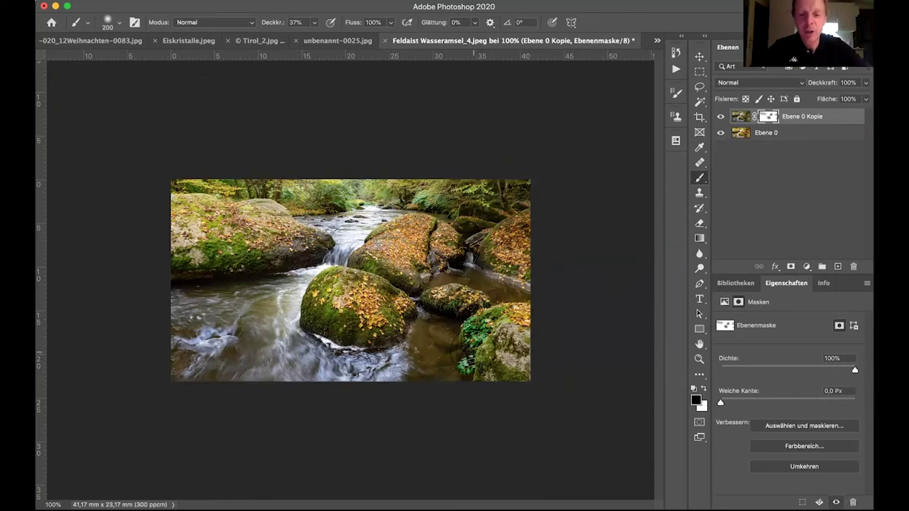
# - Add a Farbton/Sättigung adjustment layer with Sättigung -39 and invert its mask to black
pyautogui.press('super+plus')
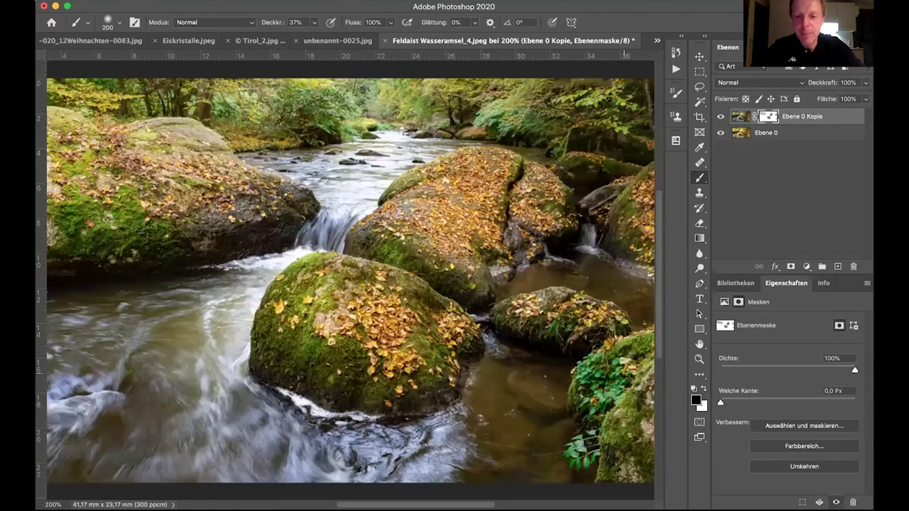
pyautogui.click(806, 266)
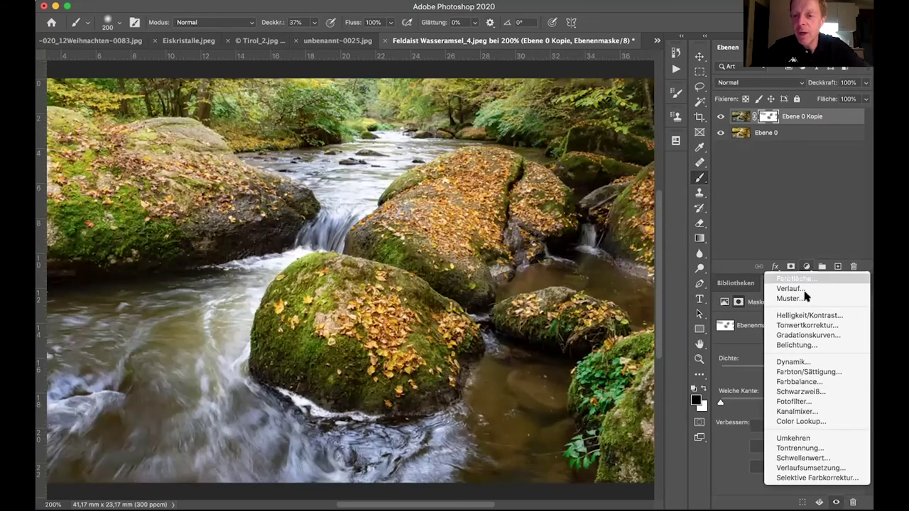
pyautogui.click(813, 372)
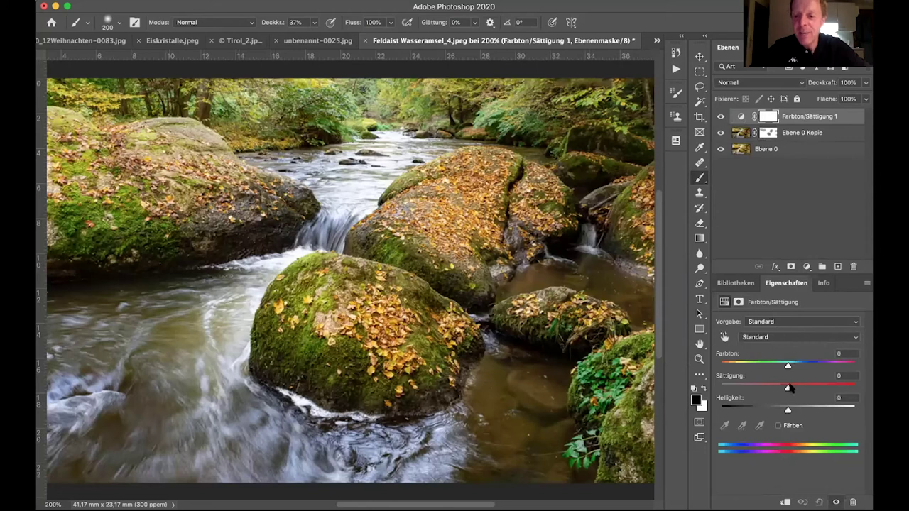
pyautogui.moveTo(787, 387); pyautogui.dragTo(765, 387)
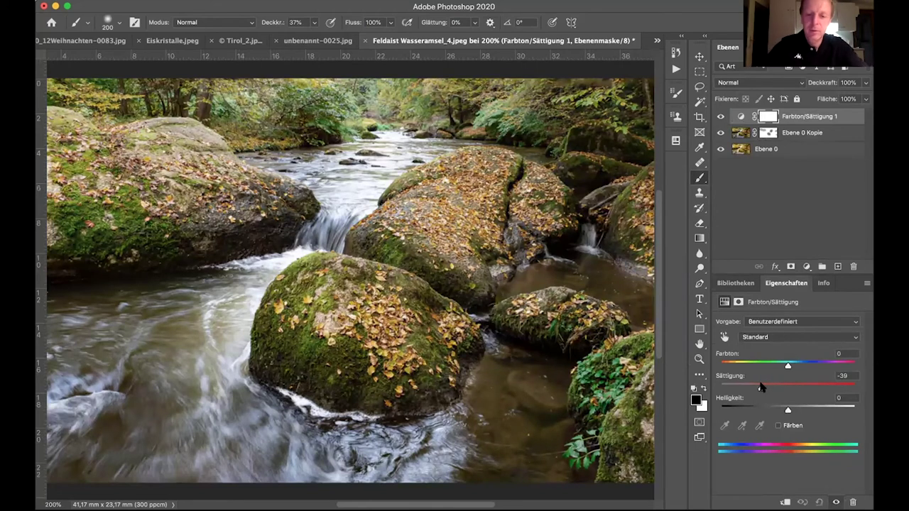
pyautogui.press('super+i')
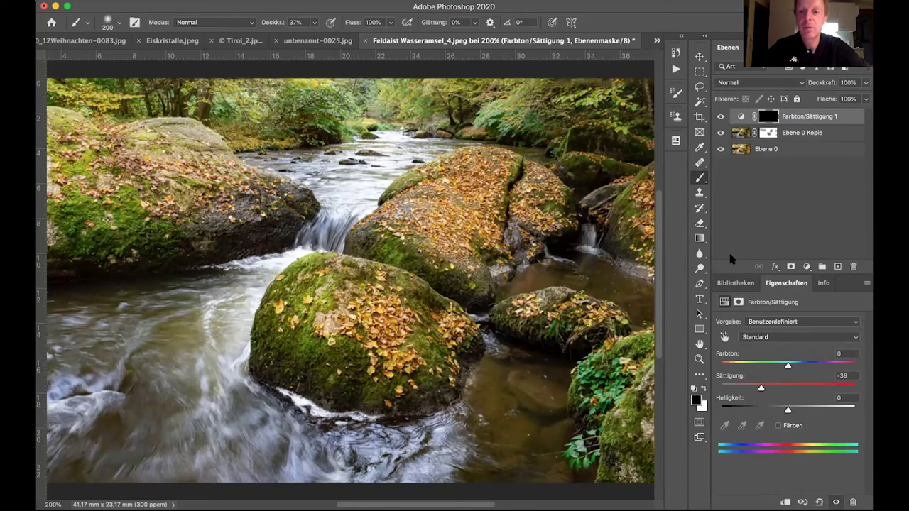
# - Paint white at 58% opacity with a 90 px brush on the Farbton/Sättigung mask over the green plant beside the lower-right rock
pyautogui.press('super+minus')
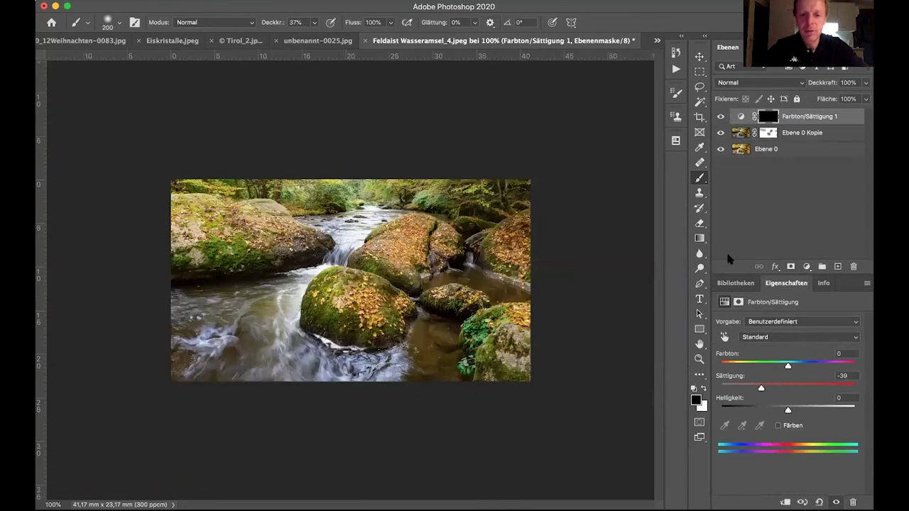
pyautogui.click(703, 389)
pyautogui.moveTo(269, 26); pyautogui.dragTo(285, 26)
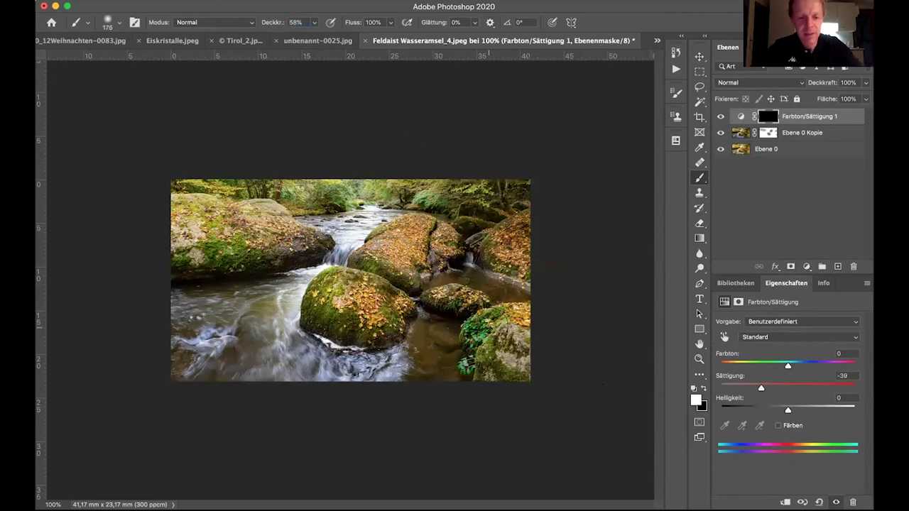
pyautogui.press('[')
pyautogui.press('[')
pyautogui.press('[')
pyautogui.press('[')
pyautogui.press('[')
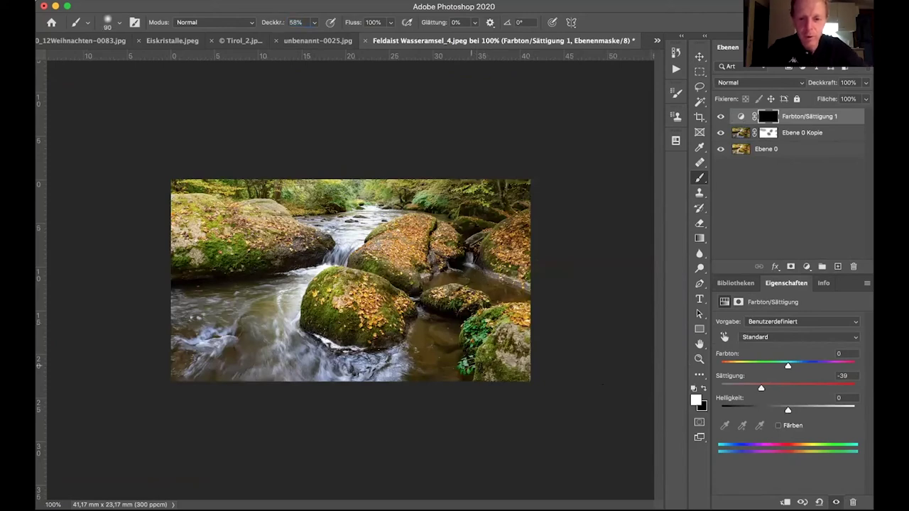
pyautogui.moveTo(477, 318)
pyautogui.mouseDown()
pyautogui.moveTo(490, 318)
pyautogui.moveTo(478, 347)
pyautogui.moveTo(475, 310)
pyautogui.mouseUp()
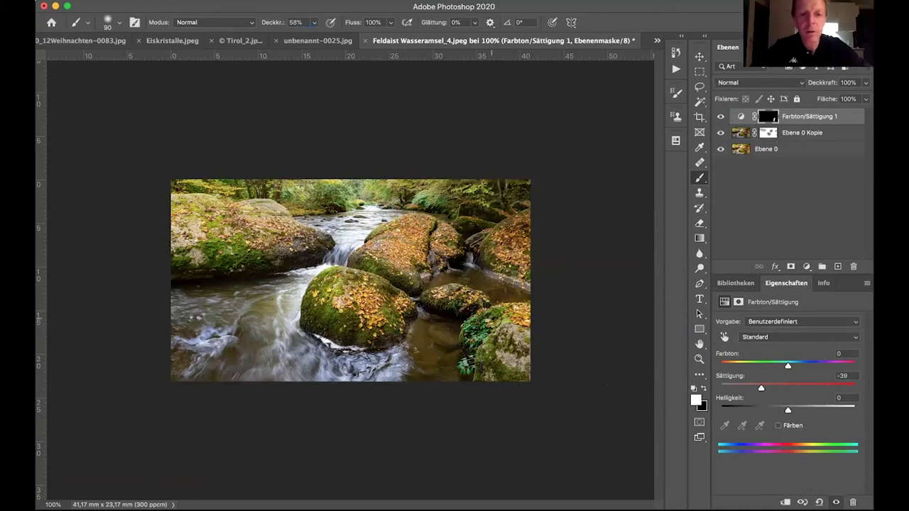
# - Paint white with a 150 px brush along the foliage at the photo's upper edge on the same mask, and compare with the adjustment hidden
pyautogui.press(']')
pyautogui.press(']')
pyautogui.press(']')
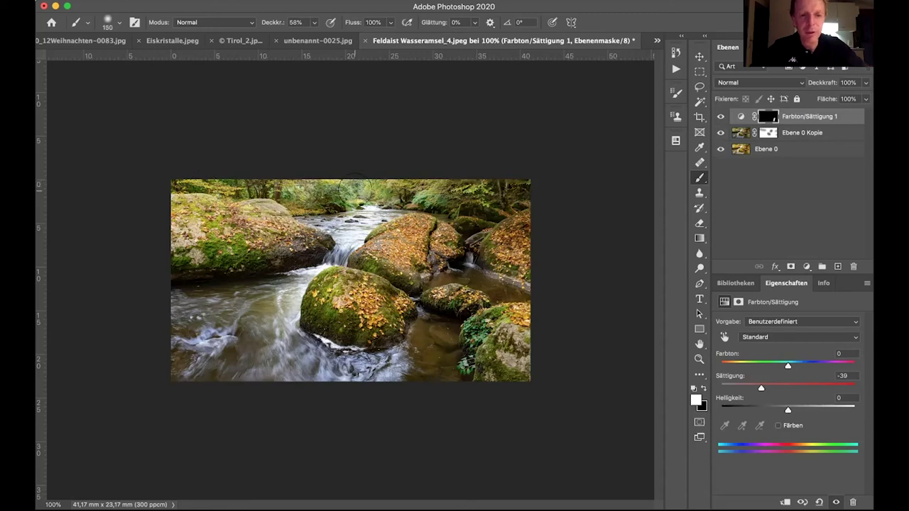
pyautogui.moveTo(511, 183)
pyautogui.mouseDown()
pyautogui.moveTo(309, 178)
pyautogui.moveTo(181, 186)
pyautogui.mouseUp()
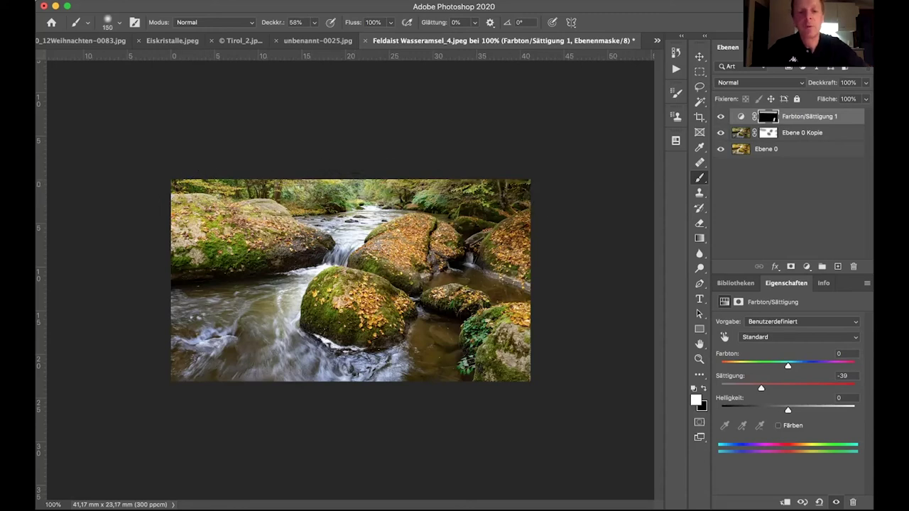
pyautogui.click(721, 116)
pyautogui.click(721, 116)
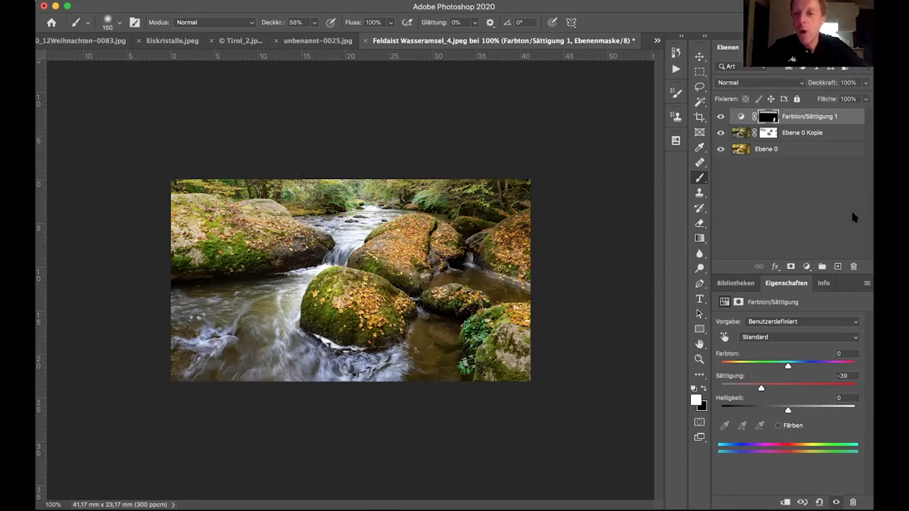
# - Add a Farbbalance adjustment layer with Mitteltöne at Cyan/Rot -30 and Gelb/Blau +28, and invert its mask to black
pyautogui.click(805, 267)
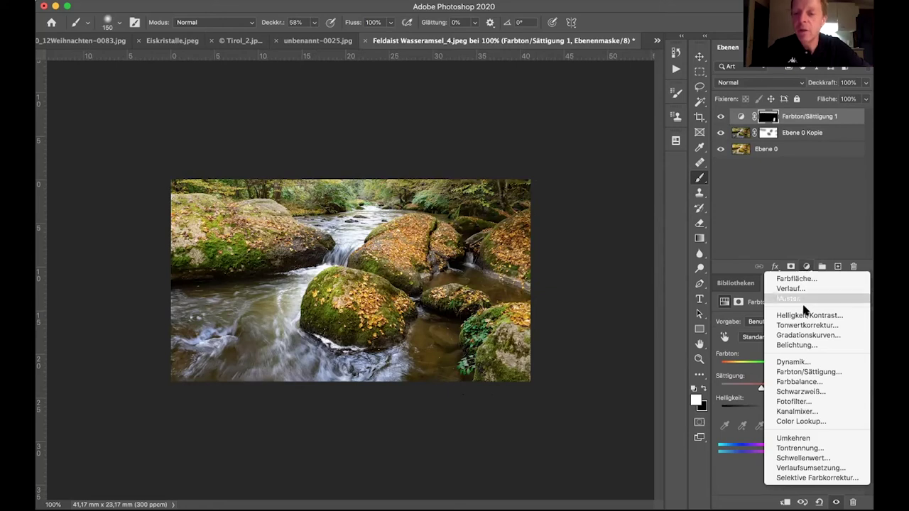
pyautogui.click(831, 384)
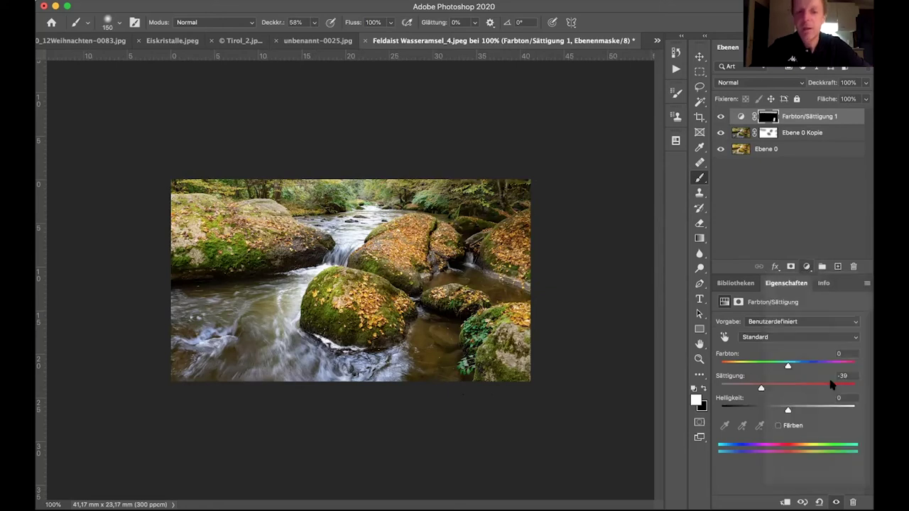
pyautogui.moveTo(773, 389); pyautogui.dragTo(786, 387)
pyautogui.moveTo(772, 348); pyautogui.dragTo(757, 348)
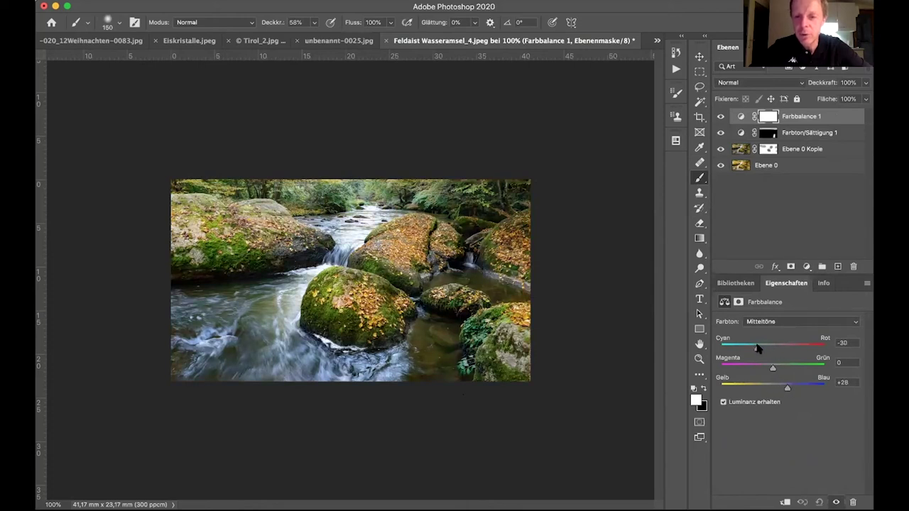
pyautogui.press('super+i')
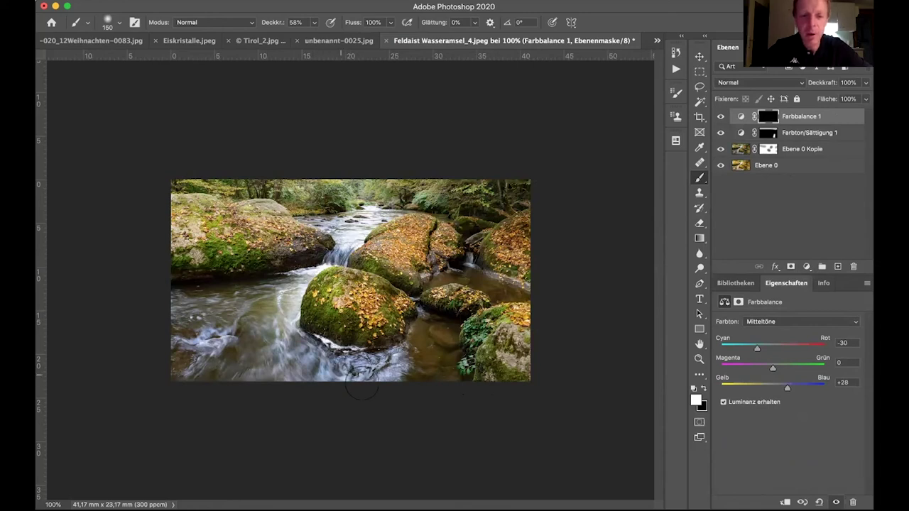
# - Paint white over the river water on the Farbbalance mask with the 150 px brush, compare with the layer hidden, and adjust its opacity
pyautogui.moveTo(284, 387)
pyautogui.mouseDown()
pyautogui.moveTo(242, 354)
pyautogui.moveTo(256, 318)
pyautogui.moveTo(289, 294)
pyautogui.mouseUp()
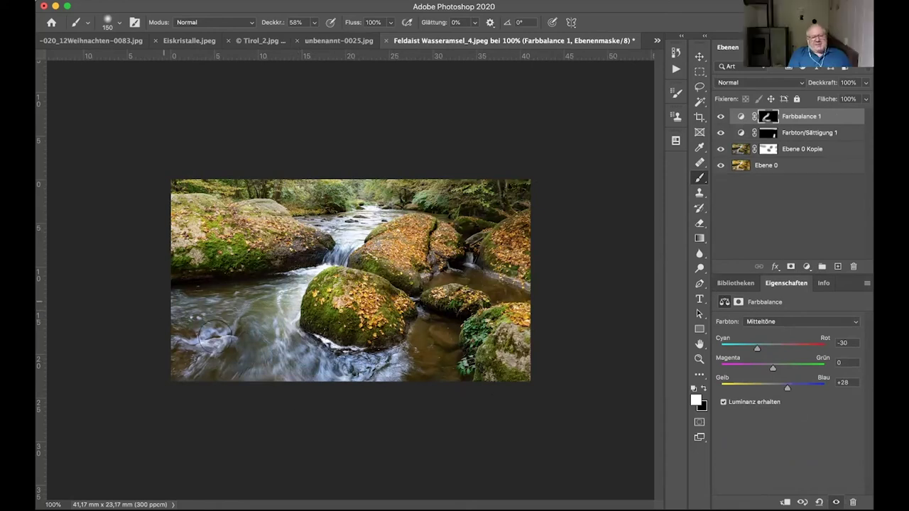
pyautogui.click(720, 117)
pyautogui.click(720, 116)
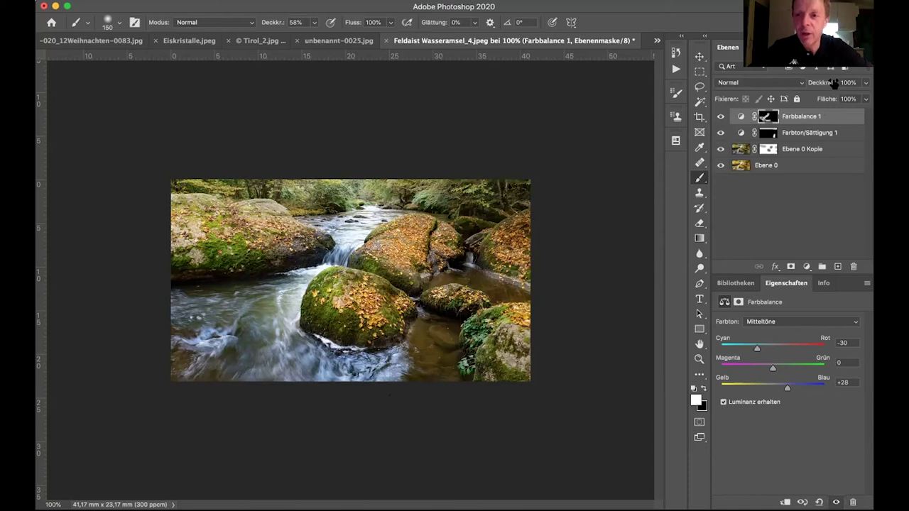
pyautogui.moveTo(832, 83); pyautogui.dragTo(530, 71)
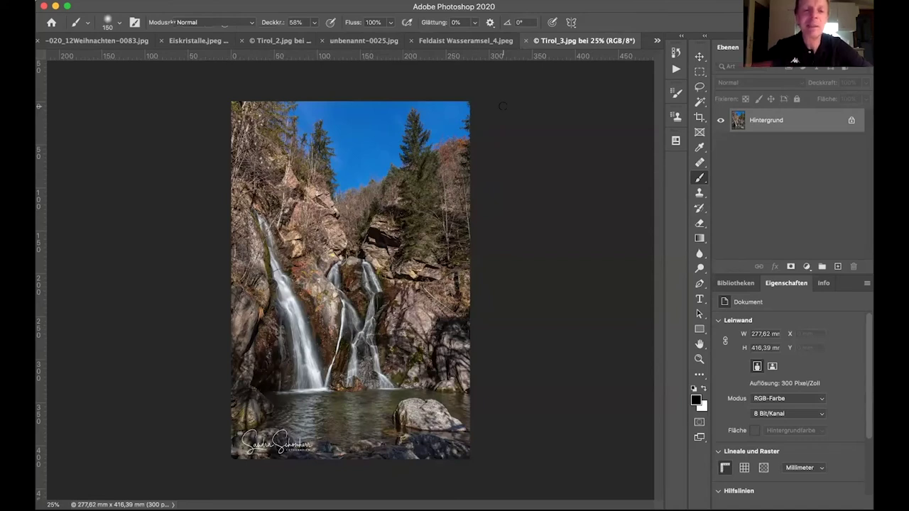
# - Crop the waterfall photo Tirol_3.jpg from the upper edge and both sides to about 240.71 x 334.26 mm, removing most of the sky
pyautogui.click(698, 120)
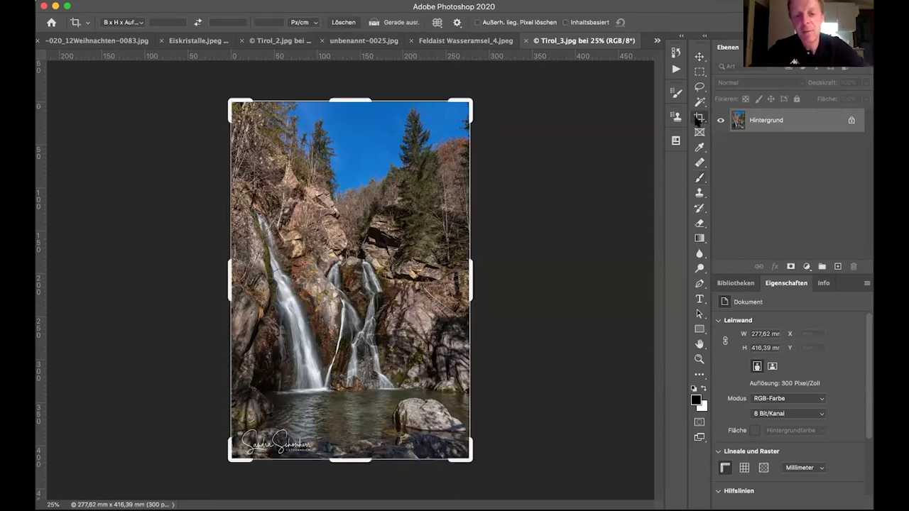
pyautogui.click(348, 100)
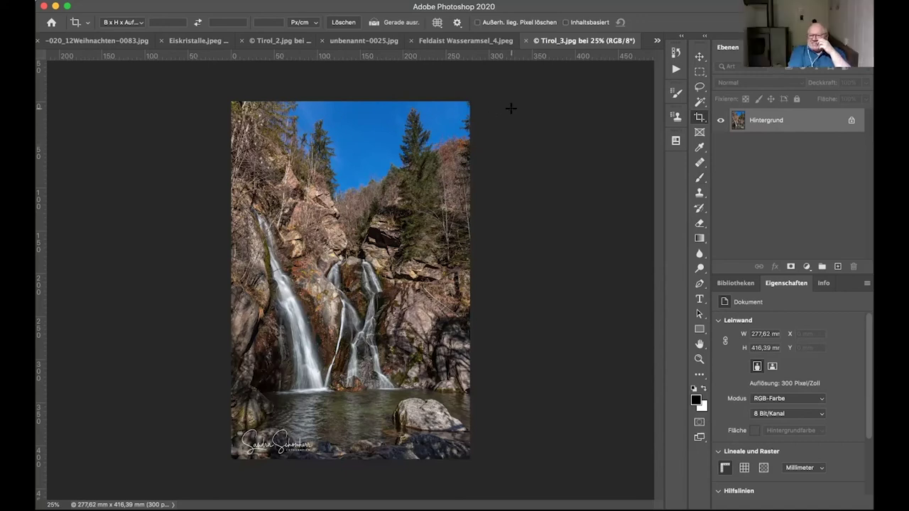
pyautogui.click(700, 118)
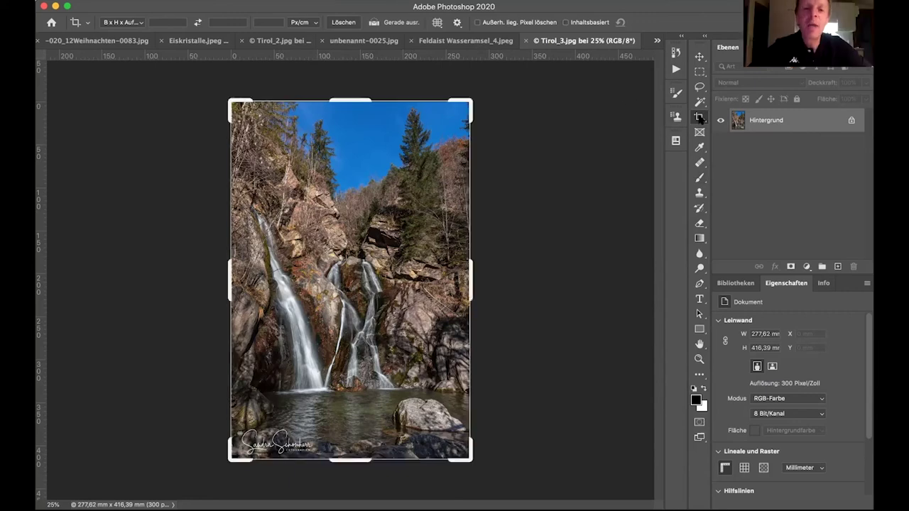
pyautogui.moveTo(349, 100); pyautogui.dragTo(347, 134)
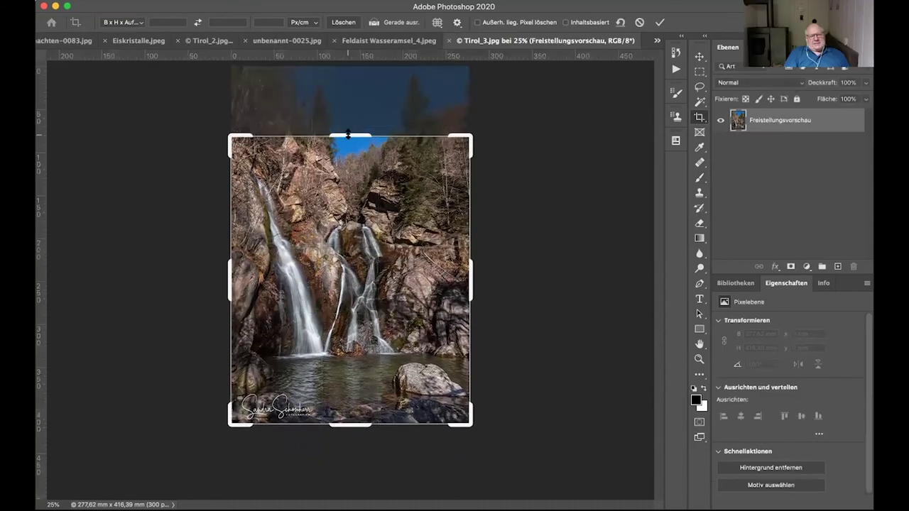
pyautogui.moveTo(471, 278); pyautogui.dragTo(455, 279)
pyautogui.press('Return')
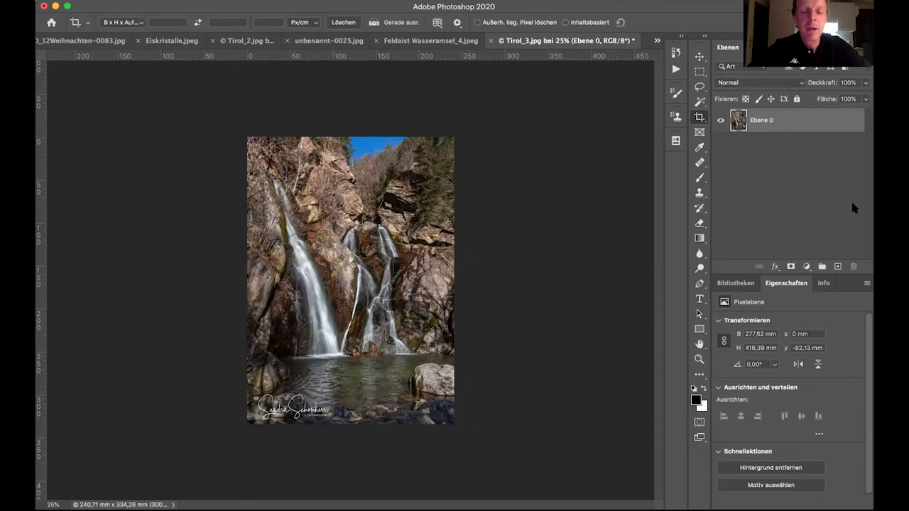
# - Duplicate "Ebene 0" of the waterfall photo and select the original lower layer
pyautogui.rightClick(813, 124)
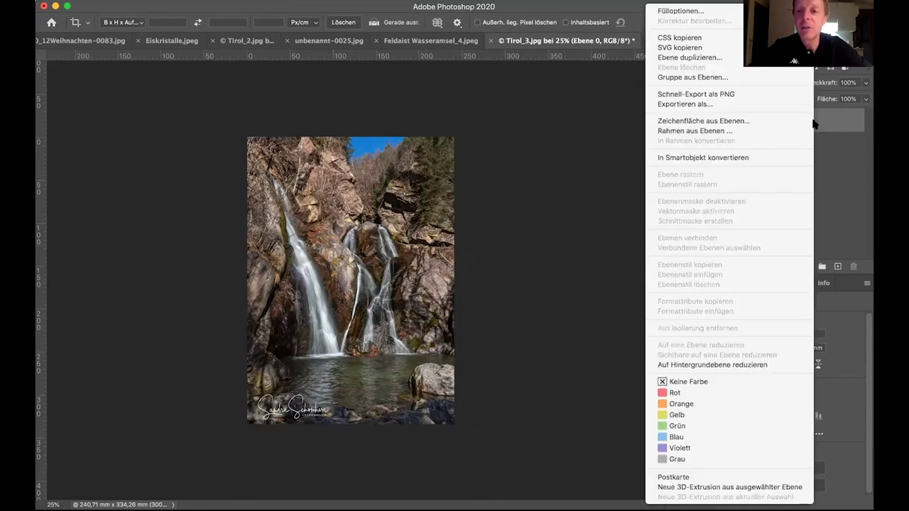
pyautogui.click(778, 101)
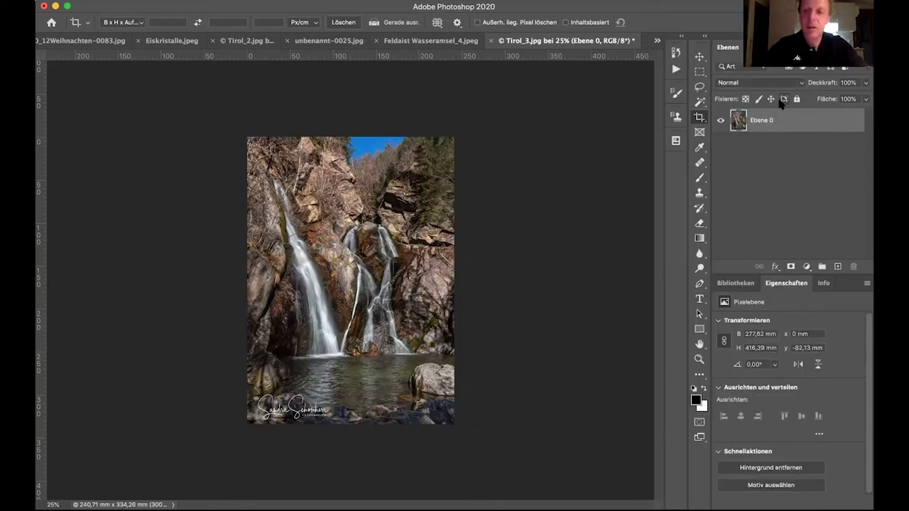
pyautogui.press('super+j')
pyautogui.click(781, 144)
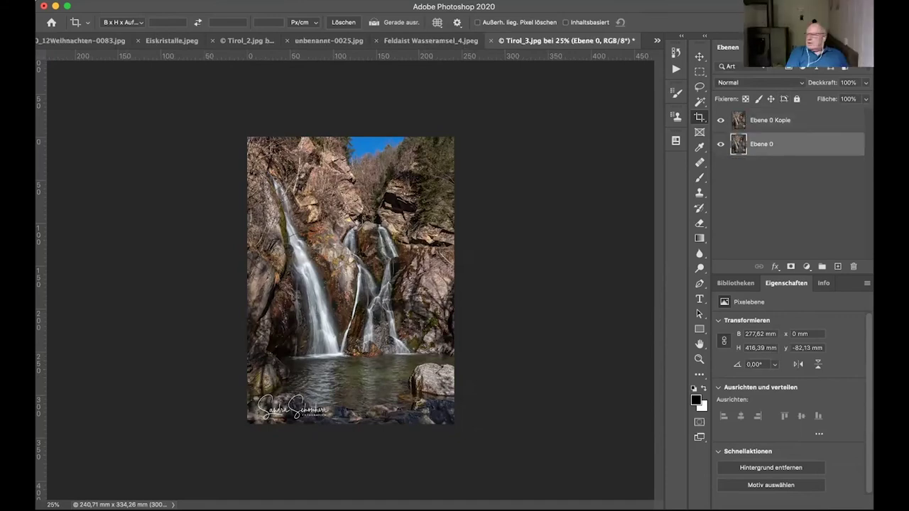
# - Apply the Camera Raw filter to the lower layer with Farbtemperatur +34, Belichtung -0,70 and Kontrast +35
pyautogui.click(349, 0)
pyautogui.click(379, 68)
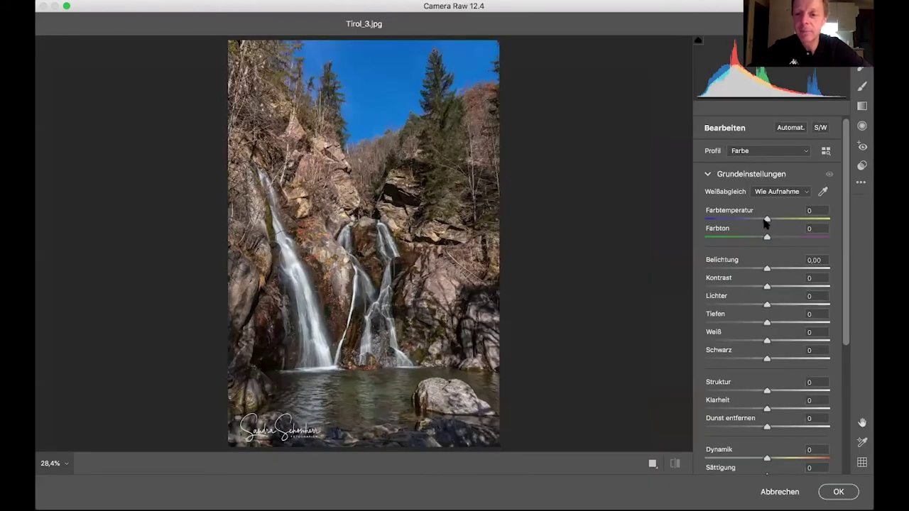
pyautogui.moveTo(767, 220); pyautogui.dragTo(787, 221)
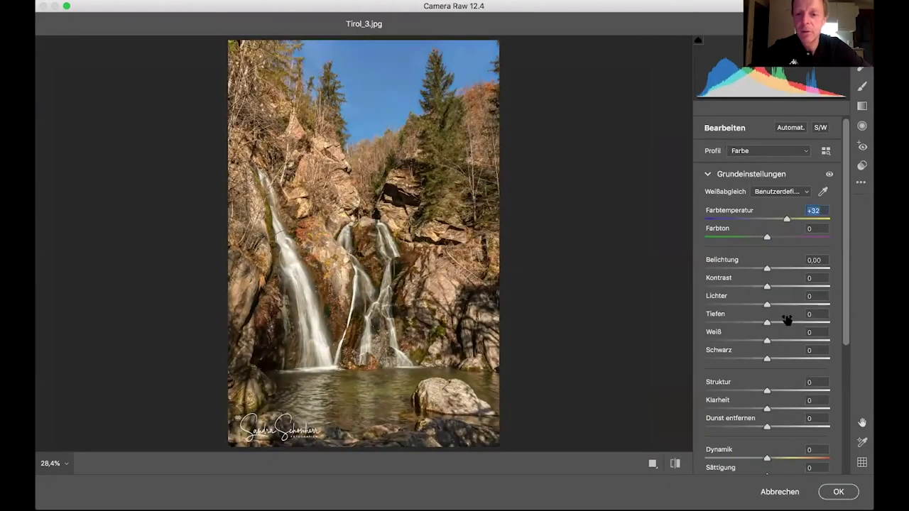
pyautogui.moveTo(767, 268); pyautogui.dragTo(788, 288)
pyautogui.moveTo(786, 222); pyautogui.dragTo(788, 219)
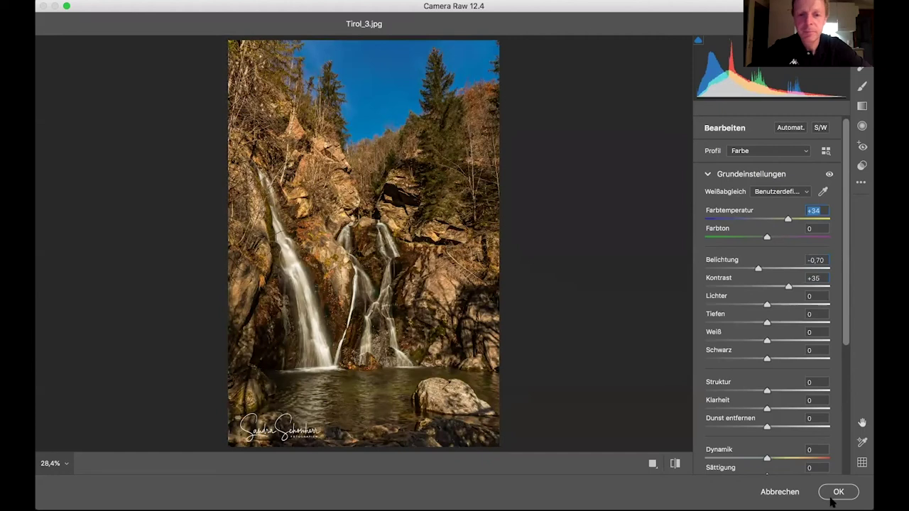
pyautogui.click(839, 497)
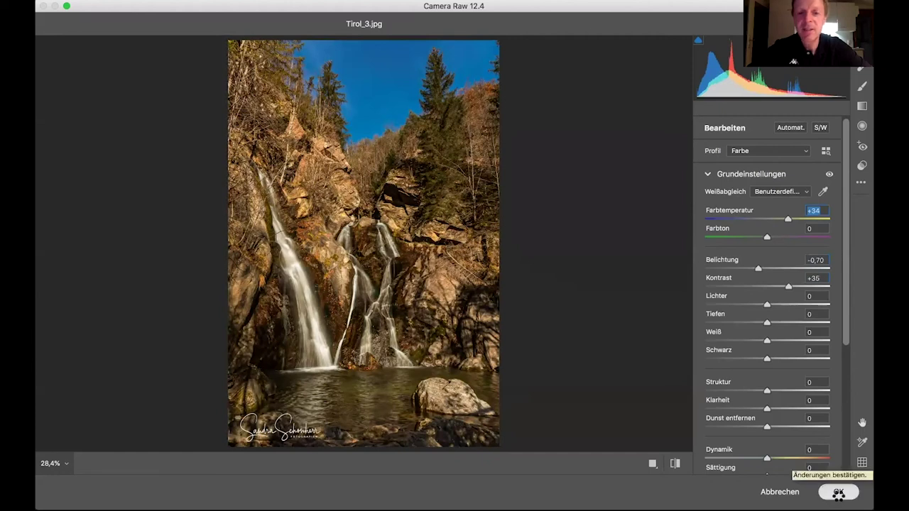
# - Add a layer mask to "Ebene 0 Kopie" and paint black over the rock walls with a 1000 px brush at 58% opacity, revealing the warmer layer
pyautogui.click(790, 125)
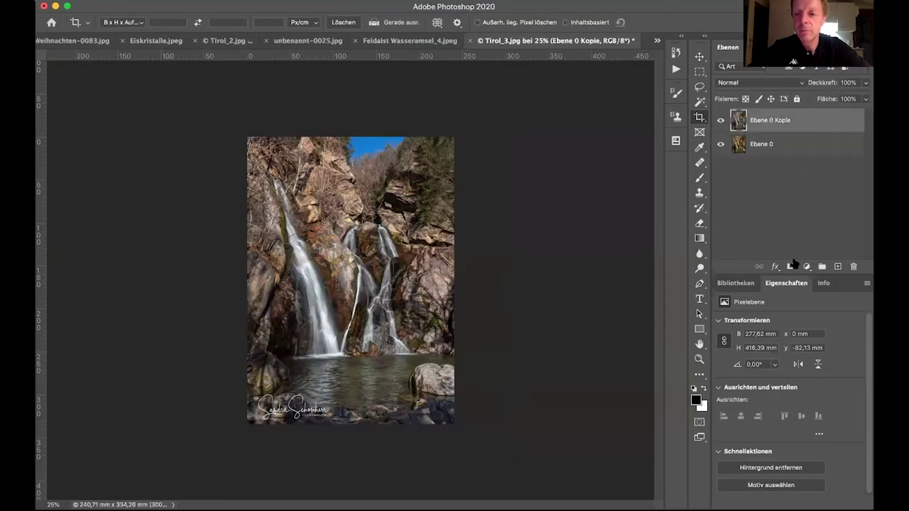
pyautogui.click(790, 266)
pyautogui.click(699, 177)
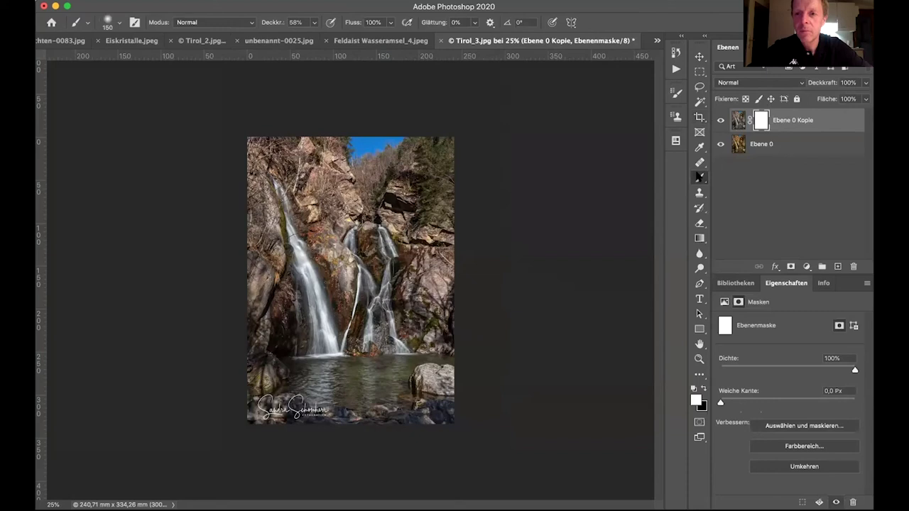
pyautogui.press(']')
pyautogui.press(']')
pyautogui.press(']')
pyautogui.press(']')
pyautogui.press(']')
pyautogui.press(']')
pyautogui.press(']')
pyautogui.press(']')
pyautogui.press(']')
pyautogui.press(']')
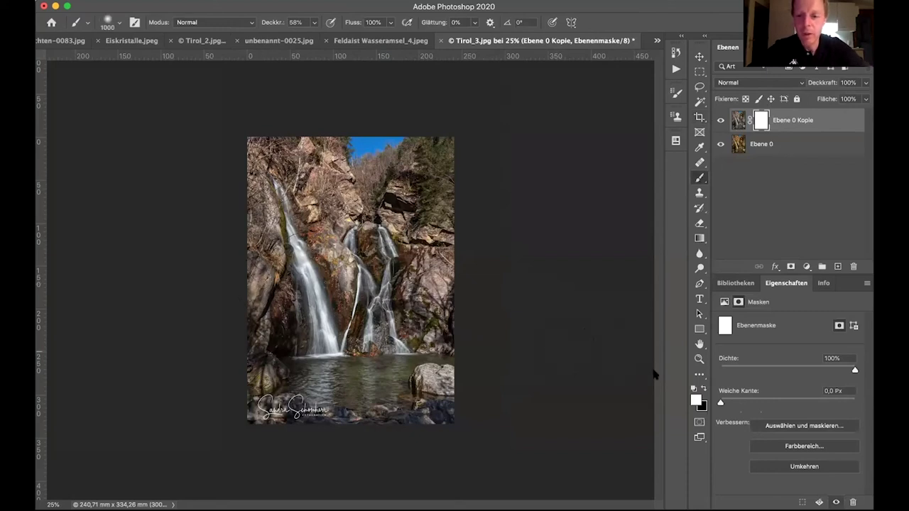
pyautogui.click(703, 387)
pyautogui.moveTo(262, 294)
pyautogui.mouseDown()
pyautogui.moveTo(257, 190)
pyautogui.moveTo(240, 130)
pyautogui.moveTo(286, 136)
pyautogui.moveTo(331, 257)
pyautogui.mouseUp()
pyautogui.moveTo(328, 108)
pyautogui.mouseDown()
pyautogui.moveTo(375, 173)
pyautogui.moveTo(426, 218)
pyautogui.moveTo(438, 365)
pyautogui.mouseUp()
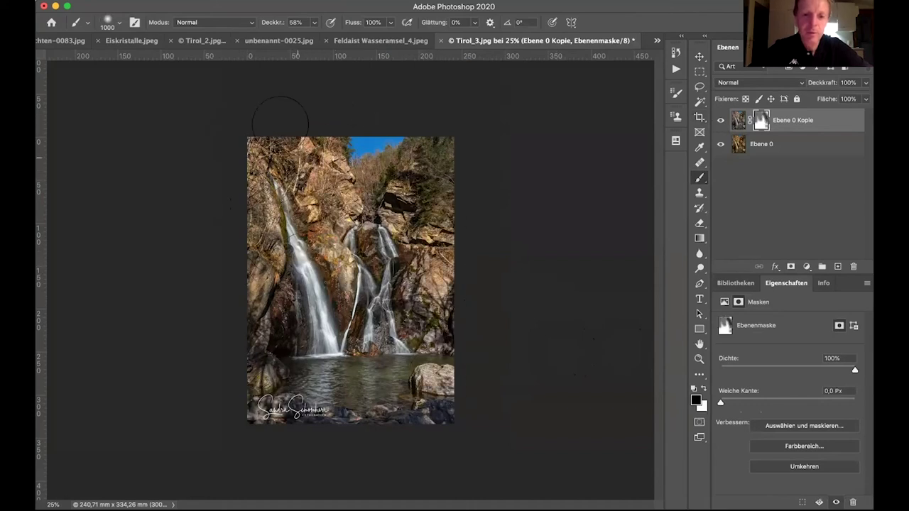
pyautogui.keyDown('shift'); pyautogui.click(761, 122); pyautogui.keyUp('shift')
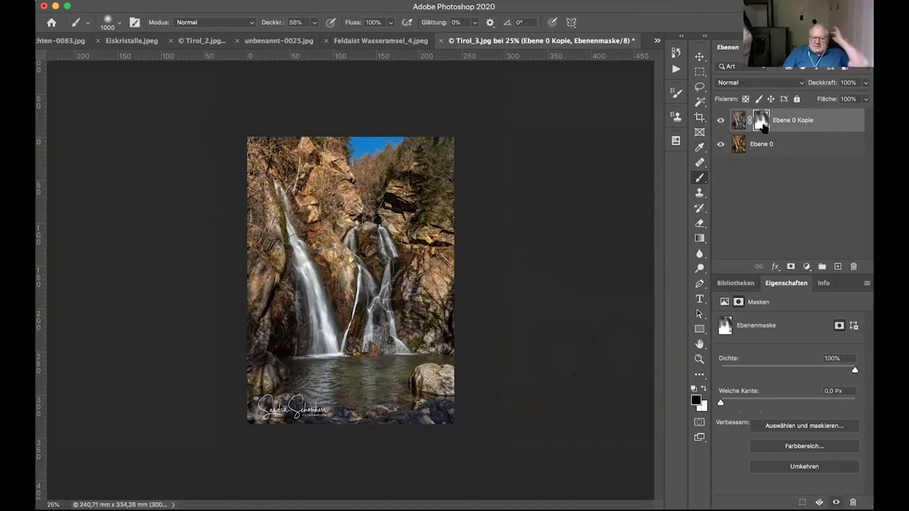
pyautogui.keyDown('shift'); pyautogui.click(760, 123); pyautogui.keyUp('shift')
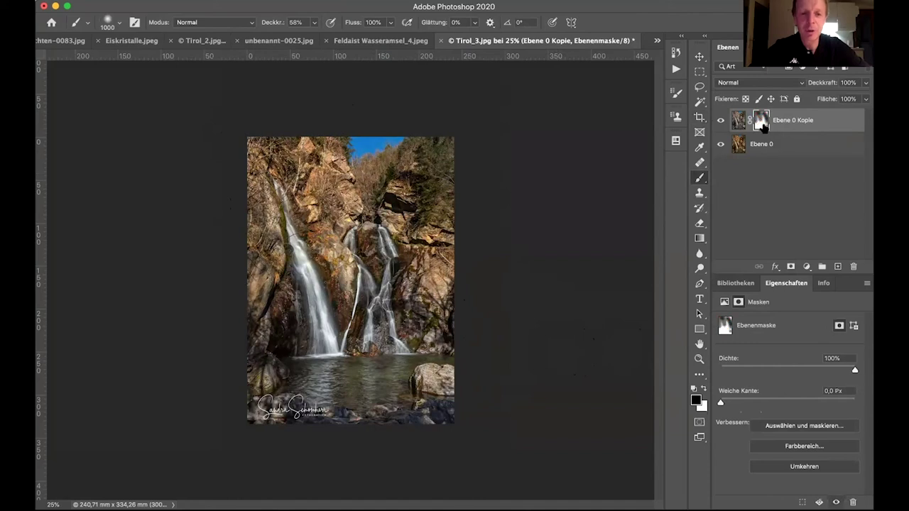
# - Add a Farbbalance adjustment layer with Mitteltöne at Cyan/Rot -36 and Gelb/Blau +34, and invert its mask to black
pyautogui.click(806, 266)
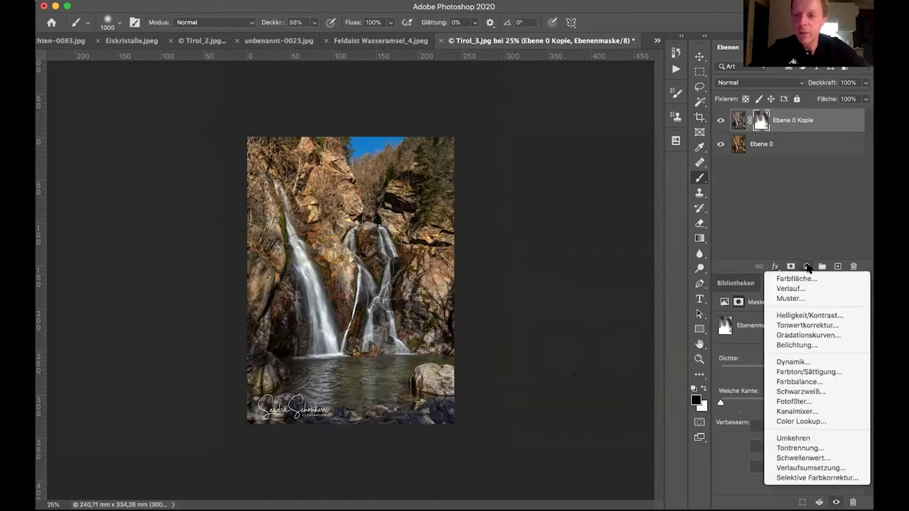
pyautogui.click(814, 384)
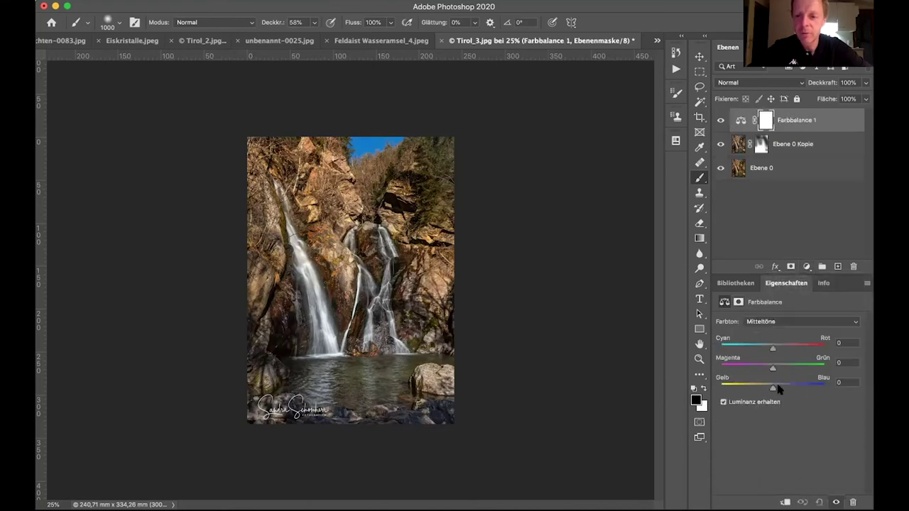
pyautogui.moveTo(773, 390); pyautogui.dragTo(791, 390)
pyautogui.moveTo(772, 348); pyautogui.dragTo(754, 351)
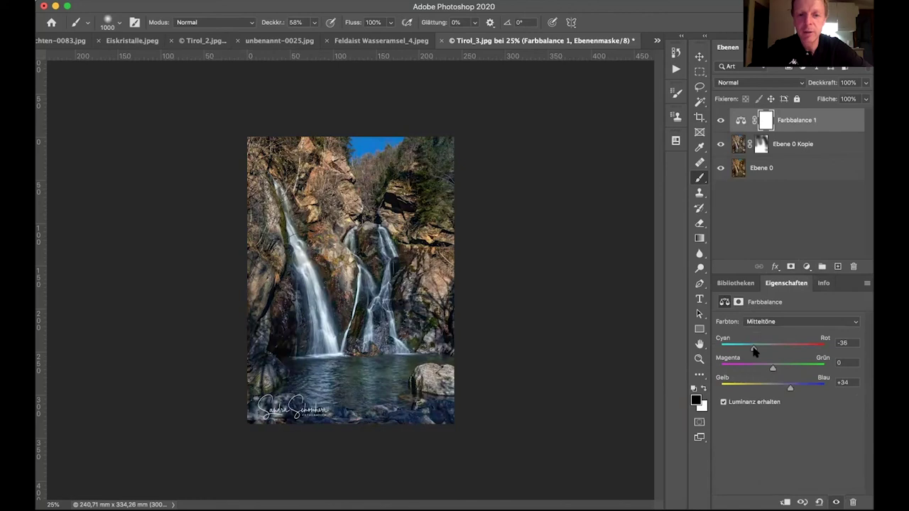
pyautogui.press('super+i')
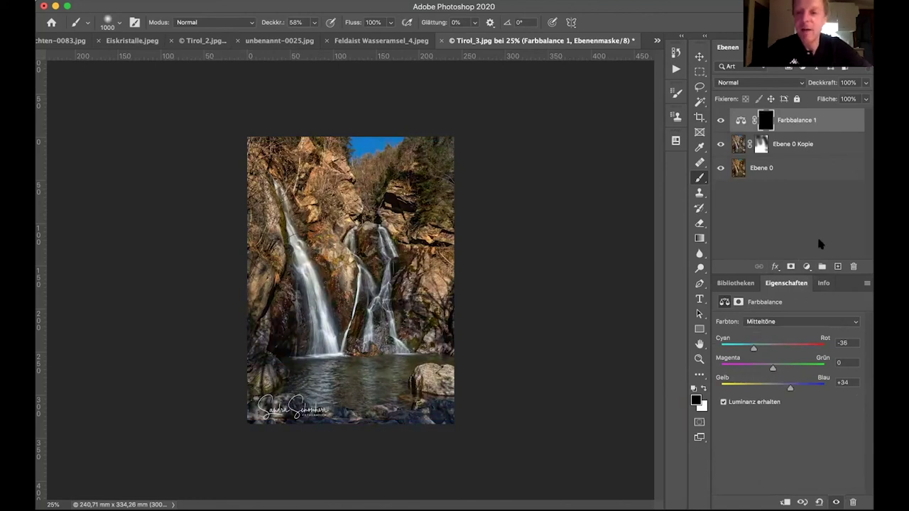
# - Paint white over the waterfalls on the Farbbalance mask with a 400 px brush at 24% opacity, and compare with the layer hidden
pyautogui.click(704, 389)
pyautogui.press('[')
pyautogui.press('[')
pyautogui.press('[')
pyautogui.press('[')
pyautogui.press('[')
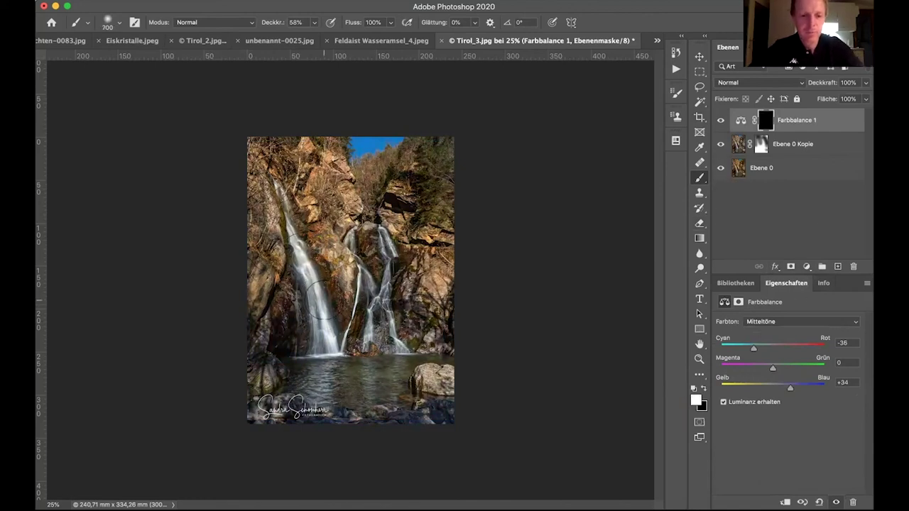
pyautogui.press('[')
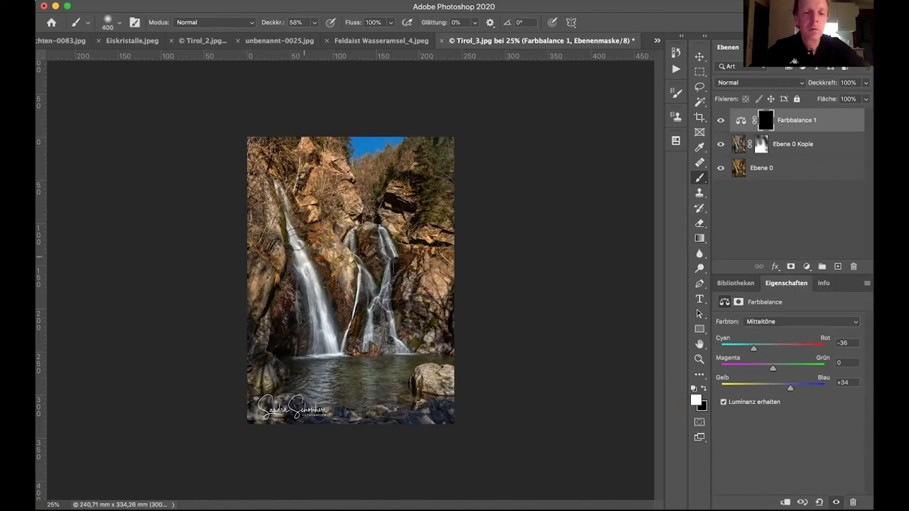
pyautogui.moveTo(277, 26); pyautogui.dragTo(253, 25)
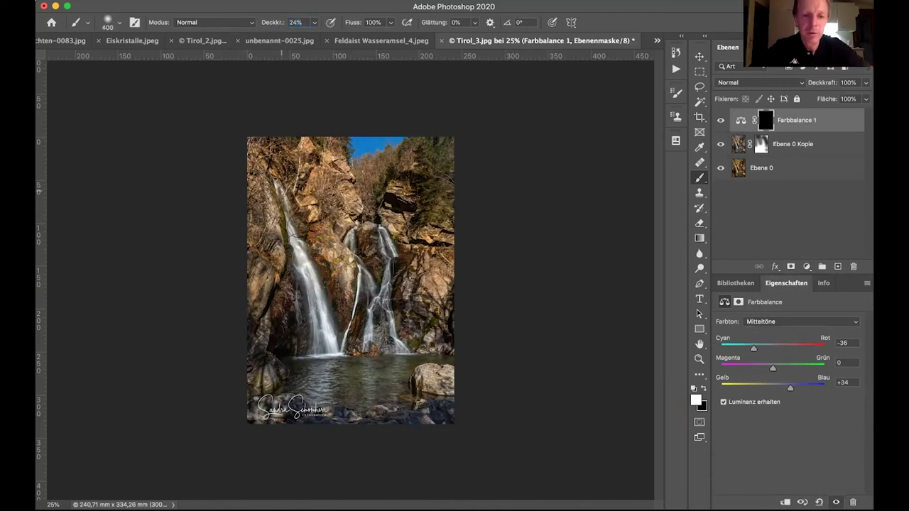
pyautogui.moveTo(332, 338)
pyautogui.mouseDown()
pyautogui.moveTo(332, 371)
pyautogui.moveTo(308, 300)
pyautogui.moveTo(395, 349)
pyautogui.moveTo(389, 325)
pyautogui.moveTo(374, 342)
pyautogui.moveTo(384, 286)
pyautogui.mouseUp()
pyautogui.moveTo(387, 230)
pyautogui.mouseDown()
pyautogui.moveTo(399, 355)
pyautogui.moveTo(345, 344)
pyautogui.moveTo(366, 359)
pyautogui.moveTo(326, 354)
pyautogui.moveTo(396, 355)
pyautogui.moveTo(380, 290)
pyautogui.mouseUp()
pyautogui.click(720, 121)
pyautogui.click(721, 121)
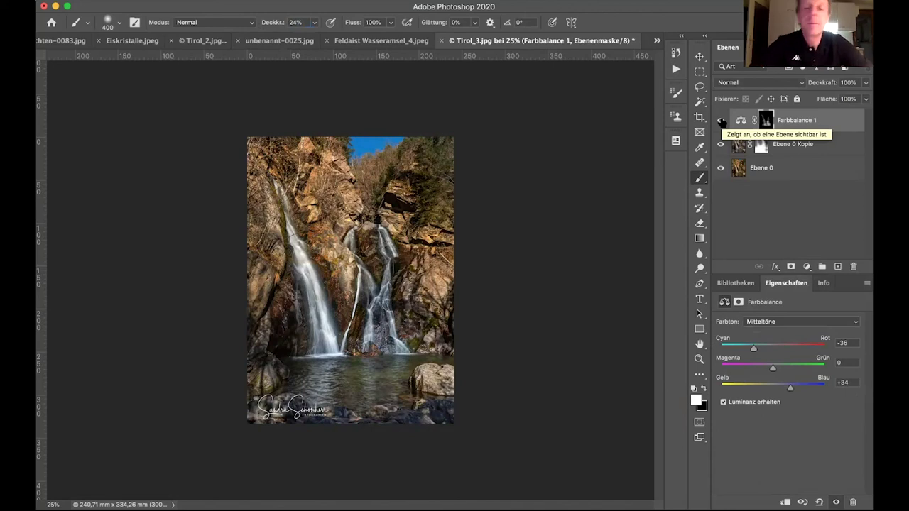
# - Reduce the mask density (Dichte) of "Ebene 0 Kopie" to 63%
pyautogui.click(762, 145)
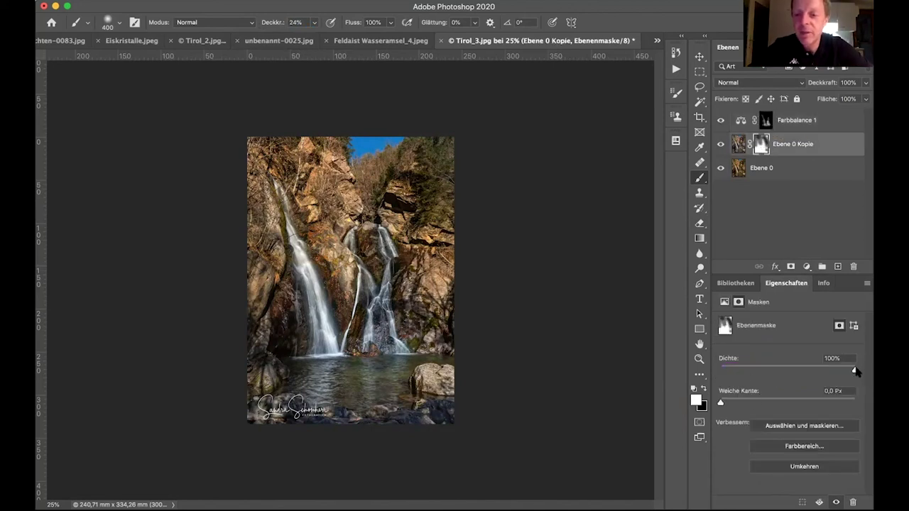
pyautogui.moveTo(852, 370); pyautogui.dragTo(804, 369)
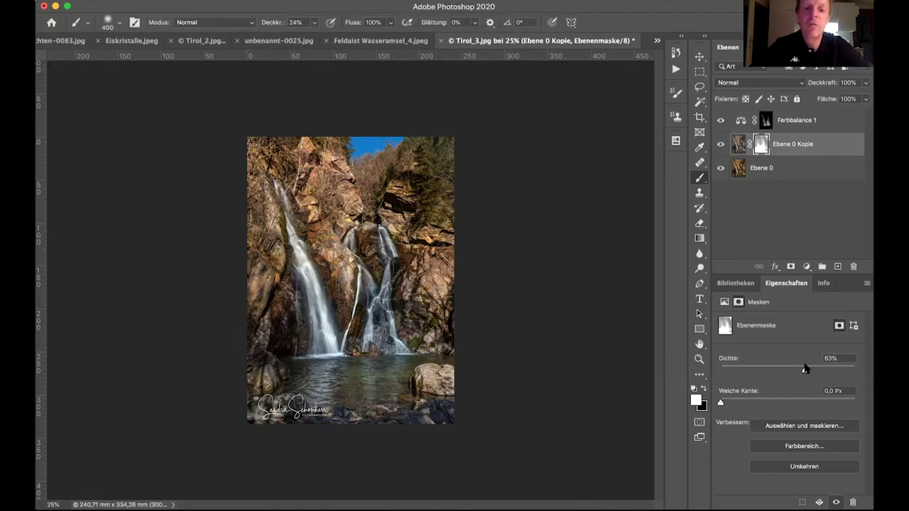
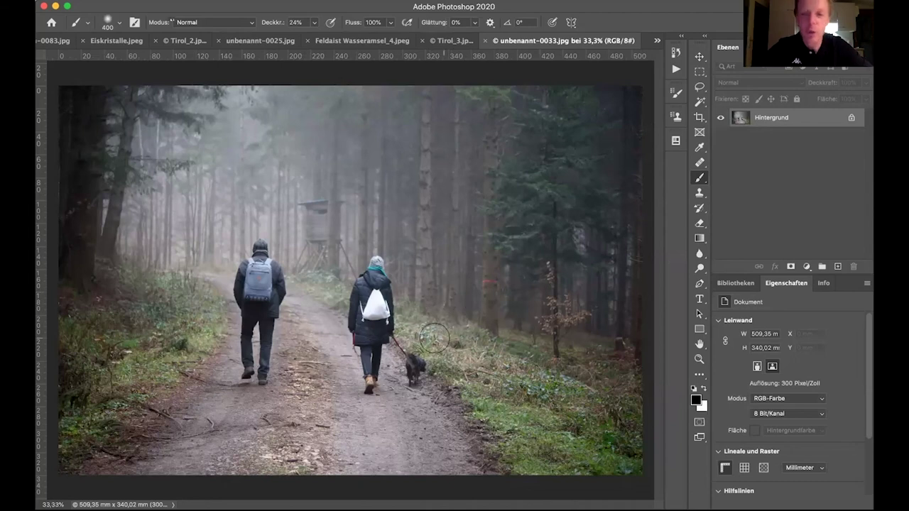
# - Lasso a large oval around the two walkers with 600 px feather and darken the surroundings through a Gradationskurven layer with an RGB point at 182/119
pyautogui.click(700, 88)
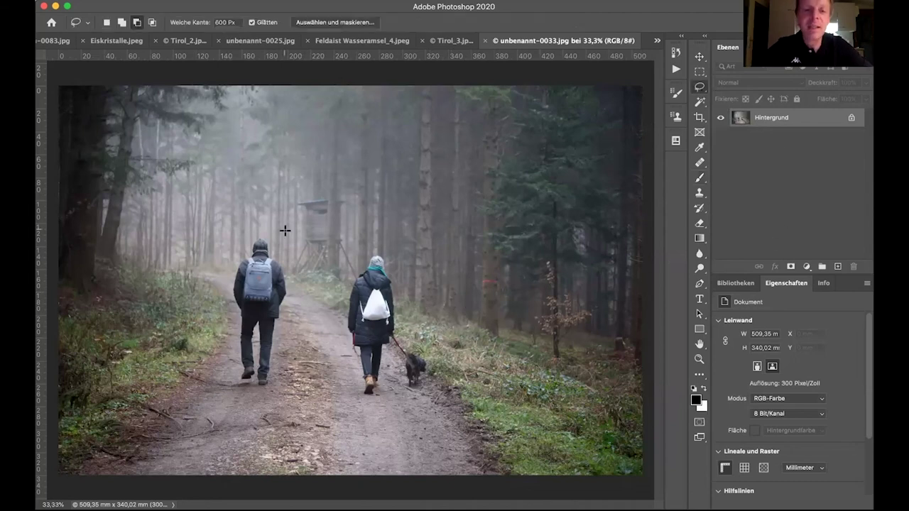
pyautogui.moveTo(377, 171)
pyautogui.mouseDown()
pyautogui.moveTo(205, 196)
pyautogui.moveTo(150, 315)
pyautogui.moveTo(278, 443)
pyautogui.moveTo(471, 430)
pyautogui.moveTo(322, 144)
pyautogui.moveTo(235, 165)
pyautogui.mouseUp()
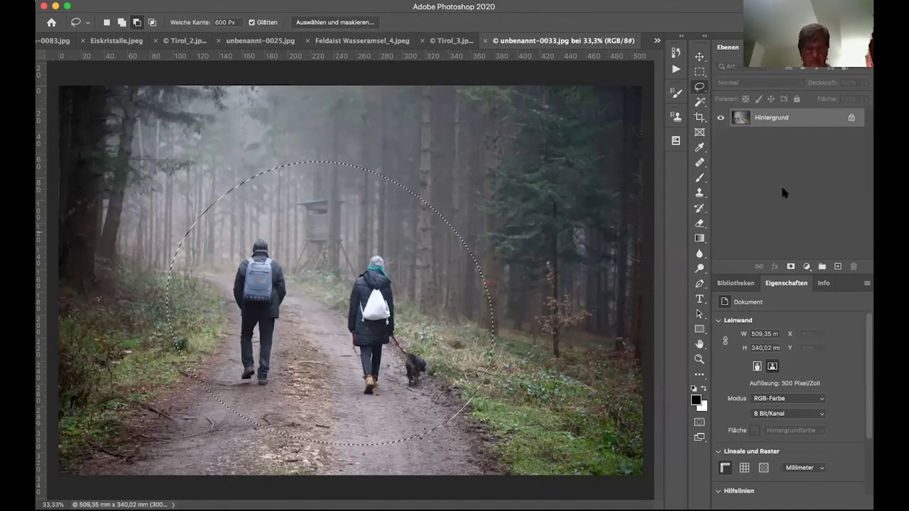
pyautogui.click(805, 267)
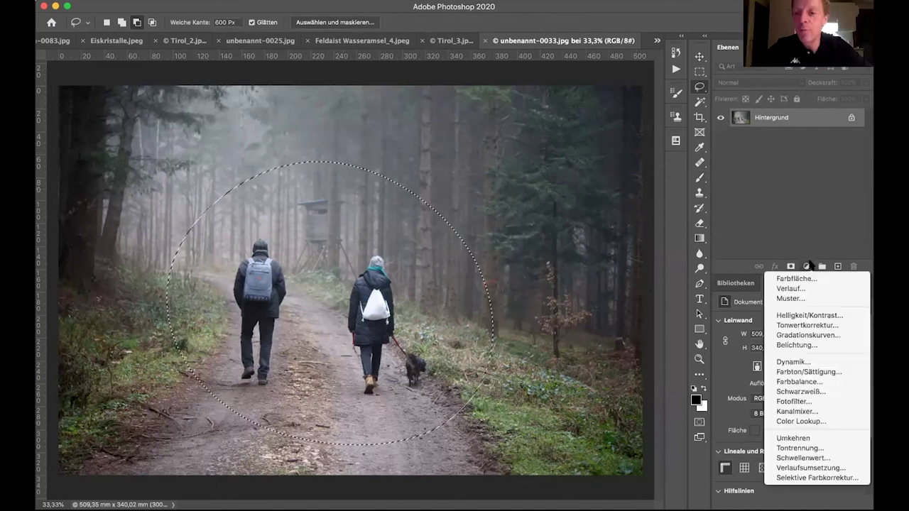
pyautogui.click(812, 334)
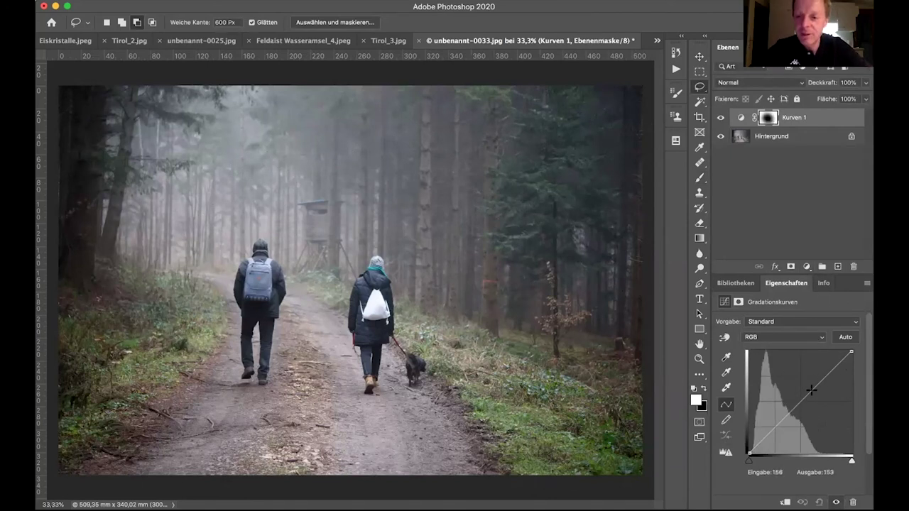
pyautogui.moveTo(809, 390); pyautogui.dragTo(821, 405)
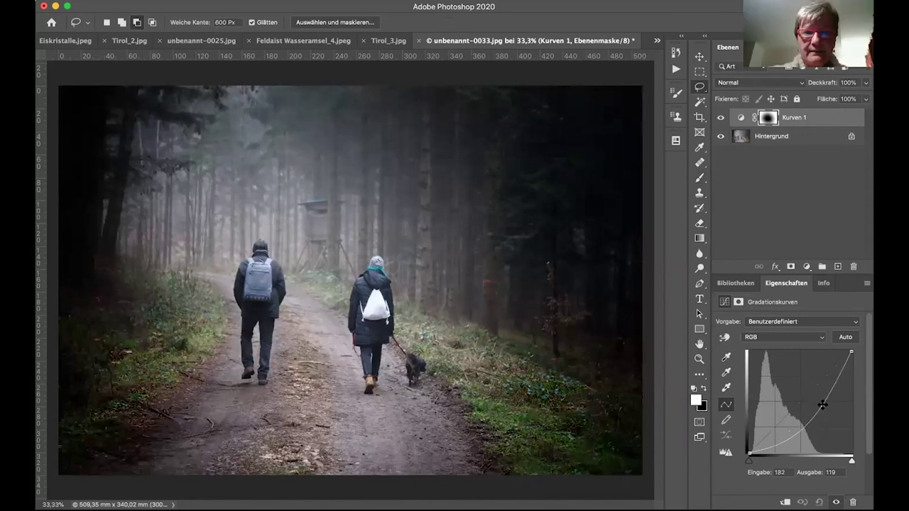
# - Give the darkened surroundings a cooler tint by raising the Blau curve to 132/141 and lowering Grün to 137/133 and Rot in the midtones
pyautogui.click(813, 337)
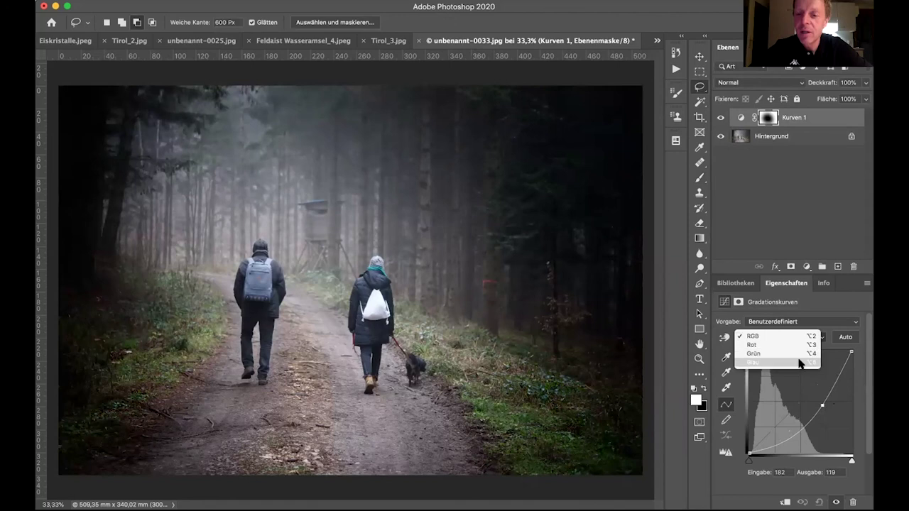
pyautogui.click(800, 362)
pyautogui.moveTo(806, 397)
pyautogui.mouseDown()
pyautogui.moveTo(792, 384)
pyautogui.moveTo(802, 397)
pyautogui.mouseUp()
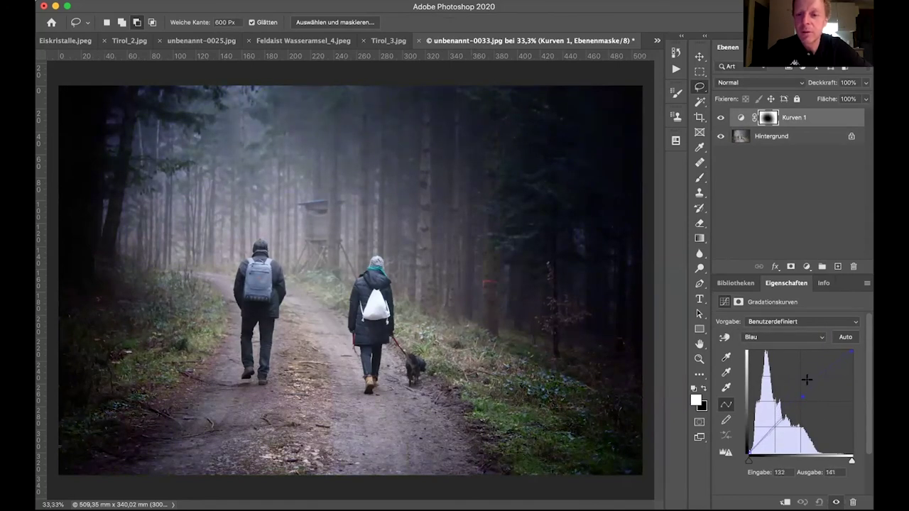
pyautogui.click(809, 336)
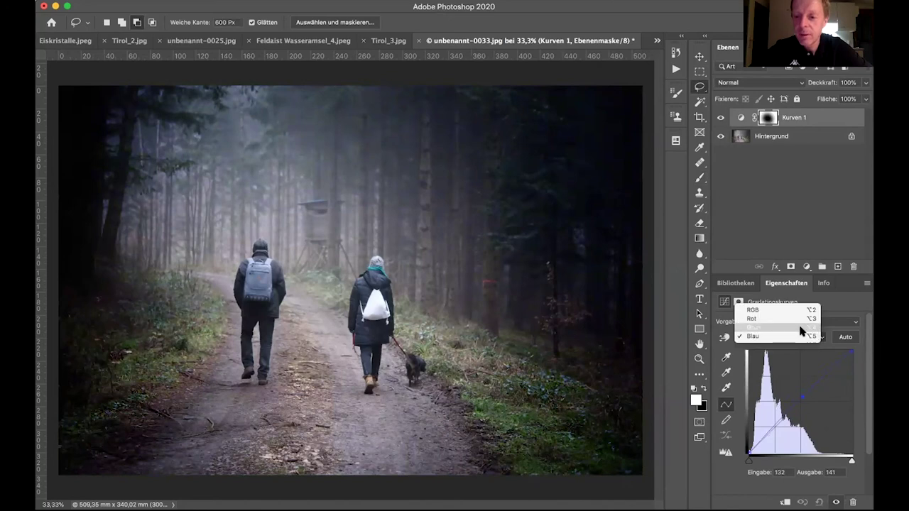
pyautogui.click(800, 327)
pyautogui.moveTo(802, 399); pyautogui.dragTo(796, 392)
pyautogui.hotkey('ctrl', 'z')
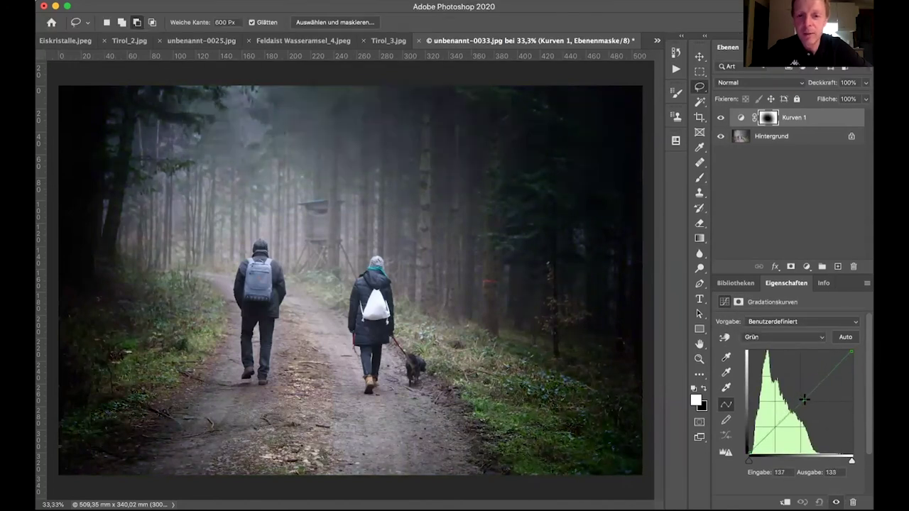
pyautogui.click(807, 338)
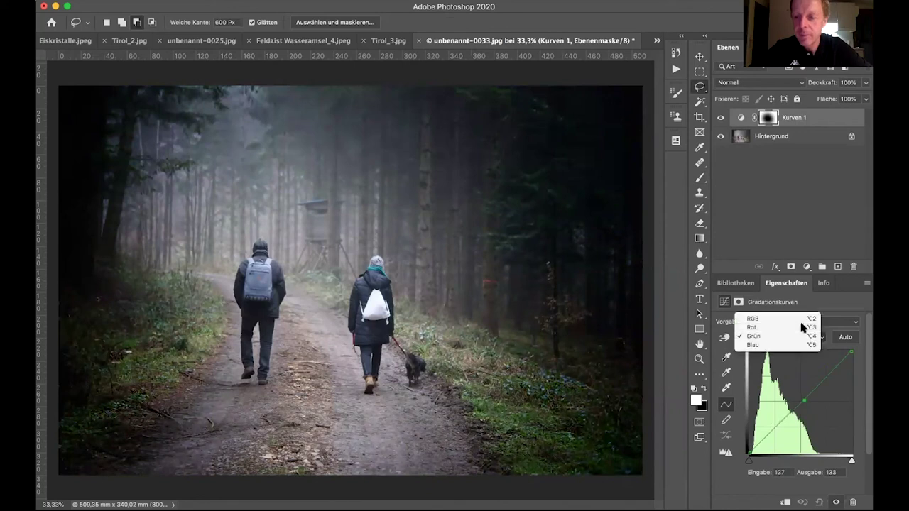
pyautogui.click(802, 327)
pyautogui.moveTo(802, 398)
pyautogui.mouseDown()
pyautogui.moveTo(797, 392)
pyautogui.moveTo(806, 402)
pyautogui.mouseUp()
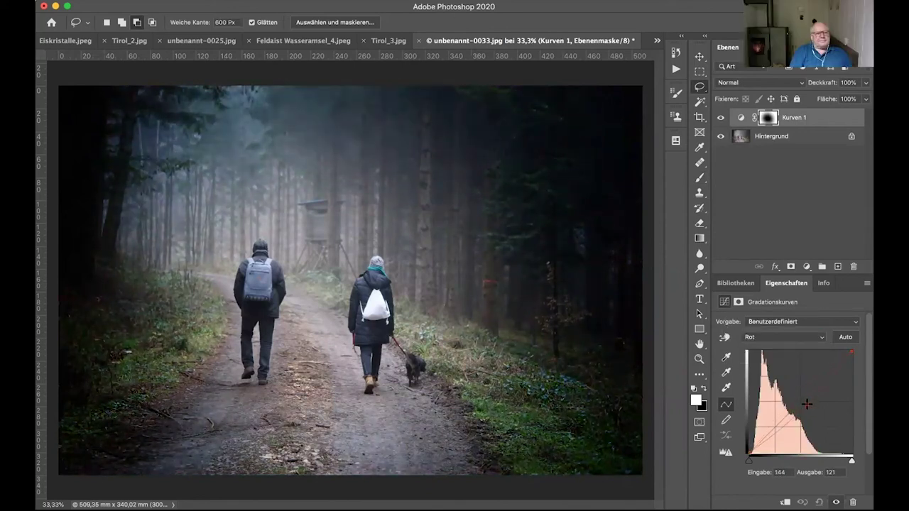
# - Soften the darkening by moving the RGB curve point to 172/128, and hide the curves layer to compare with the original
pyautogui.click(794, 337)
pyautogui.click(793, 323)
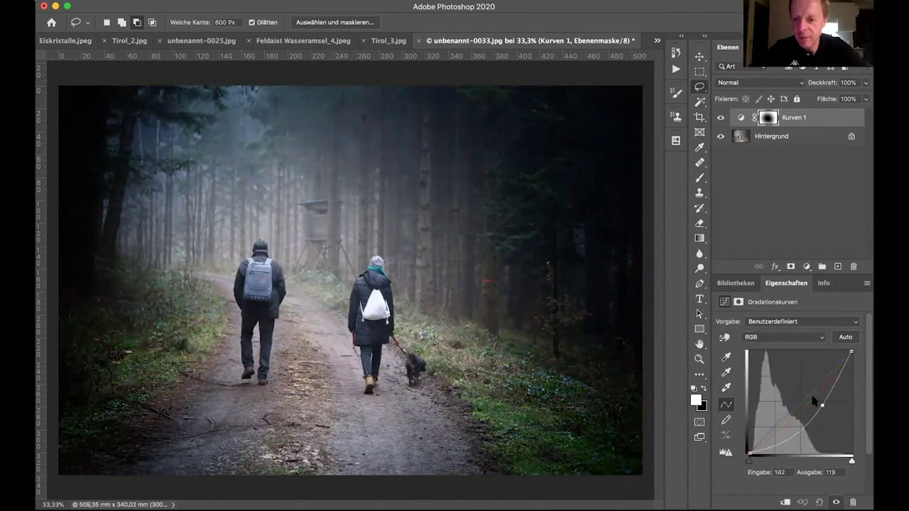
pyautogui.moveTo(822, 403); pyautogui.dragTo(819, 399)
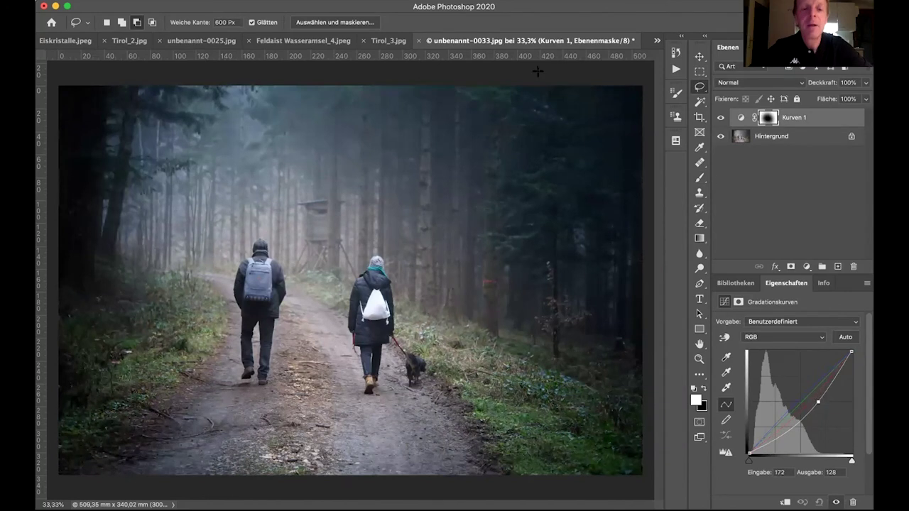
pyautogui.click(719, 119)
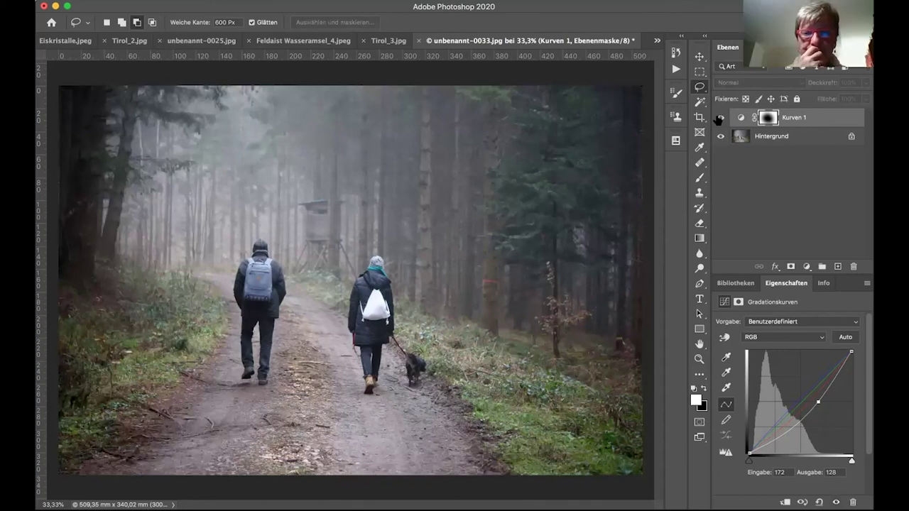
# - Show the curves layer again and inspect the darkened photo both close up on the walkers and as a whole
pyautogui.click(719, 118)
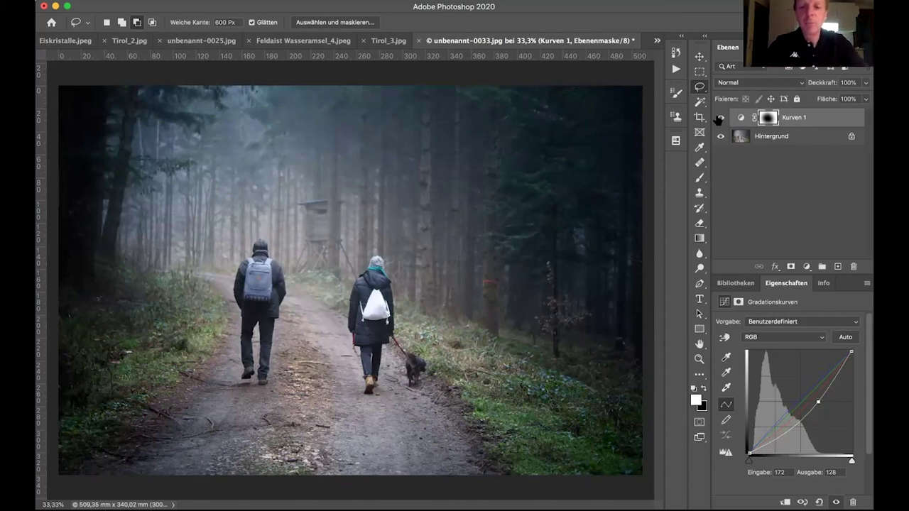
pyautogui.hotkey('ctrl', '+')
pyautogui.hotkey('ctrl', '+')
pyautogui.hotkey('ctrl', '+')
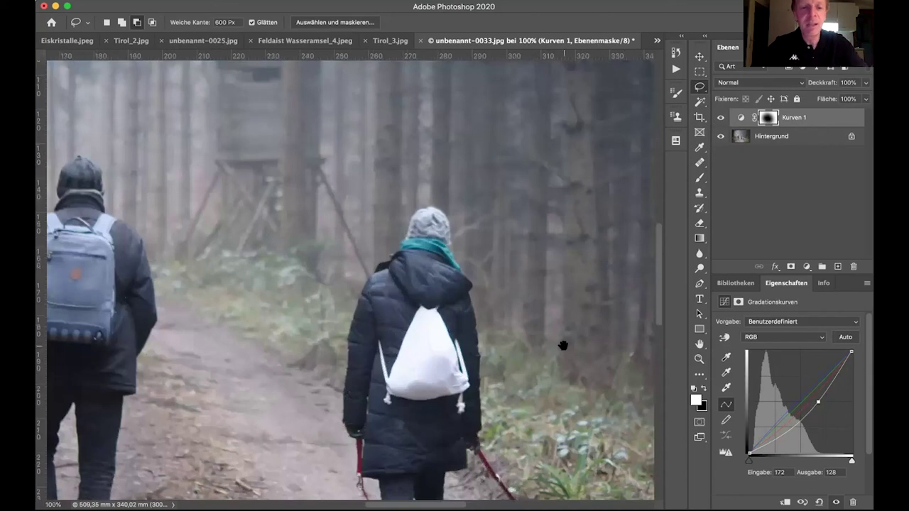
pyautogui.hotkey('ctrl', '-')
pyautogui.hotkey('ctrl', '-')
pyautogui.hotkey('ctrl', '-')
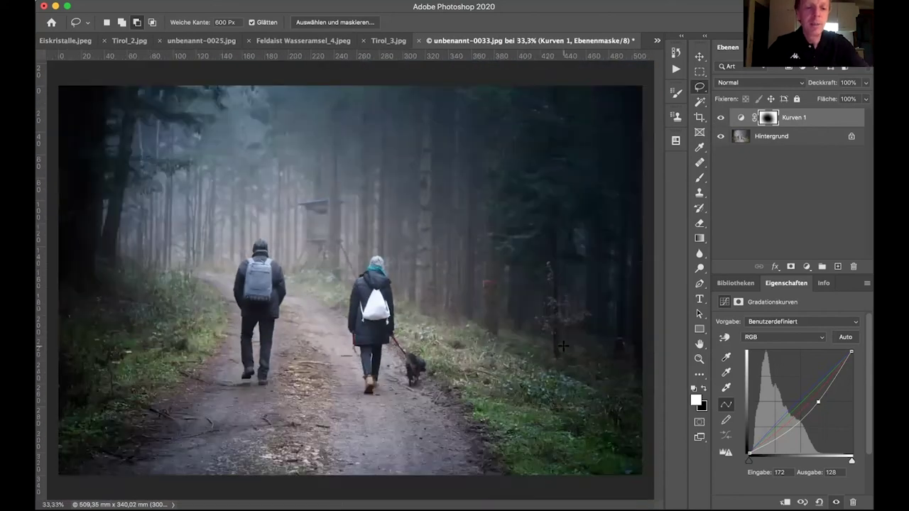
# - Add a Farbton/Sättigung adjustment layer with Sättigung -100 for the red mark on the tree trunk and invert its mask to black
pyautogui.hotkey('ctrl', '+')
pyautogui.hotkey('ctrl', '+')
pyautogui.hotkey('ctrl', '+')
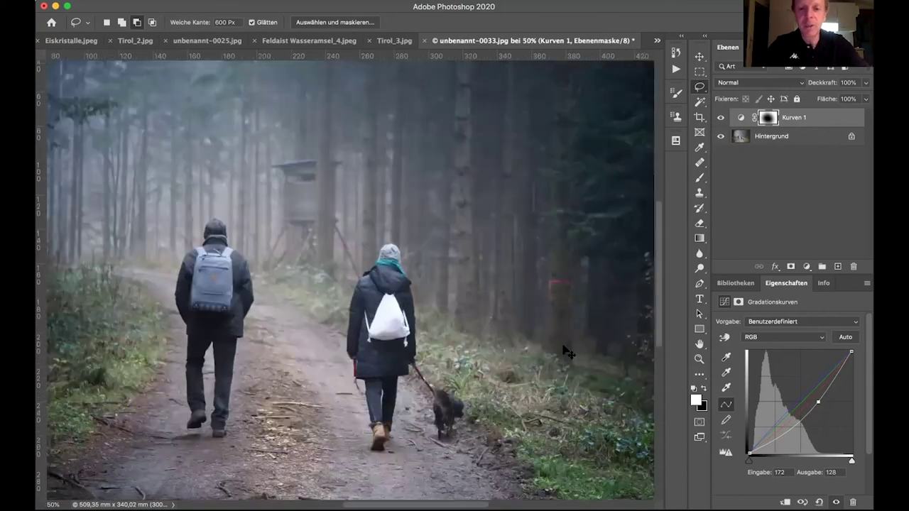
pyautogui.hscroll(10, 319, 293)
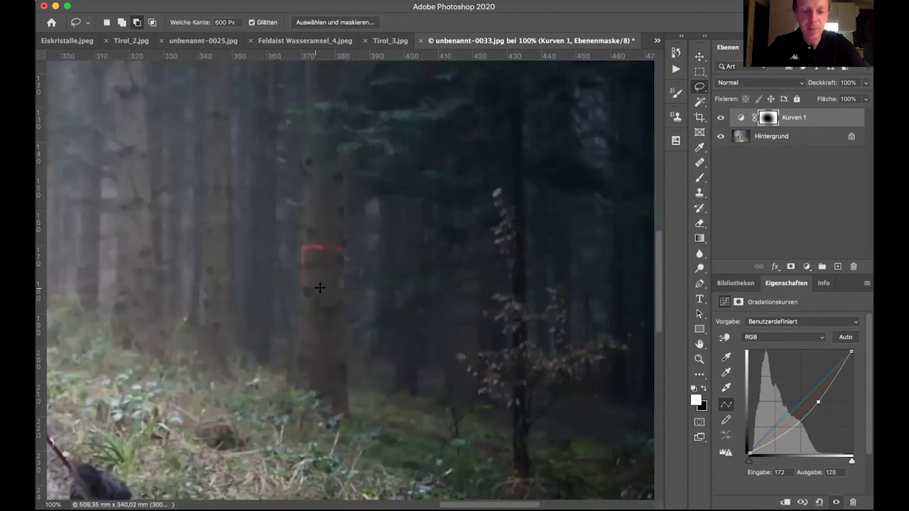
pyautogui.hotkey('ctrl', '+')
pyautogui.hotkey('ctrl', '+')
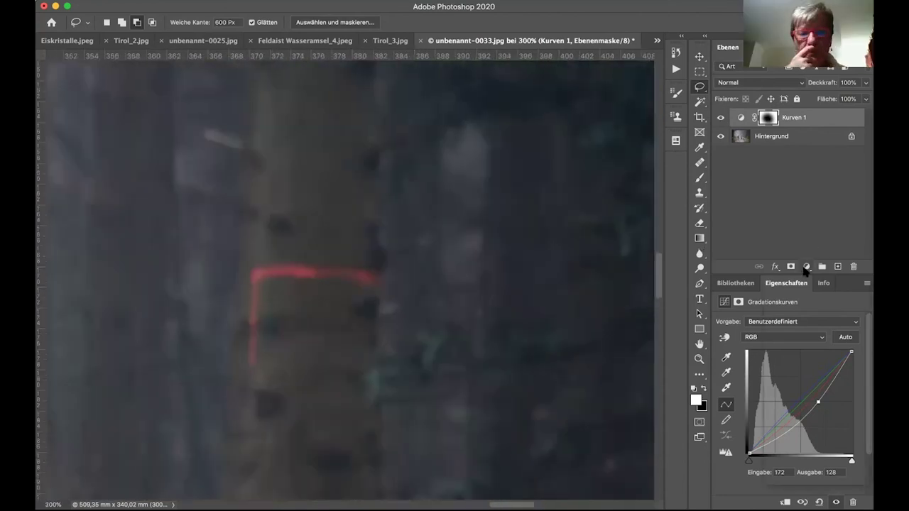
pyautogui.click(805, 266)
pyautogui.click(808, 372)
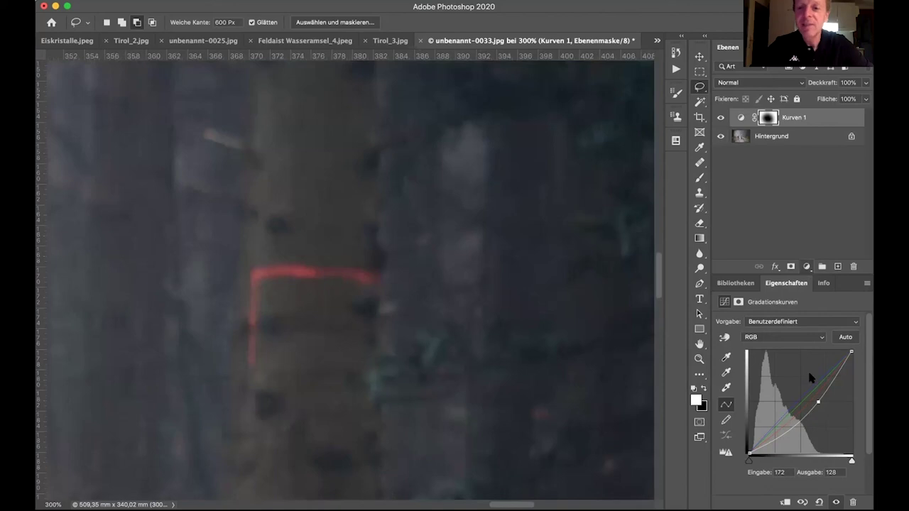
pyautogui.moveTo(787, 389); pyautogui.dragTo(785, 389)
pyautogui.moveTo(723, 388); pyautogui.dragTo(682, 383)
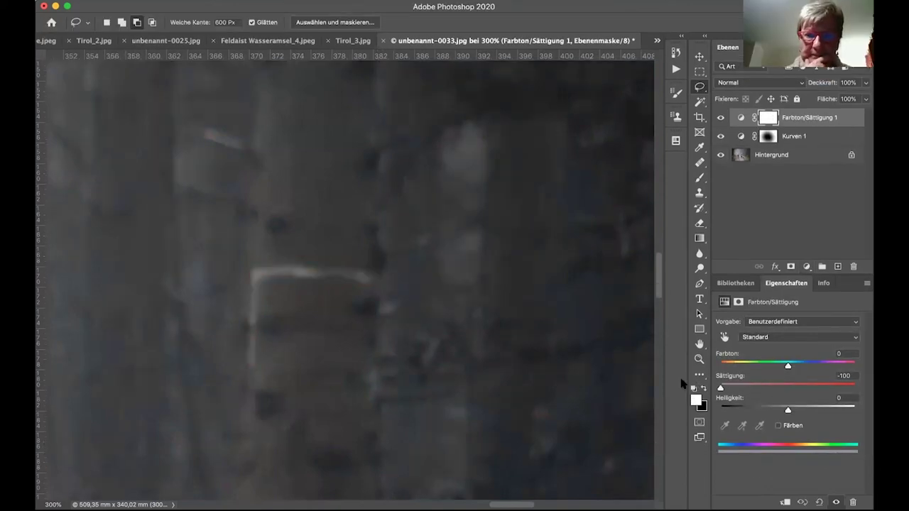
pyautogui.press('super+i')
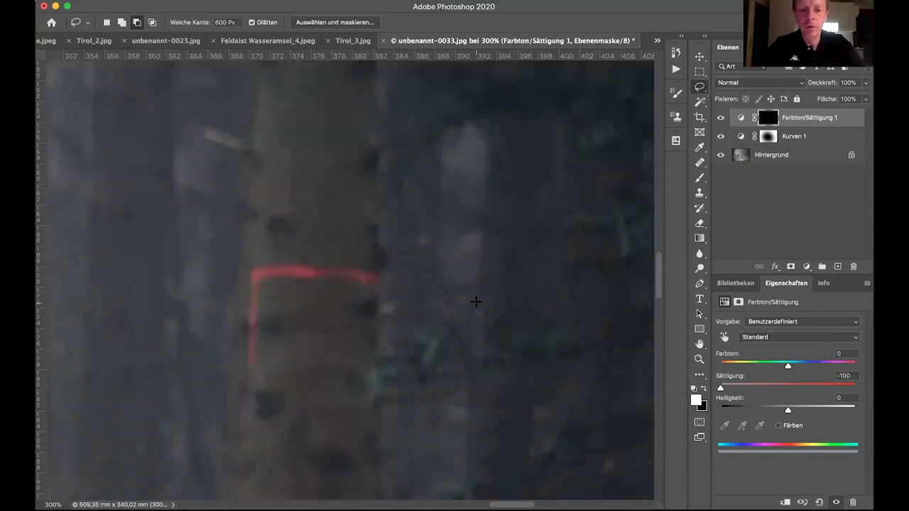
# - Paint white on the Farbton/Sättigung mask along the red trunk mark with a size 45 brush at 100% Deckkraft
pyautogui.rightClick(393, 220)
pyautogui.press('Escape')
pyautogui.click(699, 177)
pyautogui.press('[')
pyautogui.press('[')
pyautogui.press('[')
pyautogui.press('[')
pyautogui.press('[')
pyautogui.press('[')
pyautogui.press('[')
pyautogui.press('[')
pyautogui.press('[')
pyautogui.press('[')
pyautogui.press('[')
pyautogui.press('[')
pyautogui.press('[')
pyautogui.press('[')
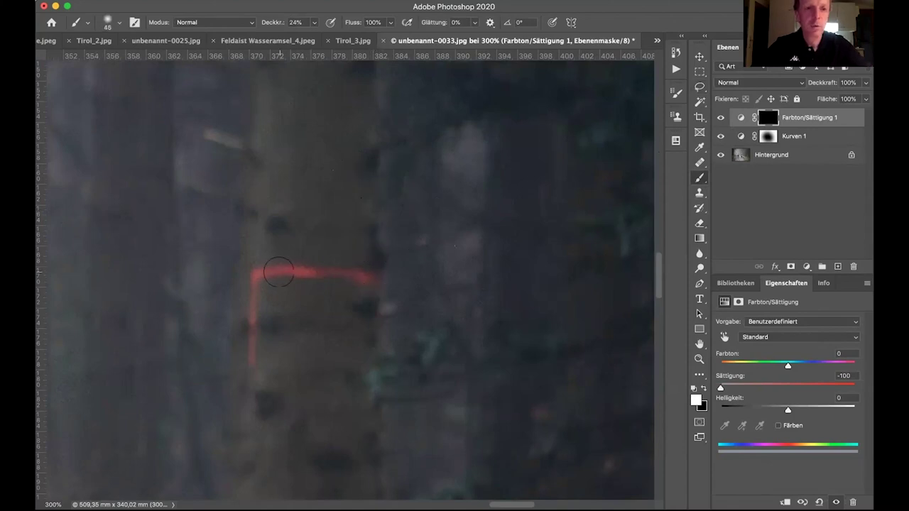
pyautogui.moveTo(266, 23); pyautogui.dragTo(581, 25)
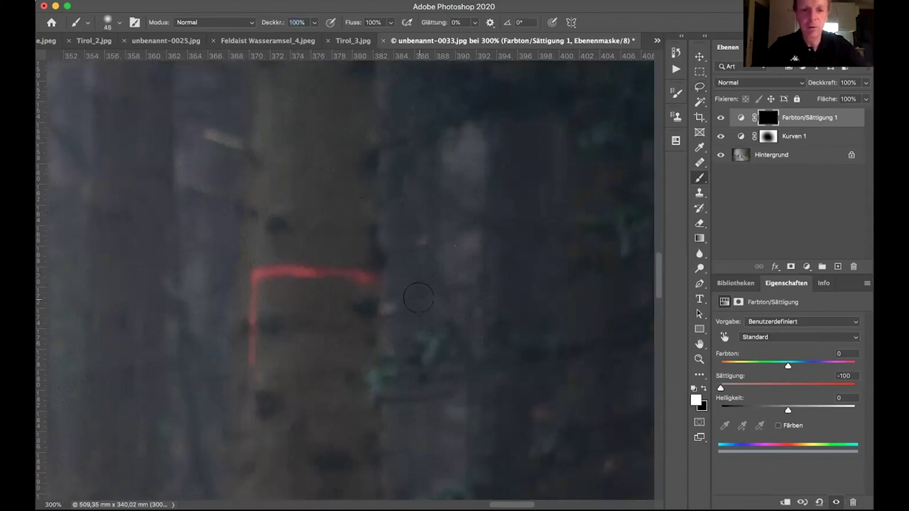
pyautogui.moveTo(300, 273)
pyautogui.mouseDown()
pyautogui.moveTo(257, 277)
pyautogui.moveTo(250, 355)
pyautogui.mouseUp()
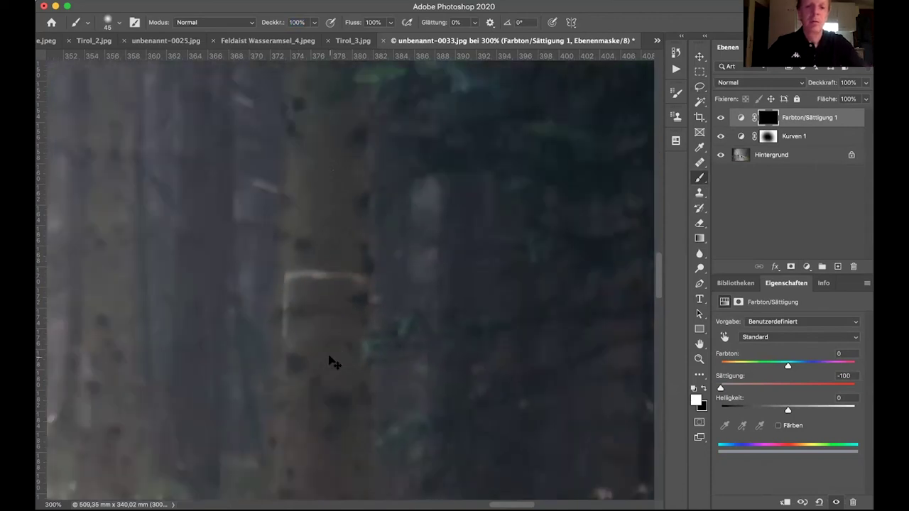
# - Examine the whole photo at several magnifications and compare it with the Farbton/Sättigung layer hidden and shown
pyautogui.press('super+1')
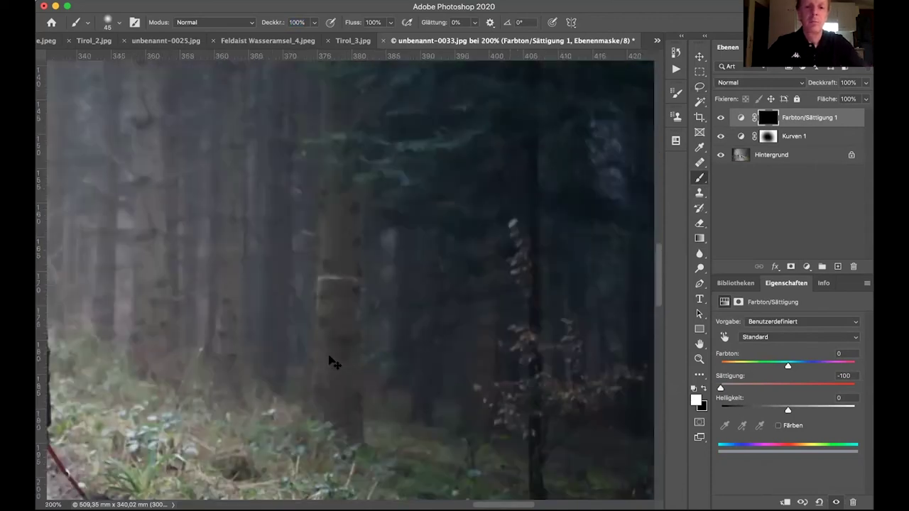
pyautogui.press('super+minus')
pyautogui.press('super+minus')
pyautogui.press('super+minus')
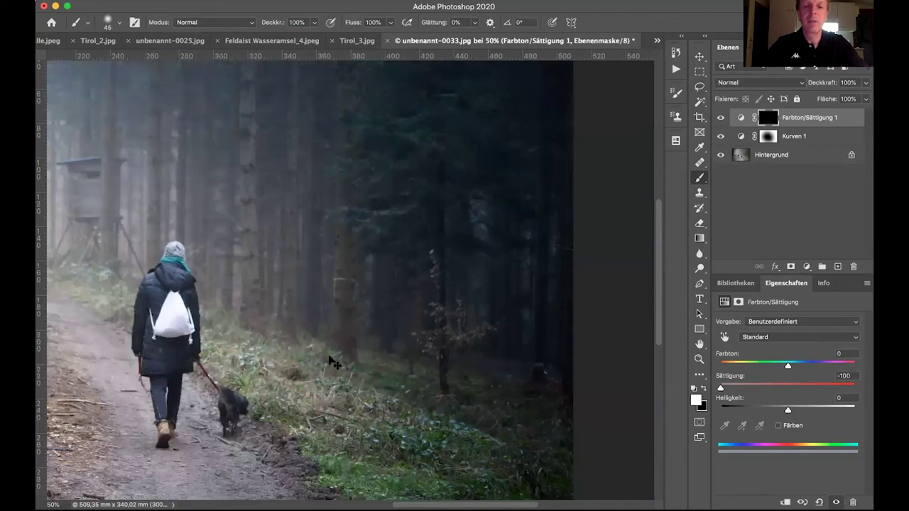
pyautogui.press('super+minus')
pyautogui.press('super+minus')
pyautogui.press('super+minus')
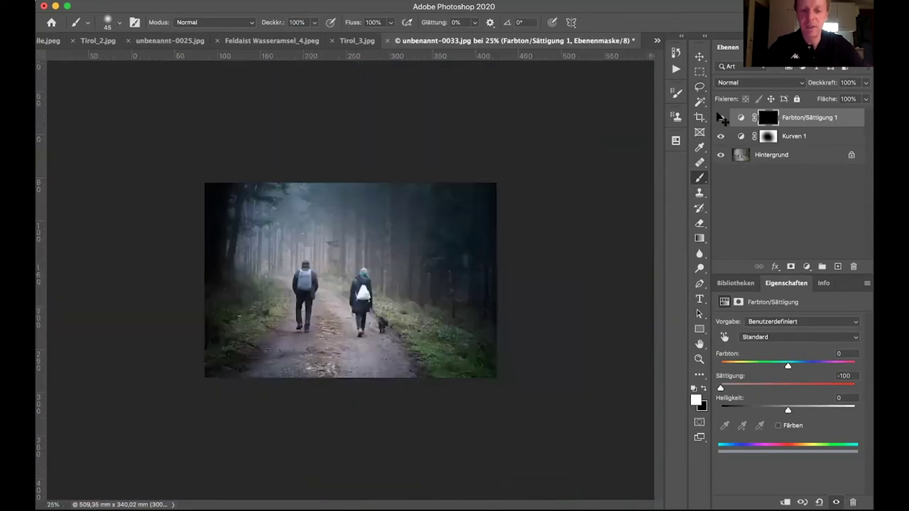
pyautogui.press('super+minus')
pyautogui.press('super+minus')
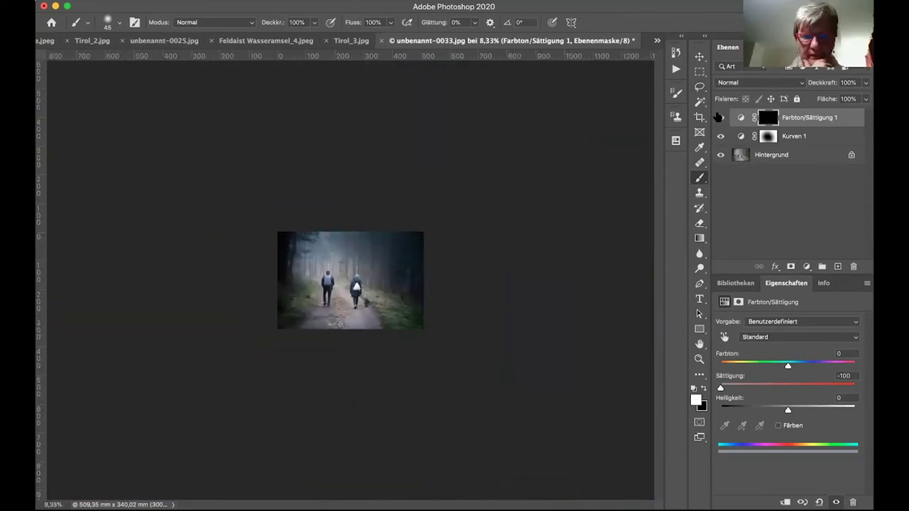
pyautogui.press('super+plus')
pyautogui.press('super+plus')
pyautogui.press('super+plus')
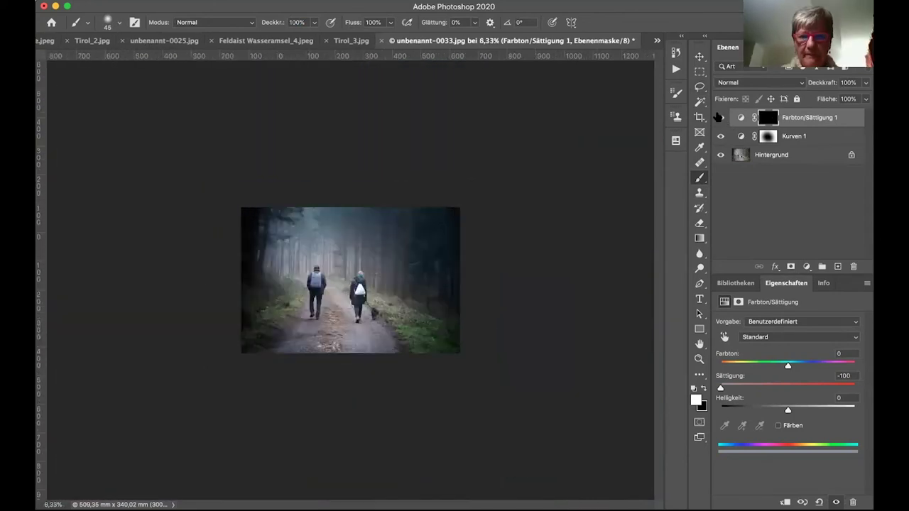
pyautogui.press('super+plus')
pyautogui.press('super+plus')
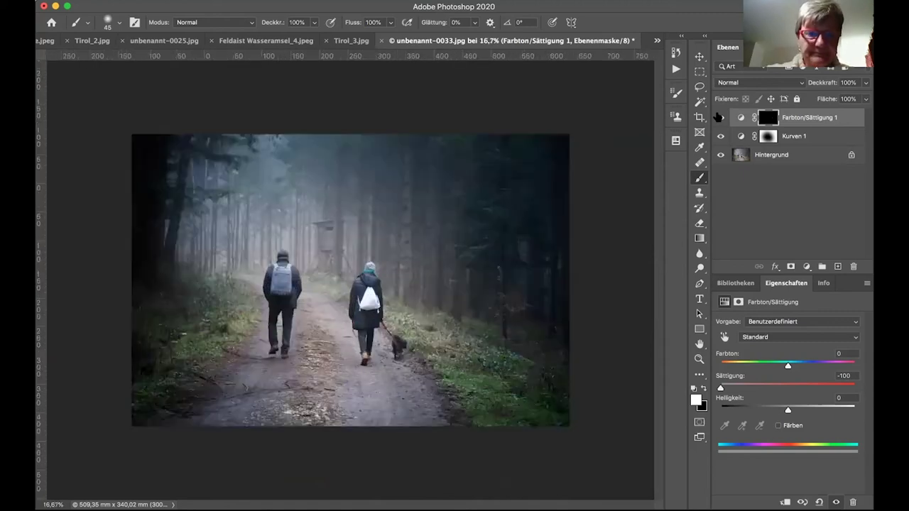
pyautogui.press('super+plus')
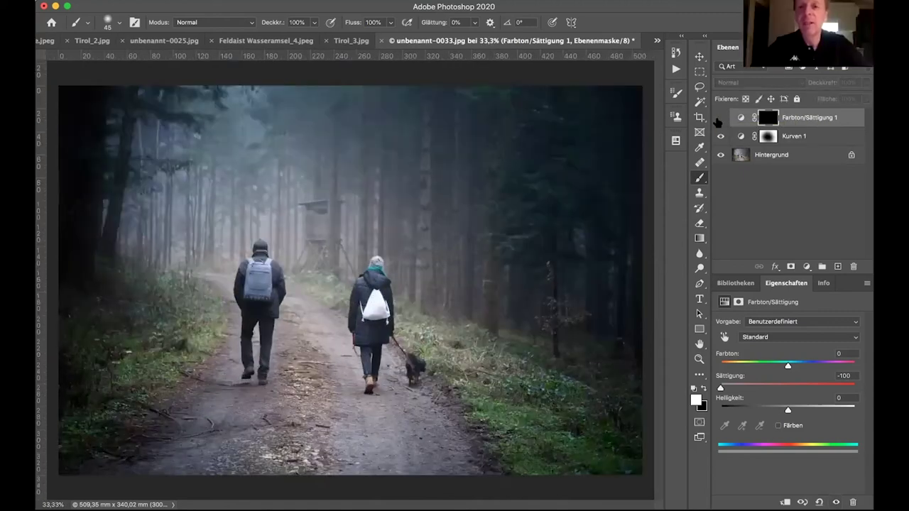
pyautogui.click(719, 118)
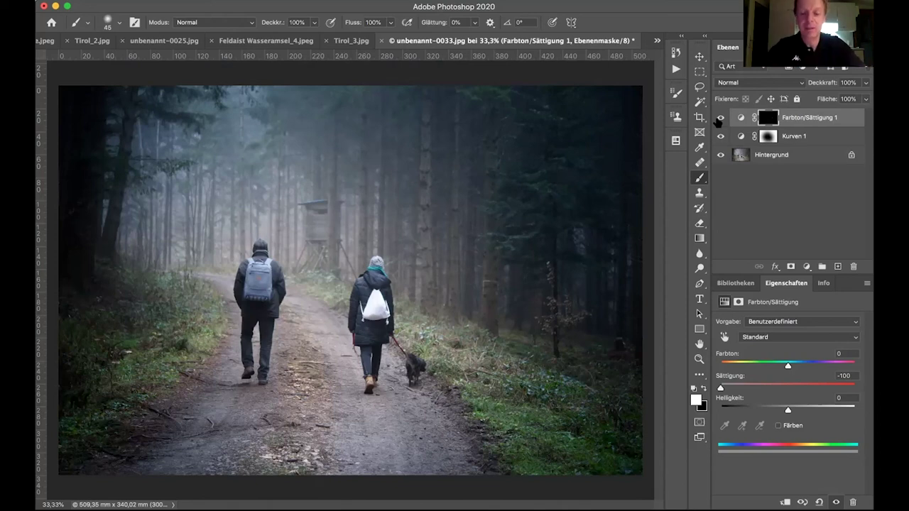
# - Create a new empty layer above the adjustments for retouching the woman's white bag and choose the Kopierstempel
pyautogui.press('super+plus')
pyautogui.press('super+plus')
pyautogui.press('super+plus')
pyautogui.press('super+plus')
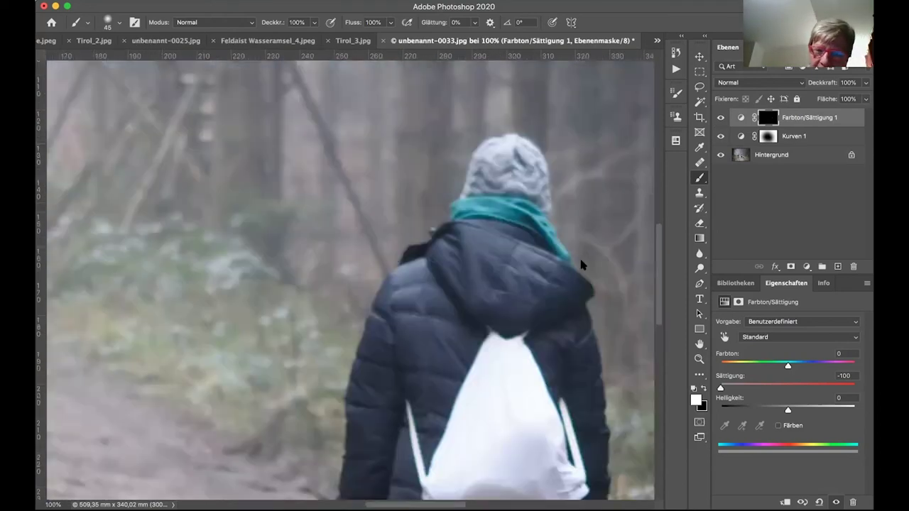
pyautogui.moveTo(526, 295); pyautogui.dragTo(440, 82)
pyautogui.hscroll(3, 440, 82)
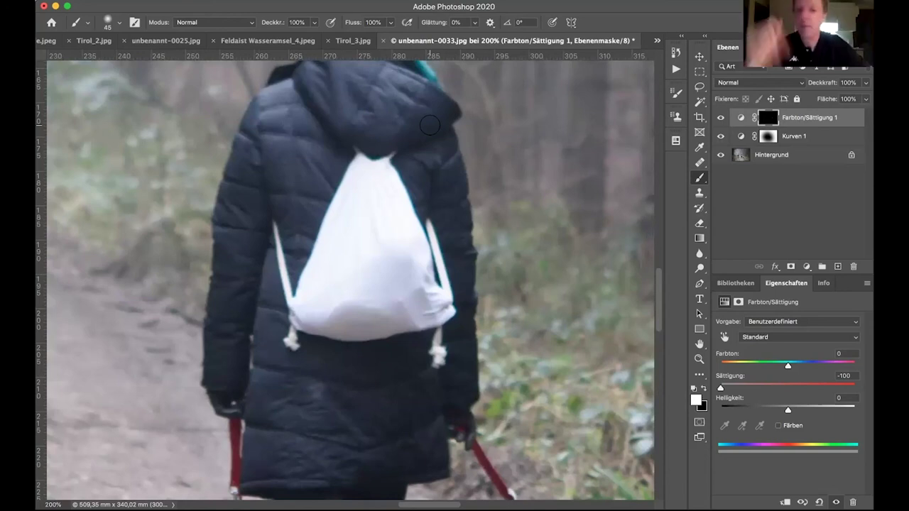
pyautogui.click(838, 266)
pyautogui.press('s')
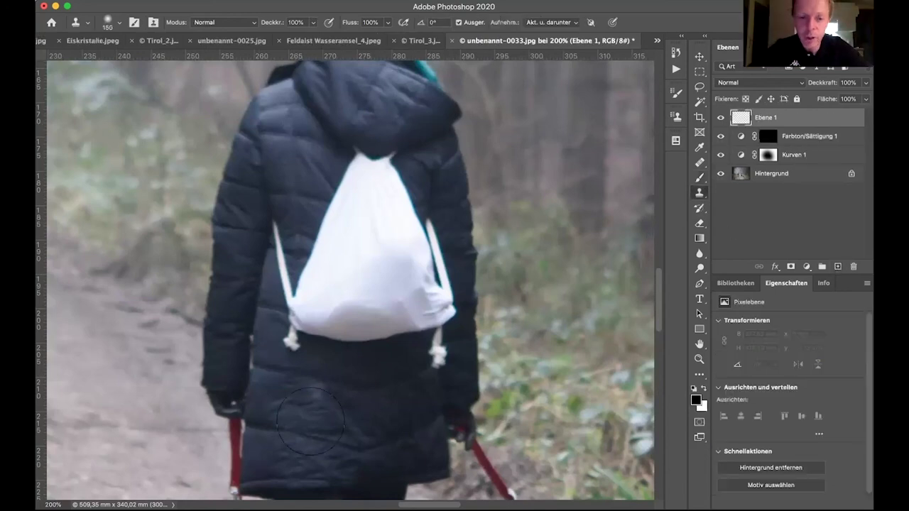
# - Try to clone dark jacket fabric over the white bag's lower edge, and revert to the state before the stamping
pyautogui.keyDown('alt'); pyautogui.click(314, 416); pyautogui.keyUp('alt')
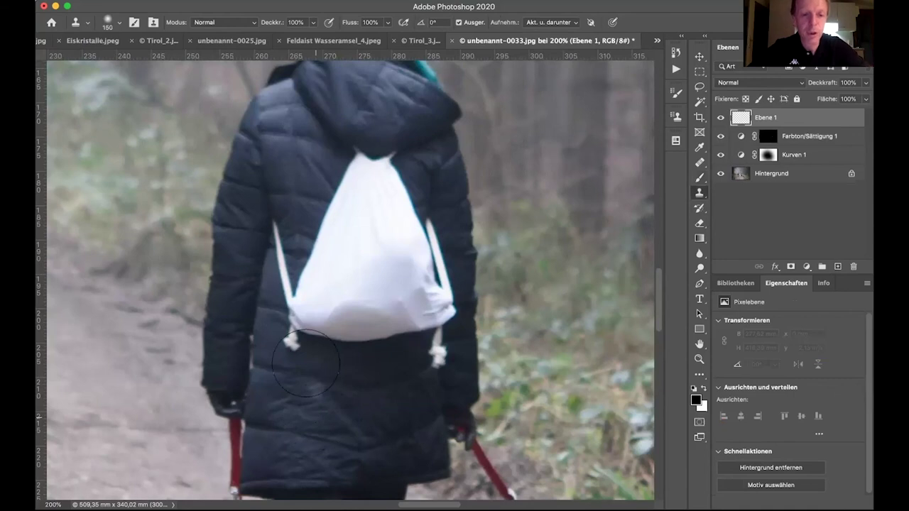
pyautogui.click(308, 344)
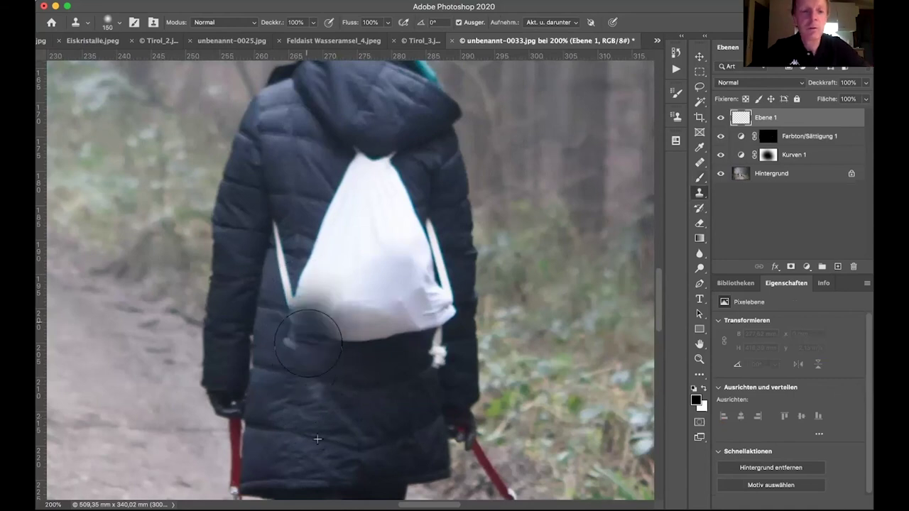
pyautogui.click(354, 423)
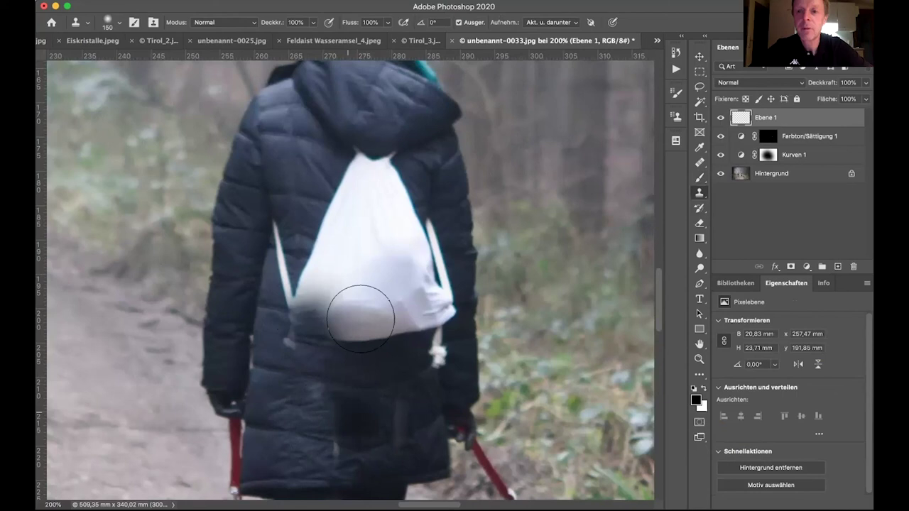
pyautogui.click(361, 305)
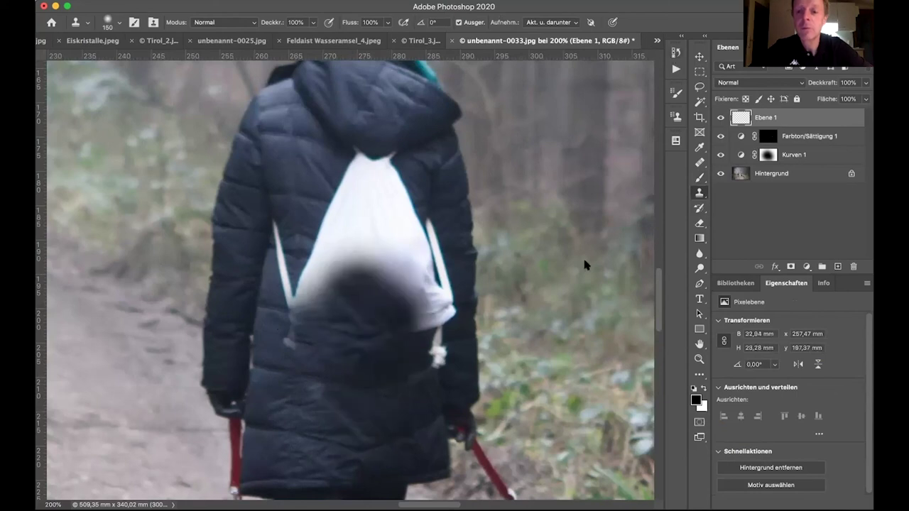
pyautogui.hotkey('alt', 'F9')
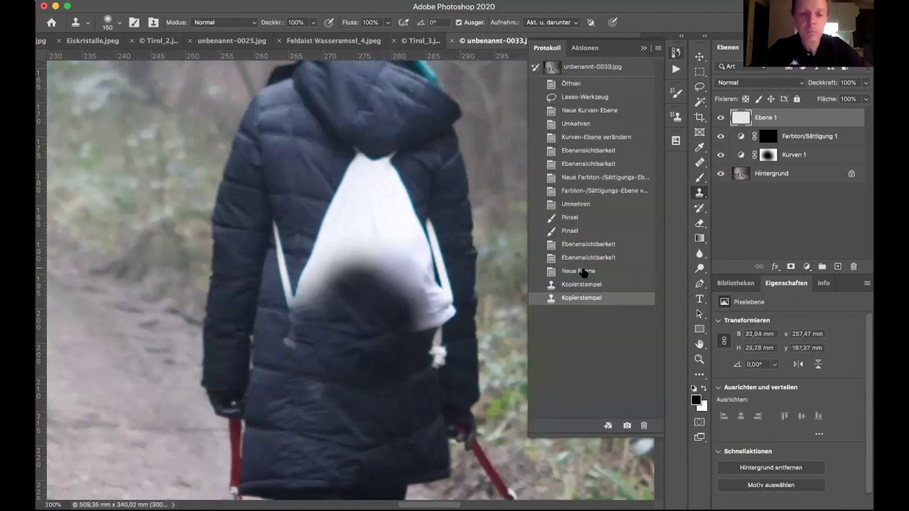
pyautogui.click(578, 271)
pyautogui.press('super+z')
pyautogui.press('super+z')
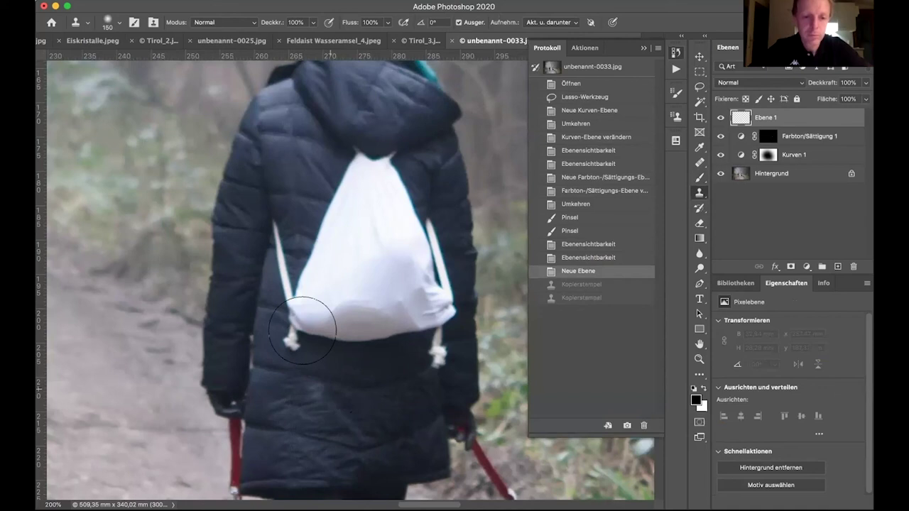
# - Clone dark jacket fabric over the lower part of the white bag with the size 150 Kopierstempel and touch up the jacket below
pyautogui.moveTo(302, 330); pyautogui.dragTo(411, 320)
pyautogui.click(353, 323)
pyautogui.click(355, 315)
pyautogui.click(371, 312)
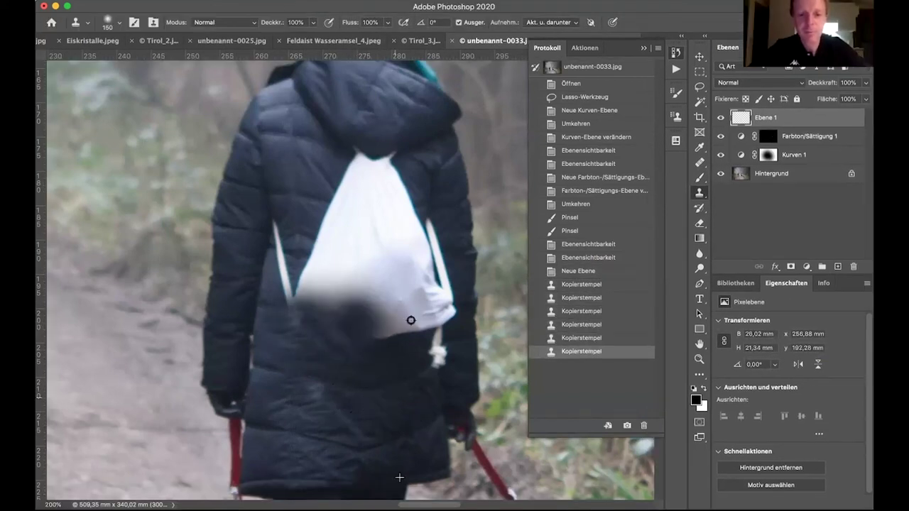
pyautogui.click(410, 322)
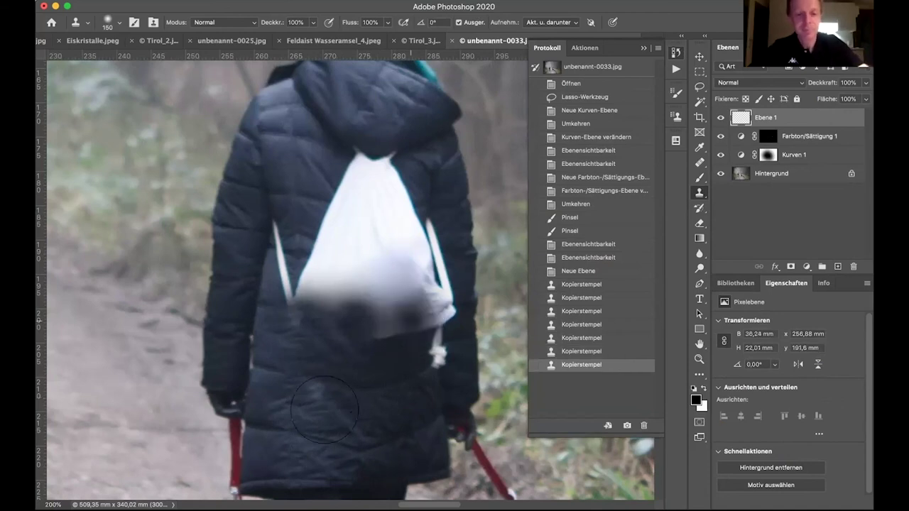
pyautogui.click(410, 316)
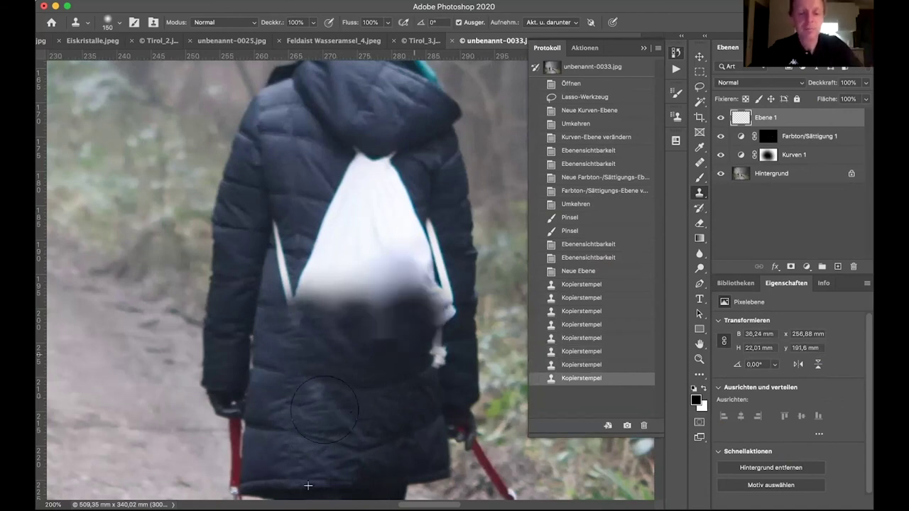
pyautogui.click(341, 399)
pyautogui.click(342, 398)
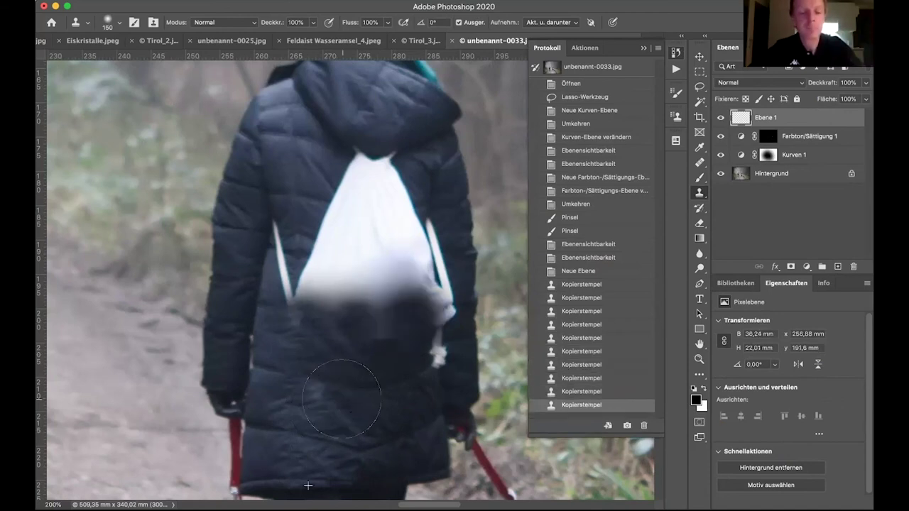
# - Clone dark jacket fabric over the middle and upper parts of the white bag with the Kopierstempel at size 300
pyautogui.press(']')
pyautogui.press(']')
pyautogui.press(']')
pyautogui.press(']')
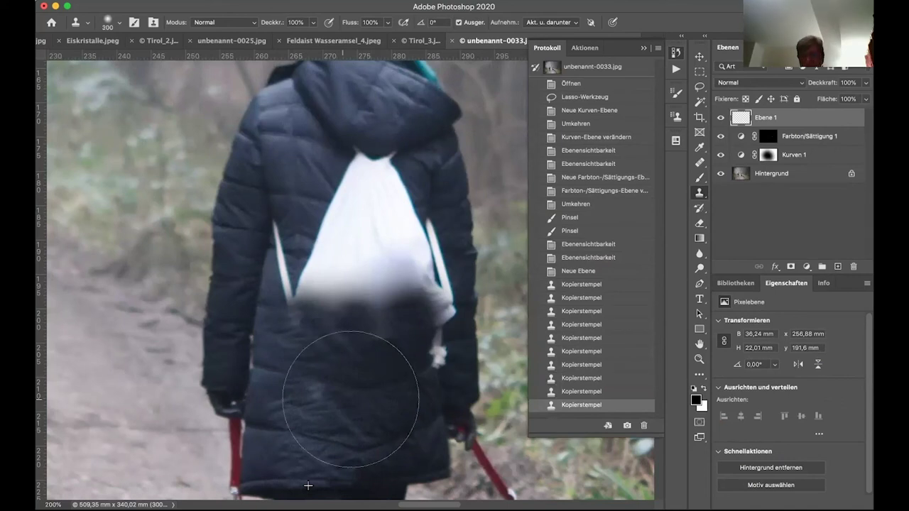
pyautogui.press(']')
pyautogui.press(']')
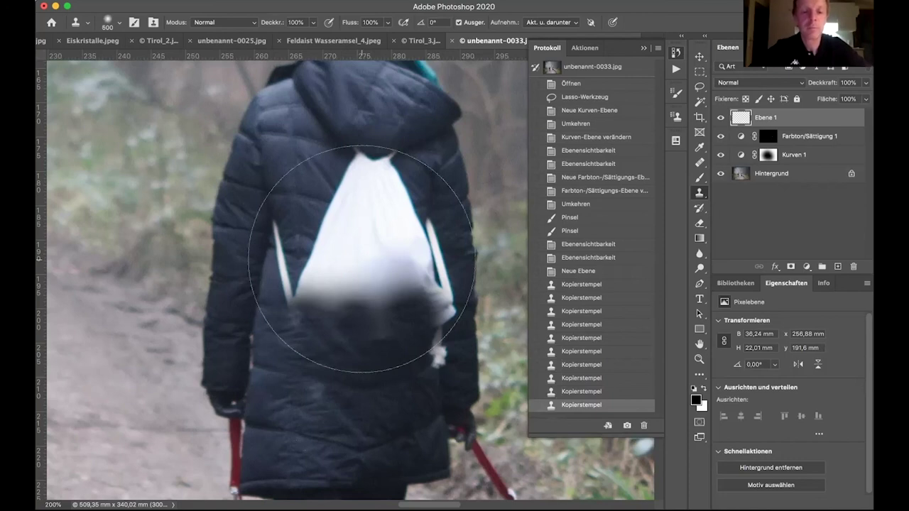
pyautogui.press('[')
pyautogui.press('[')
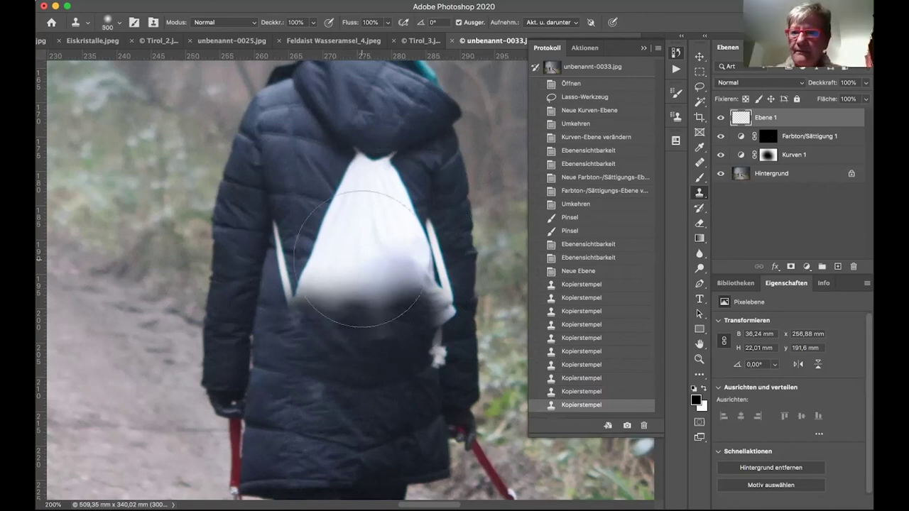
pyautogui.click(353, 282)
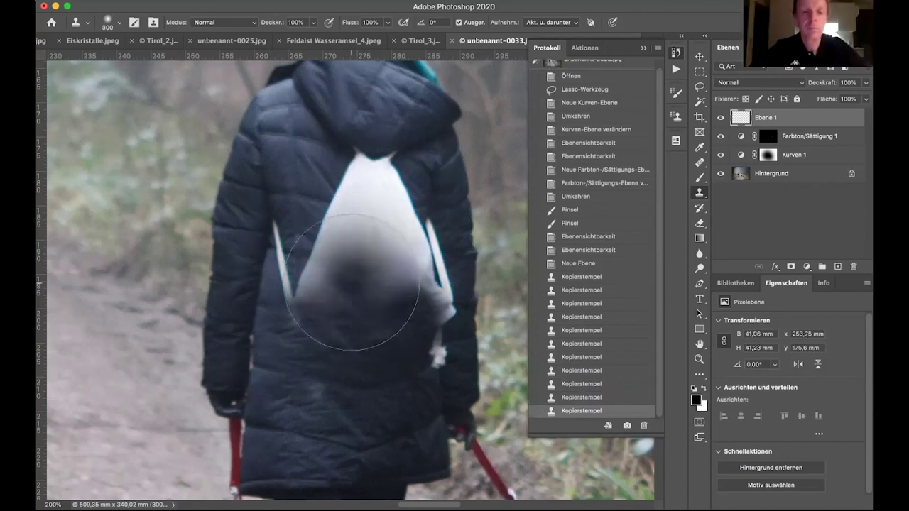
pyautogui.click(355, 288)
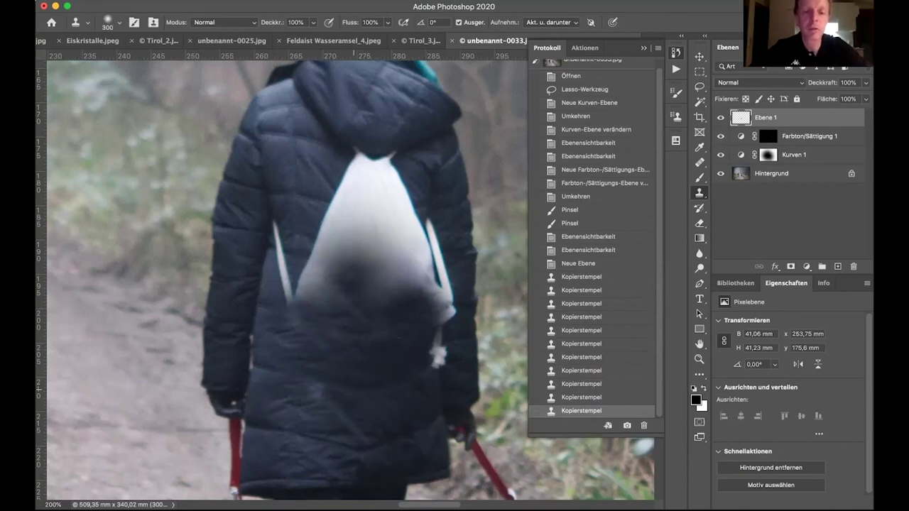
pyautogui.moveTo(368, 218); pyautogui.dragTo(369, 222)
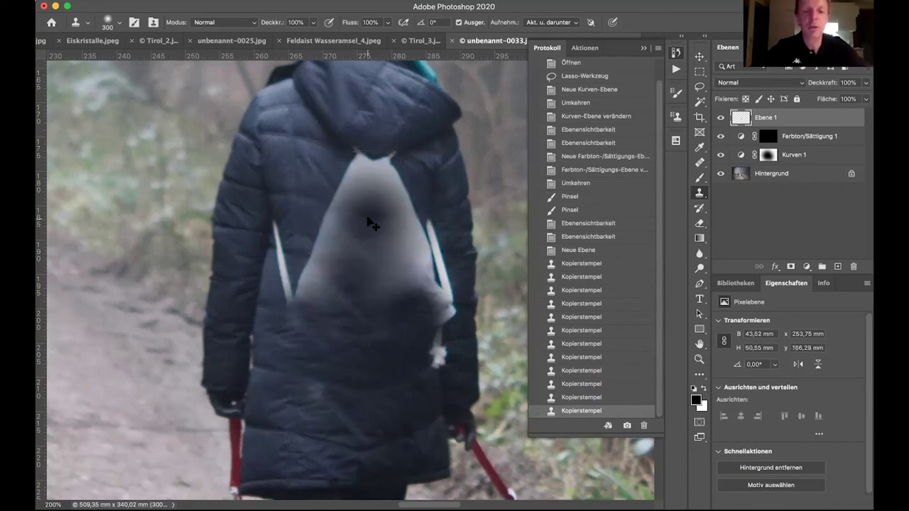
# - Examine the whole forest photo at reduced size and compare it with the bag retouching layer Ebene 1 hidden and shown
pyautogui.press('super+minus')
pyautogui.press('super+0')
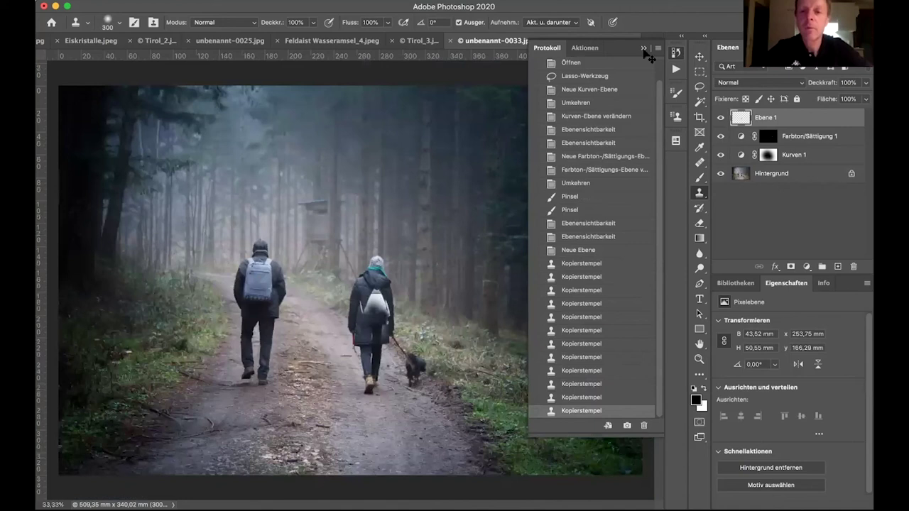
pyautogui.press('super+minus')
pyautogui.press('super+minus')
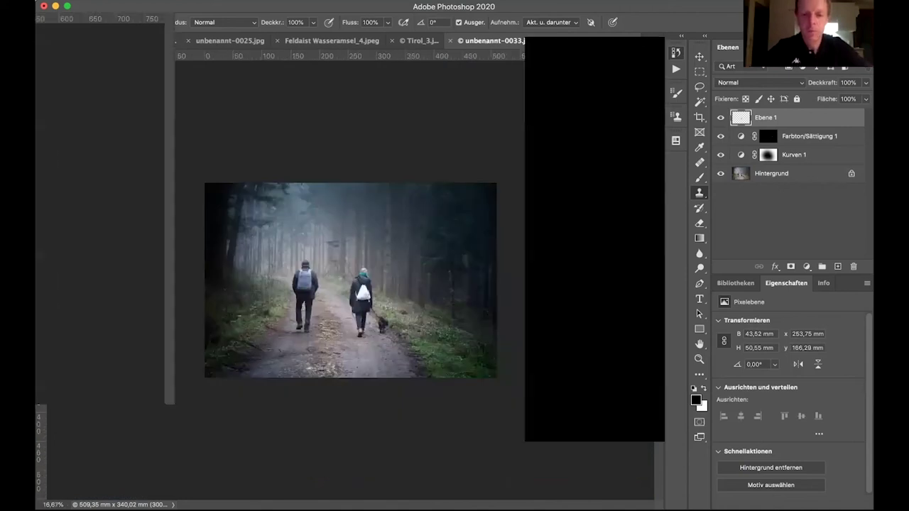
pyautogui.press('super+plus')
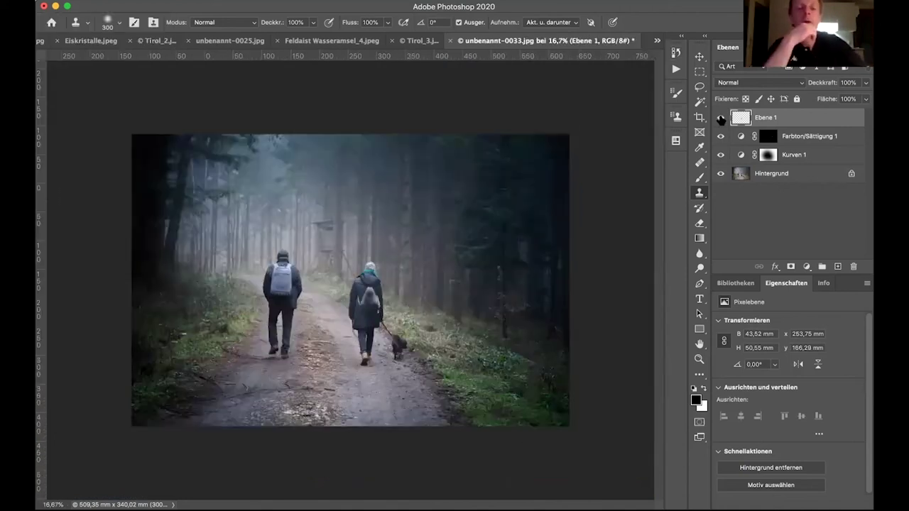
pyautogui.click(721, 118)
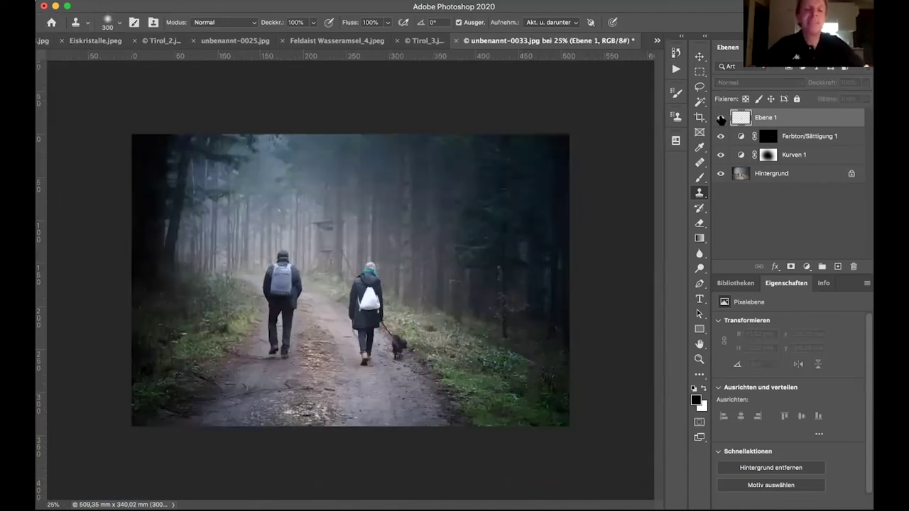
pyautogui.click(721, 117)
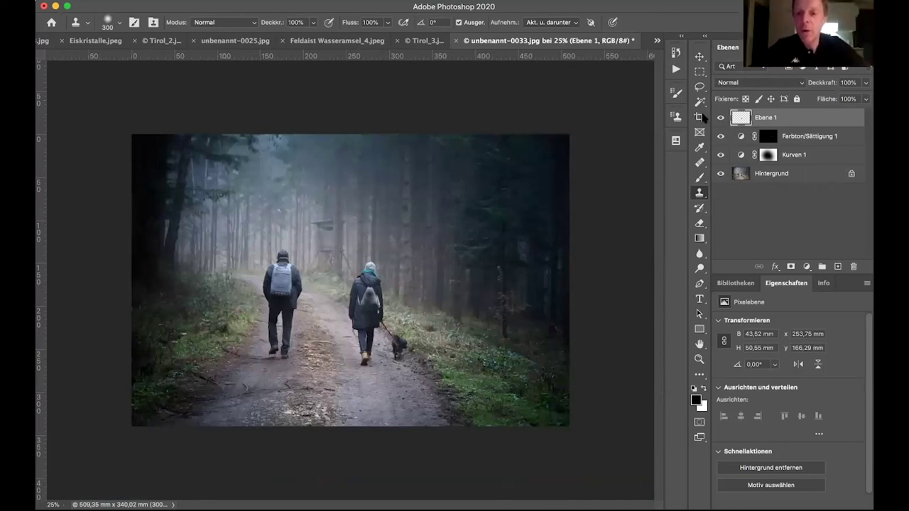
# - Prepare a crop of the forest photo with the aspect ratio set to 1:1 (Quadrat)
pyautogui.click(699, 117)
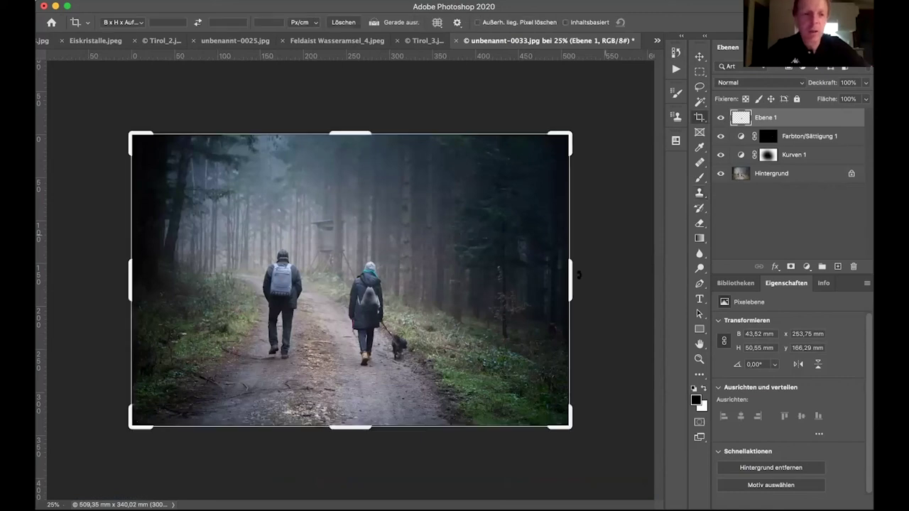
pyautogui.click(134, 27)
pyautogui.click(139, 46)
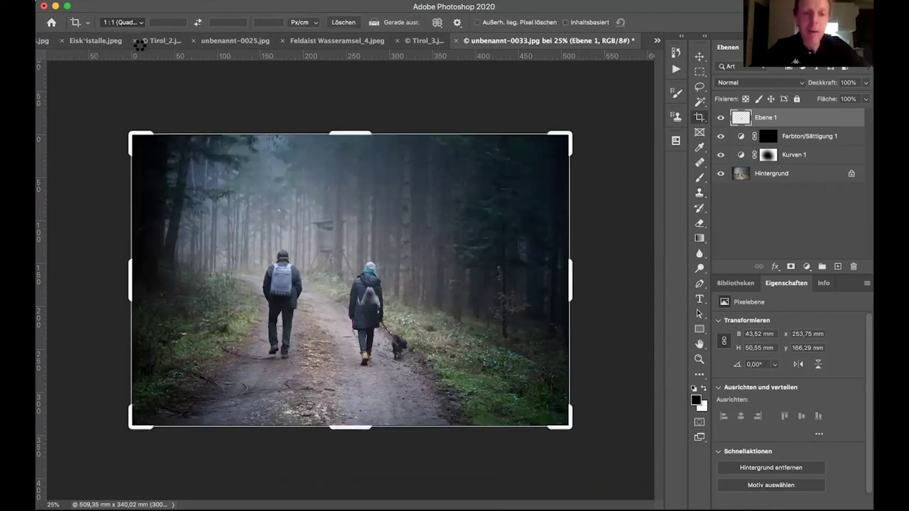